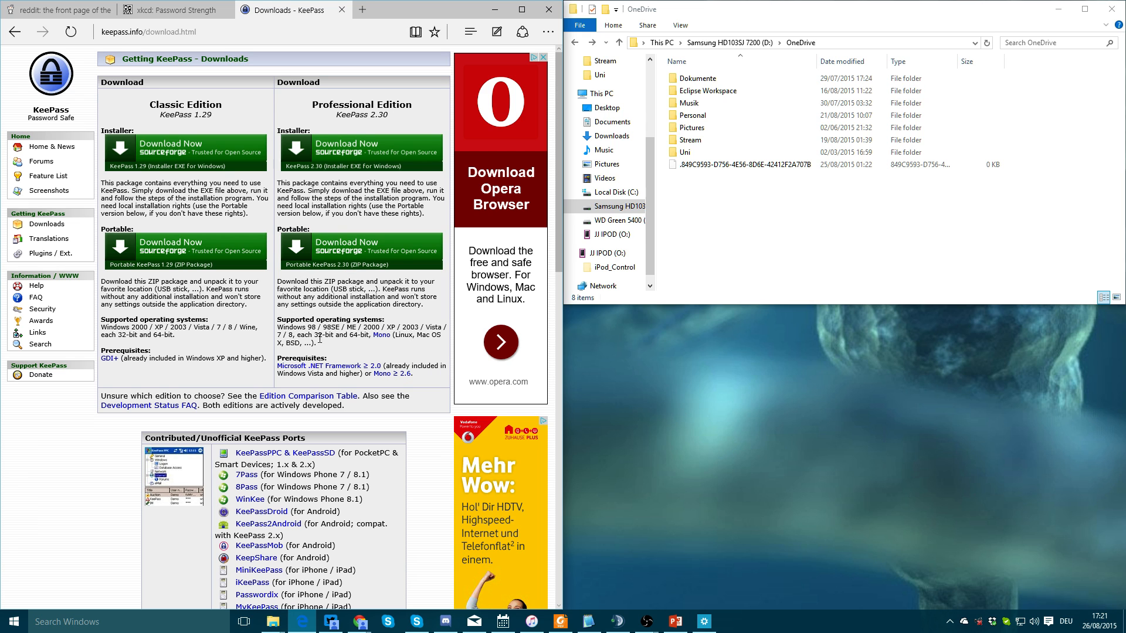
Scroll through the KeePass downloads page's edition and contributed ports list
scroll(320, 339, down, 4)
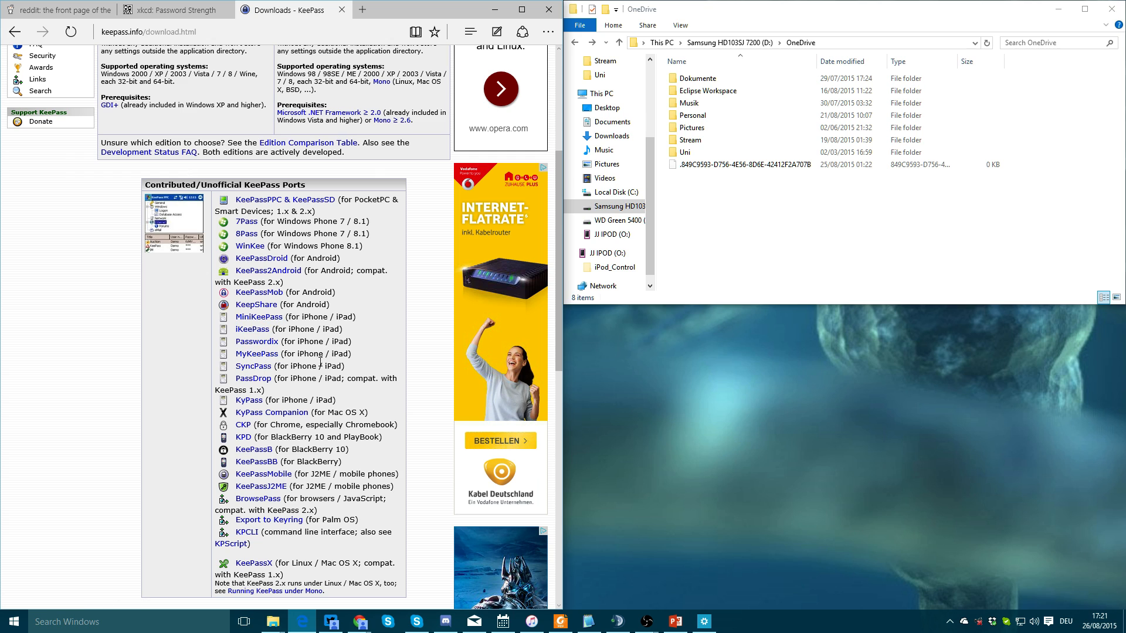
scroll(293, 340, up, 4)
Download and run the KeePass 2.30 Professional Edition installer, moving its language prompt aside
click(336, 151)
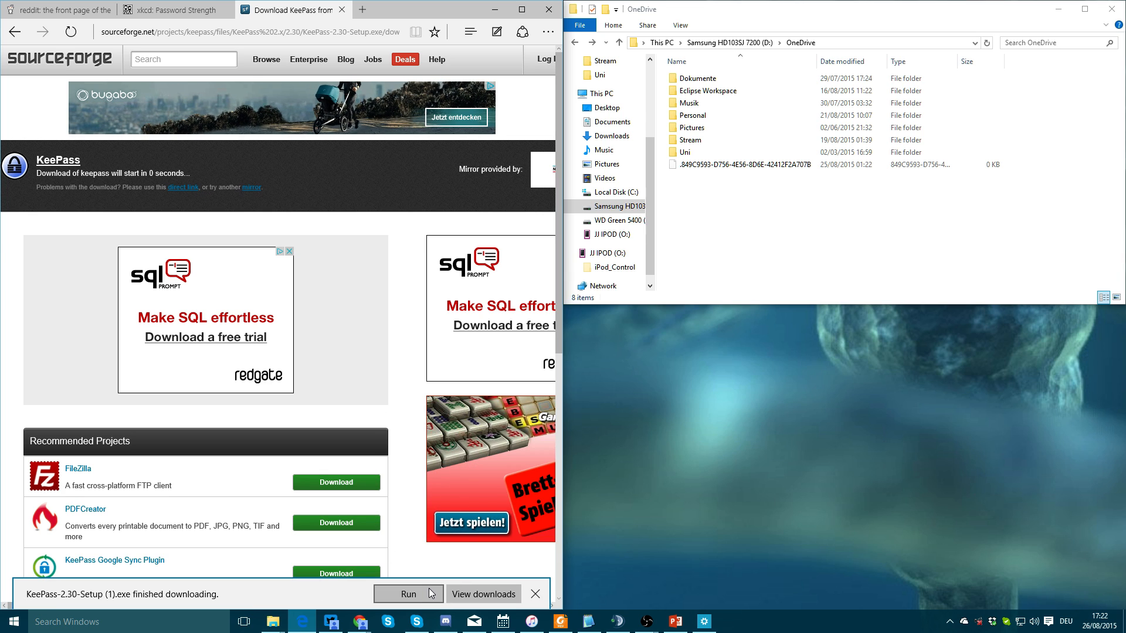
click(410, 592)
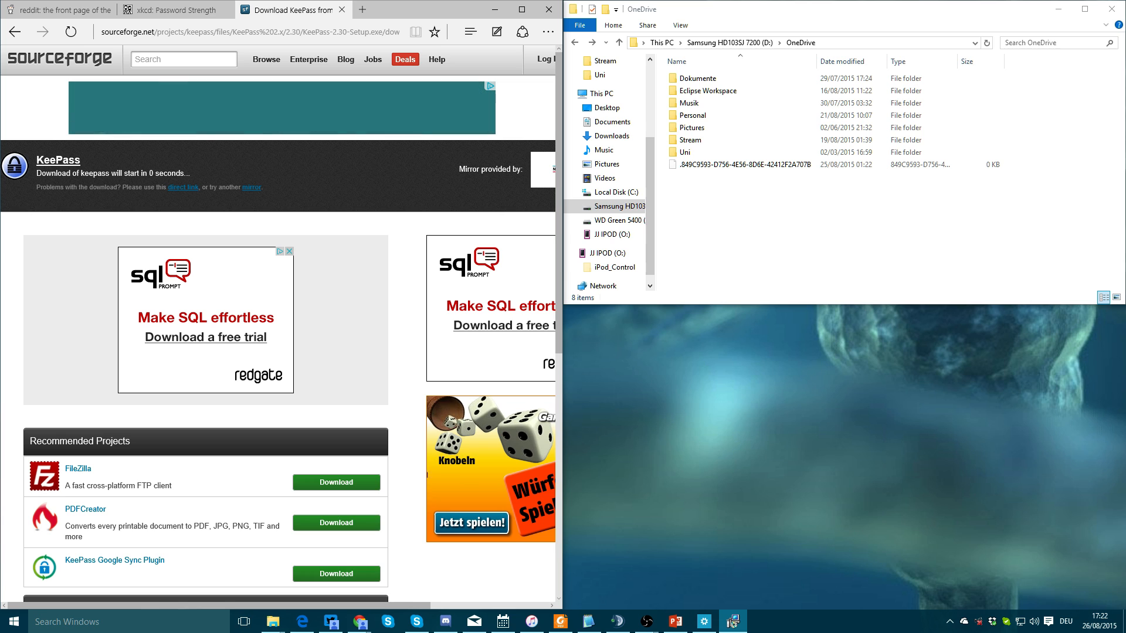
drag(908, 161, 373, 217)
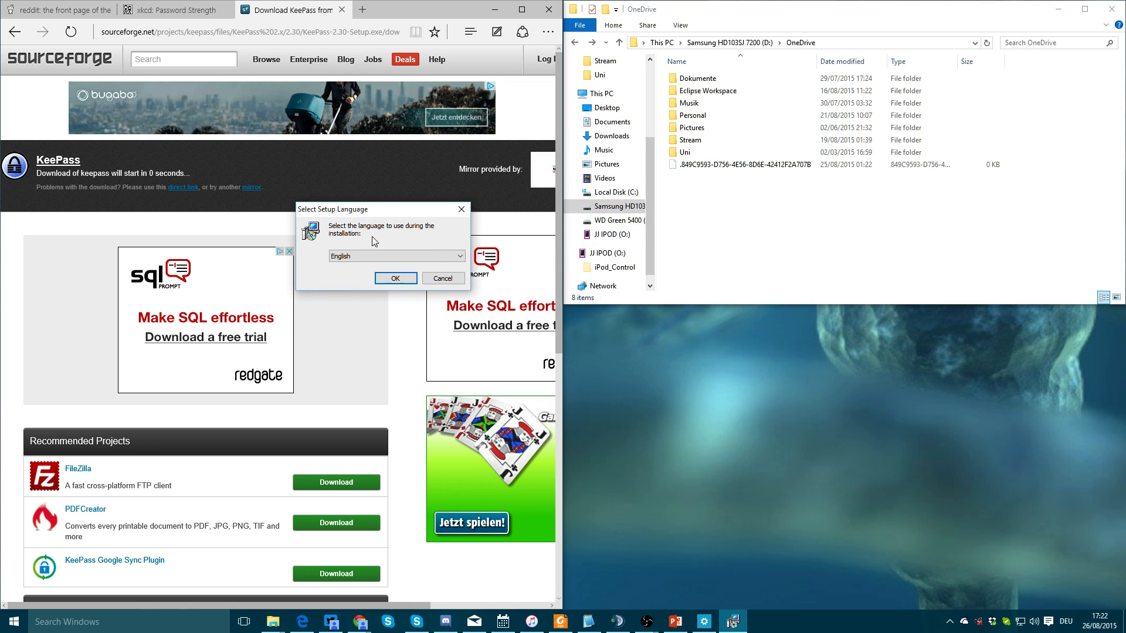
Install KeePass 2.30 in English, accepting the licence and default components and tasks
click(394, 276)
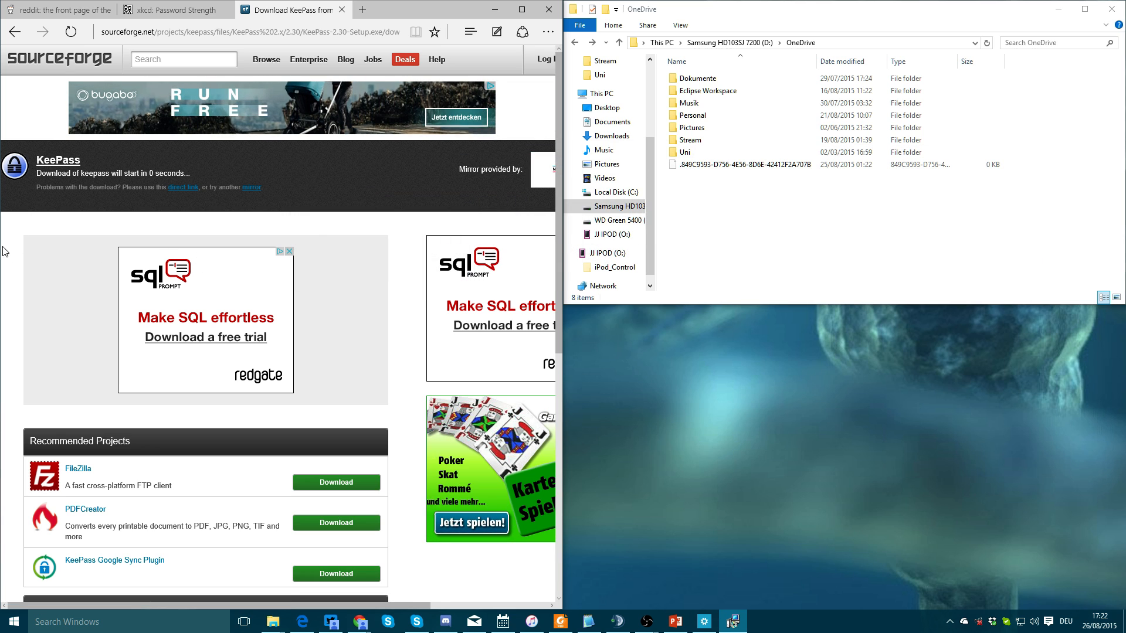
drag(743, 211, 344, 174)
click(419, 369)
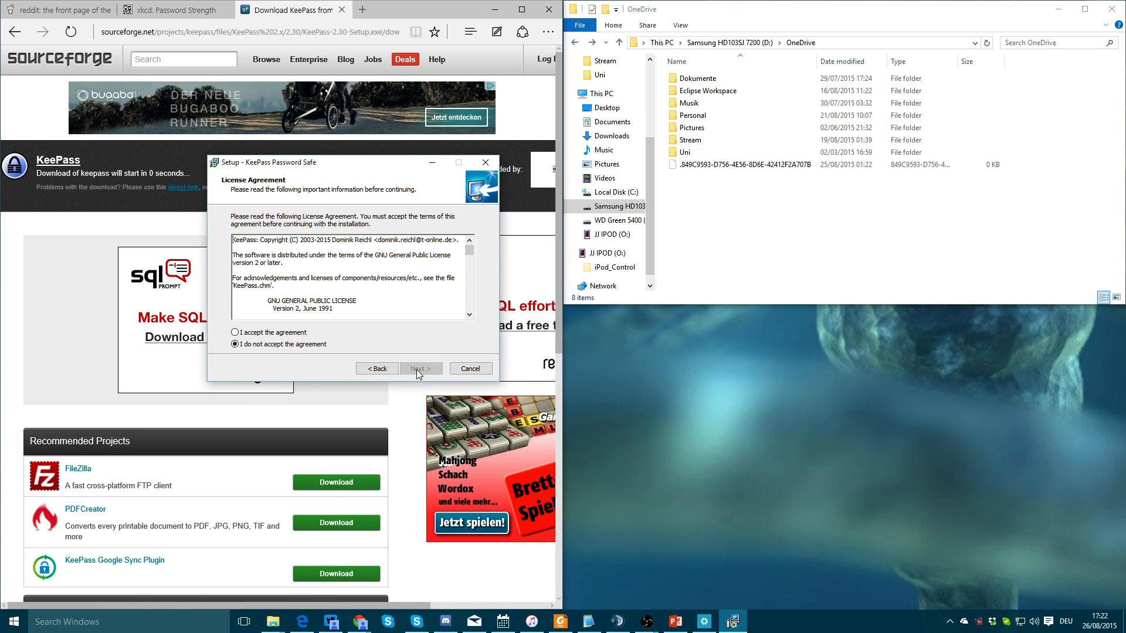
click(260, 331)
click(419, 370)
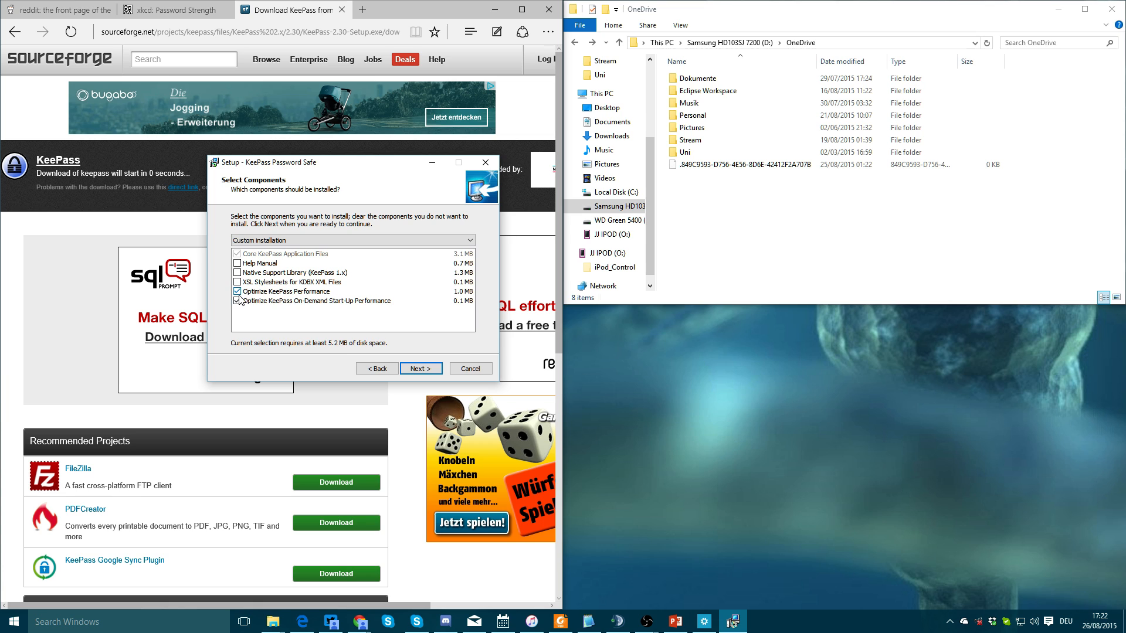
click(421, 368)
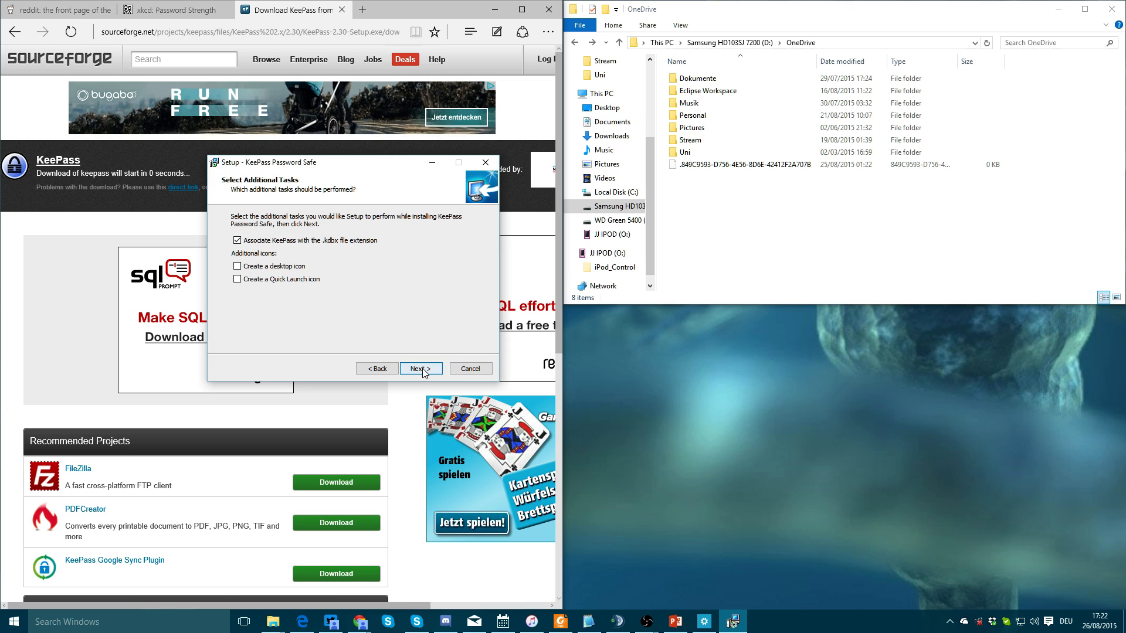
click(421, 369)
click(420, 370)
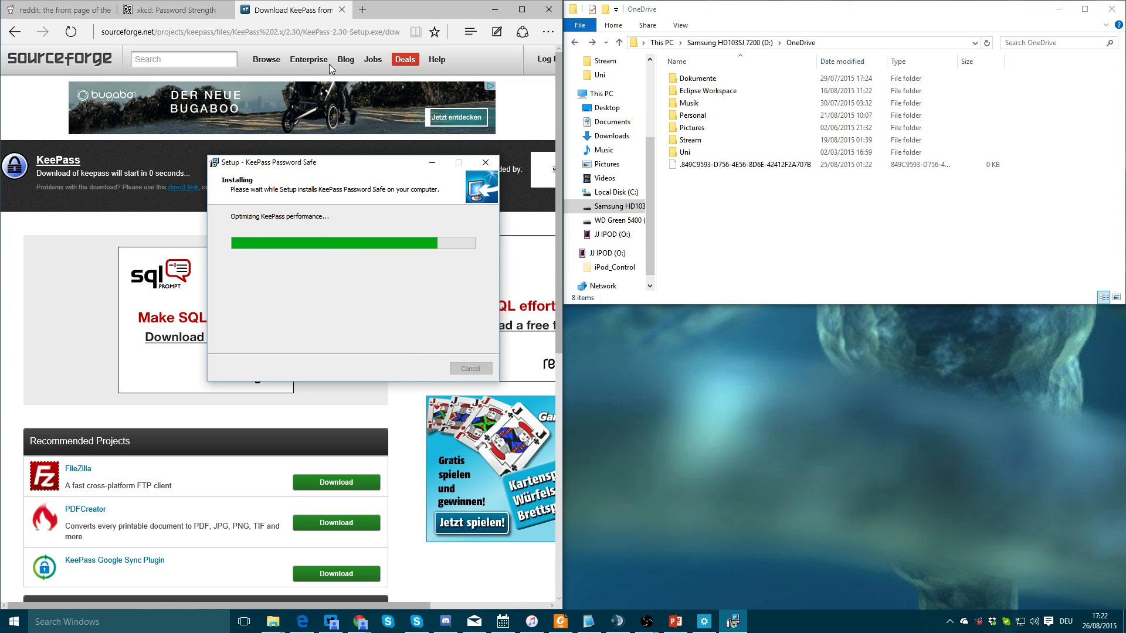
Close the download tab, finish the setup wizard and dismiss the database error
click(342, 10)
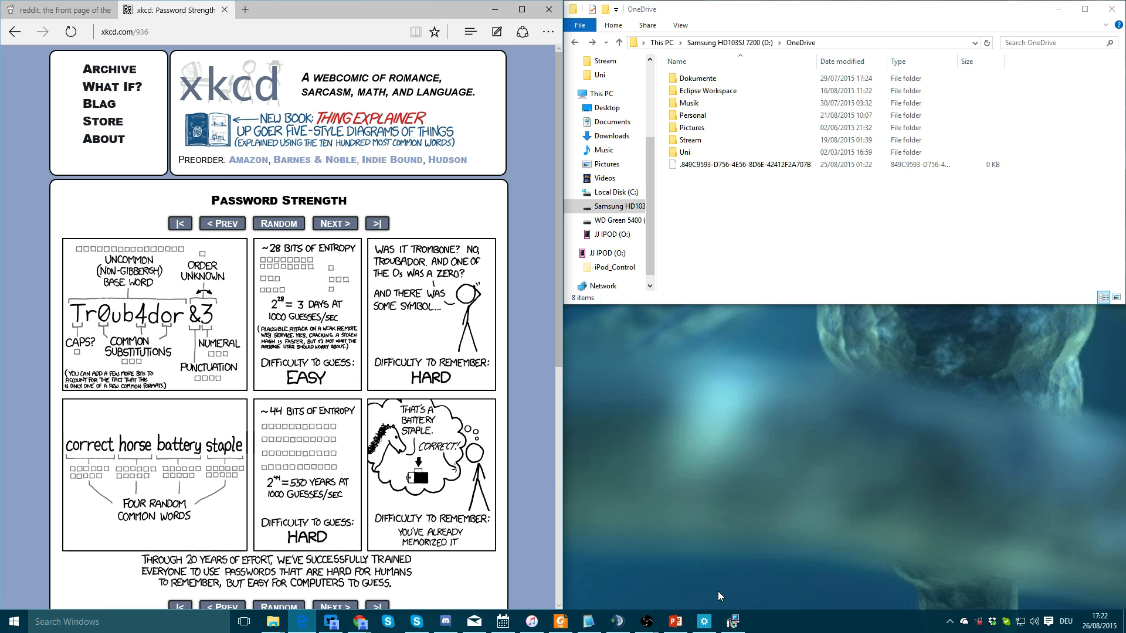
click(733, 621)
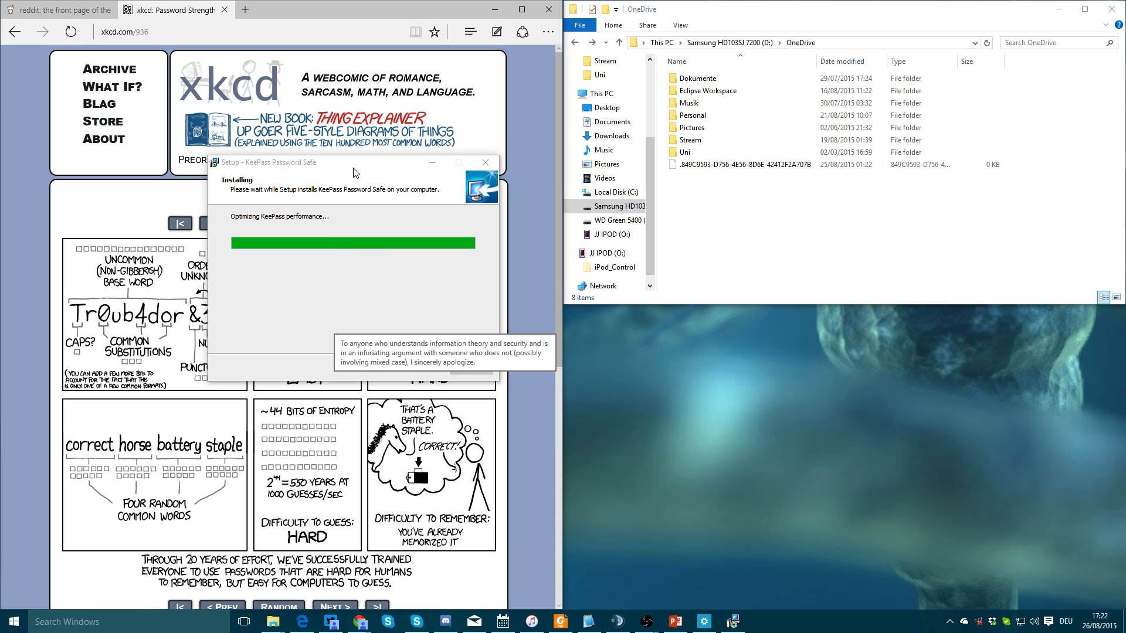
click(417, 369)
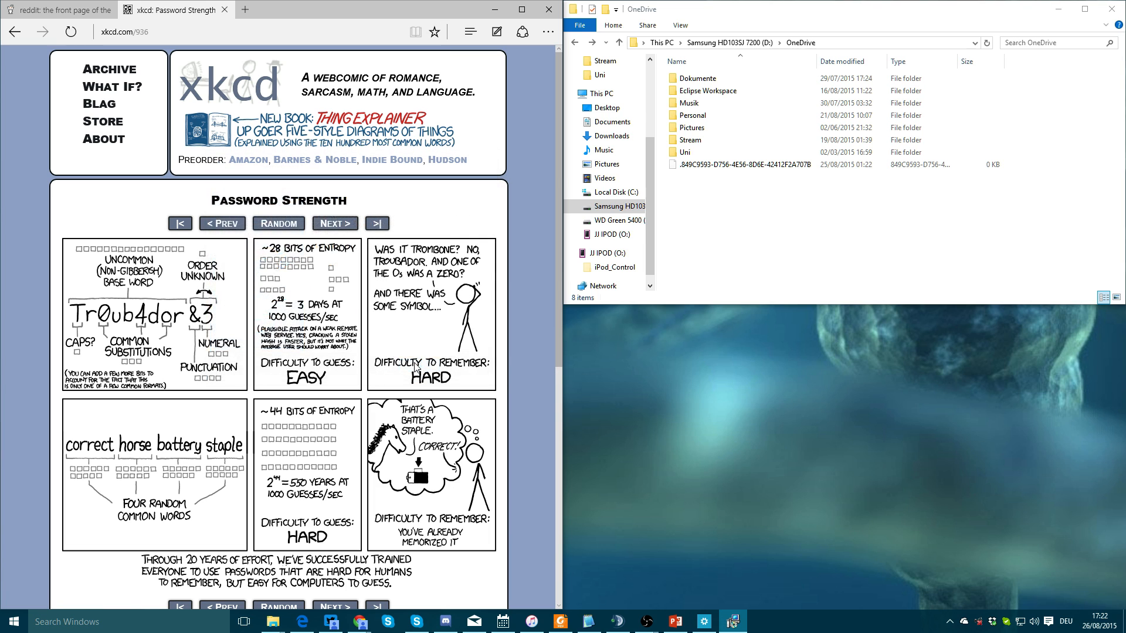
click(626, 356)
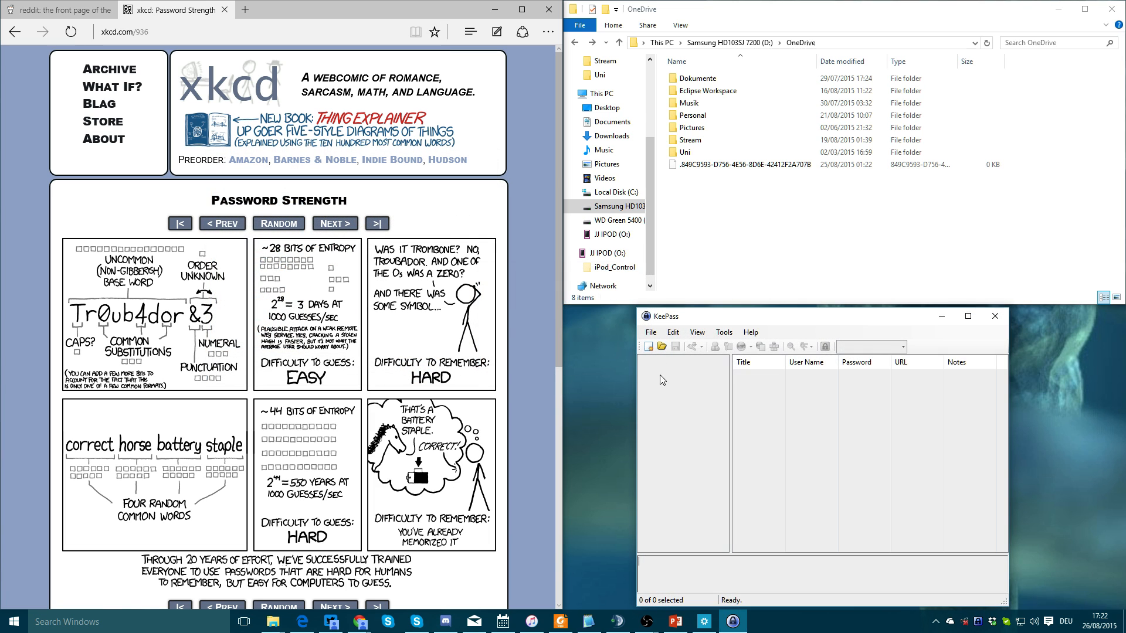
click(720, 254)
click(691, 426)
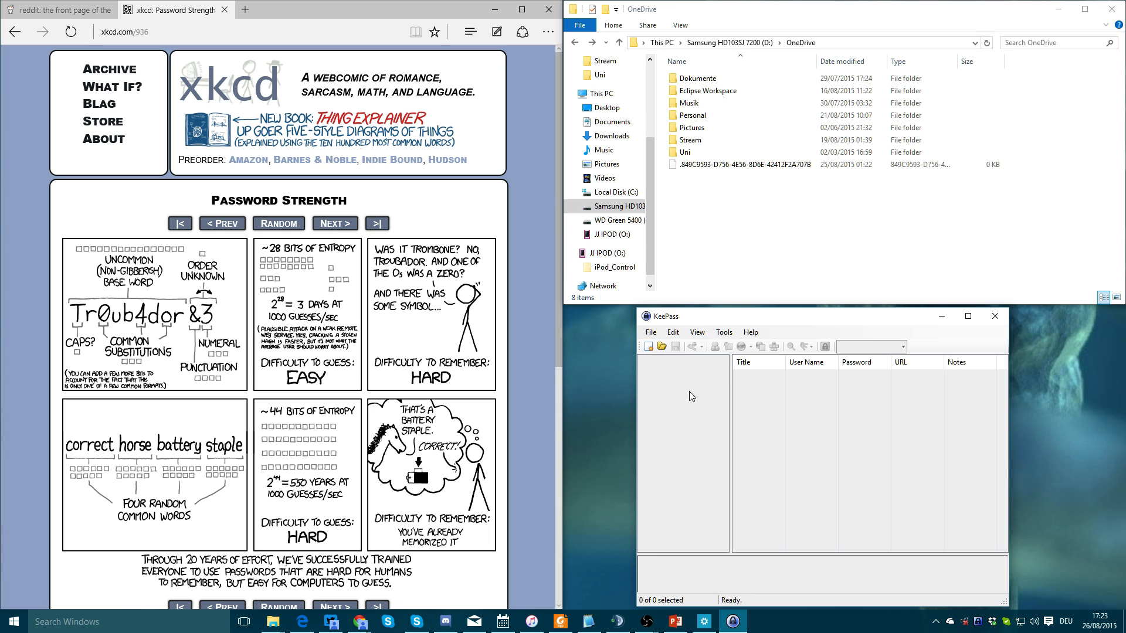
Associate KDBX files with KeePass from the program Options
click(725, 332)
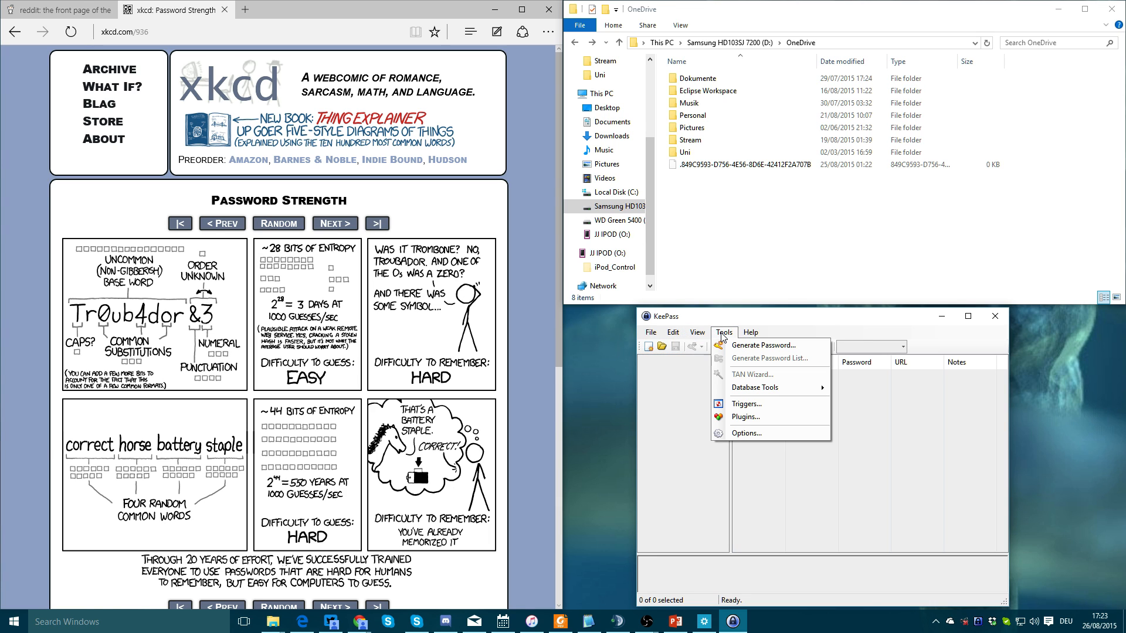
click(747, 434)
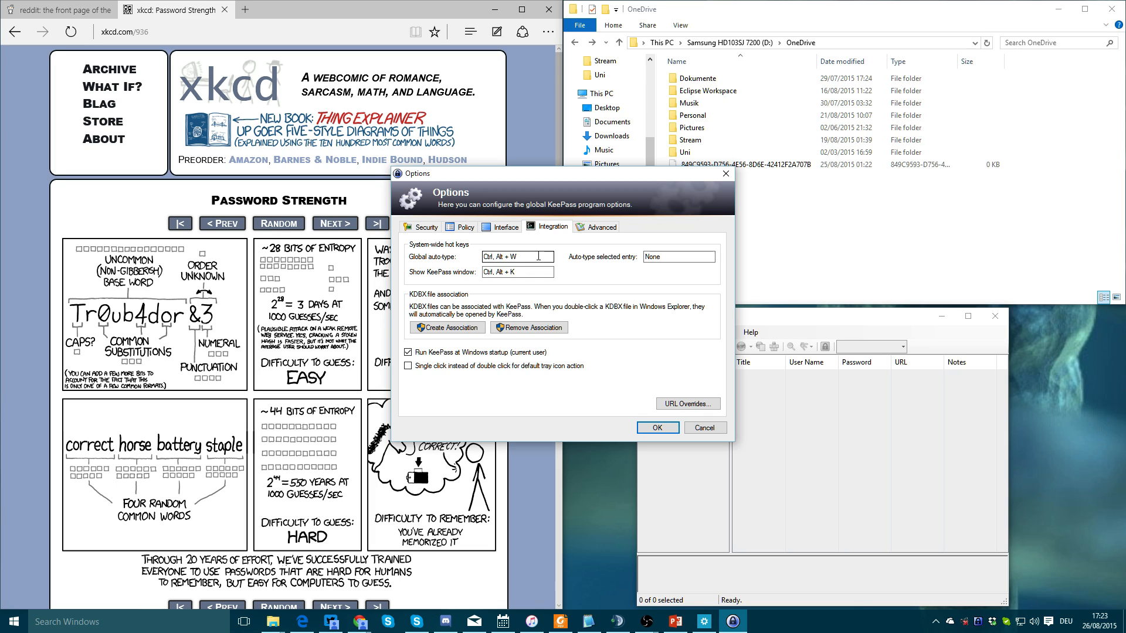
click(450, 328)
Review Interface and Advanced options, leaving minimize-on-close on, and close Options with OK
click(516, 229)
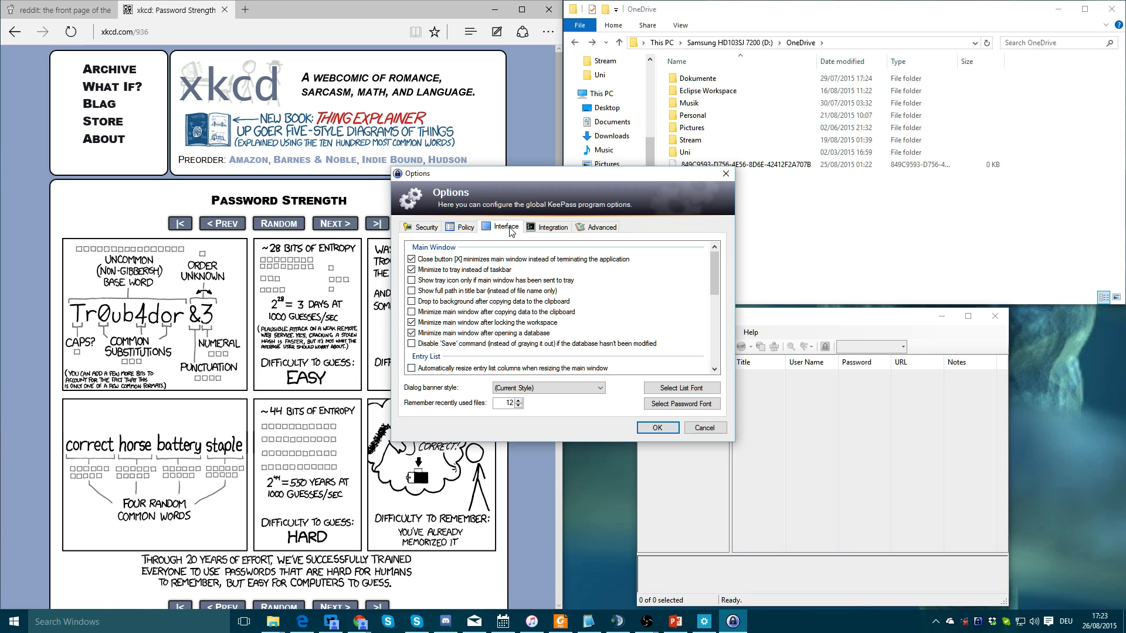
click(413, 260)
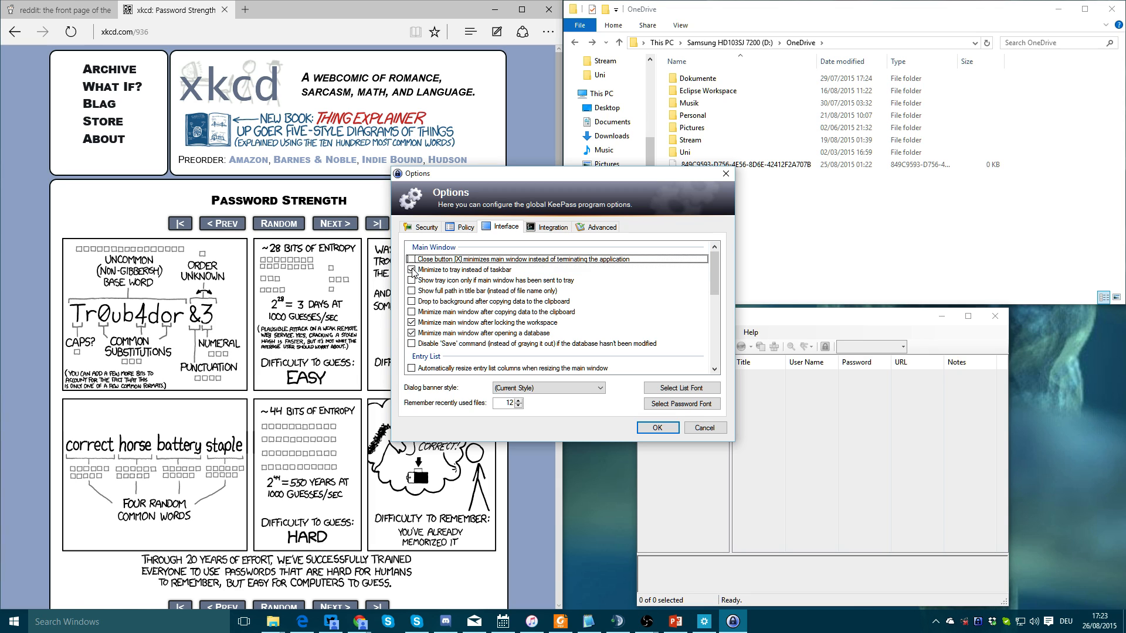
click(412, 261)
click(482, 333)
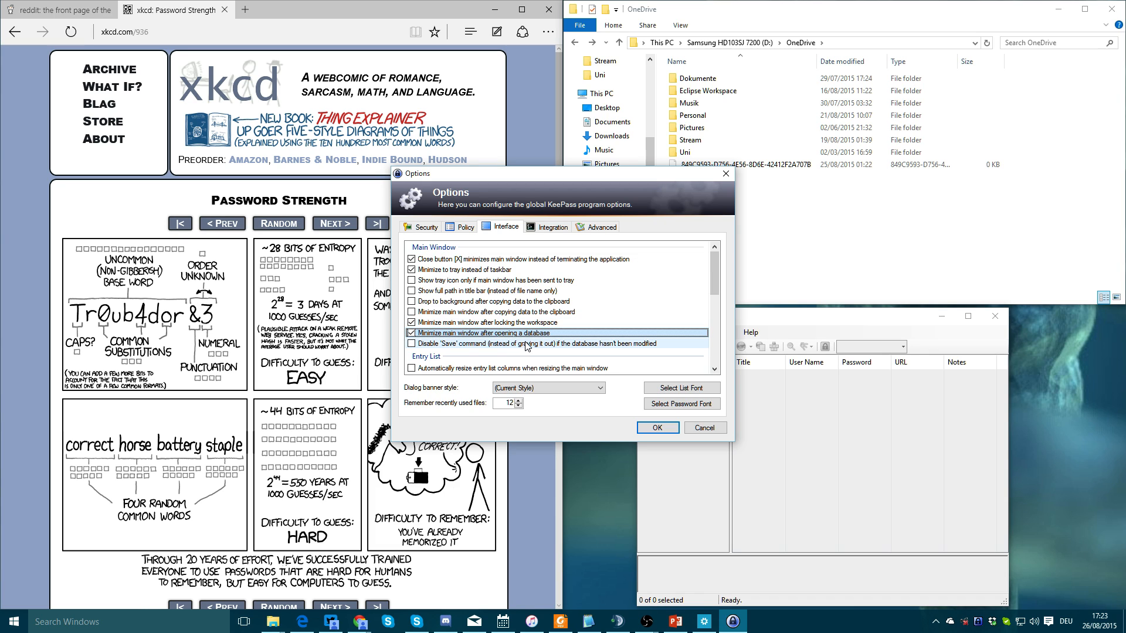
scroll(526, 332, down, 1)
scroll(526, 332, up, 1)
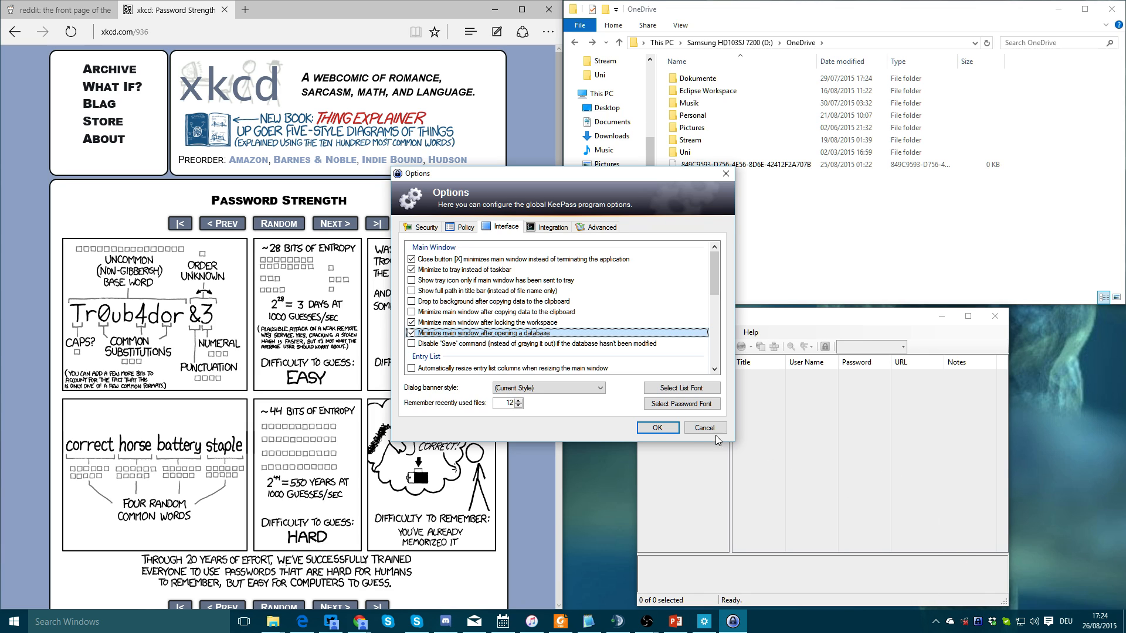
click(547, 227)
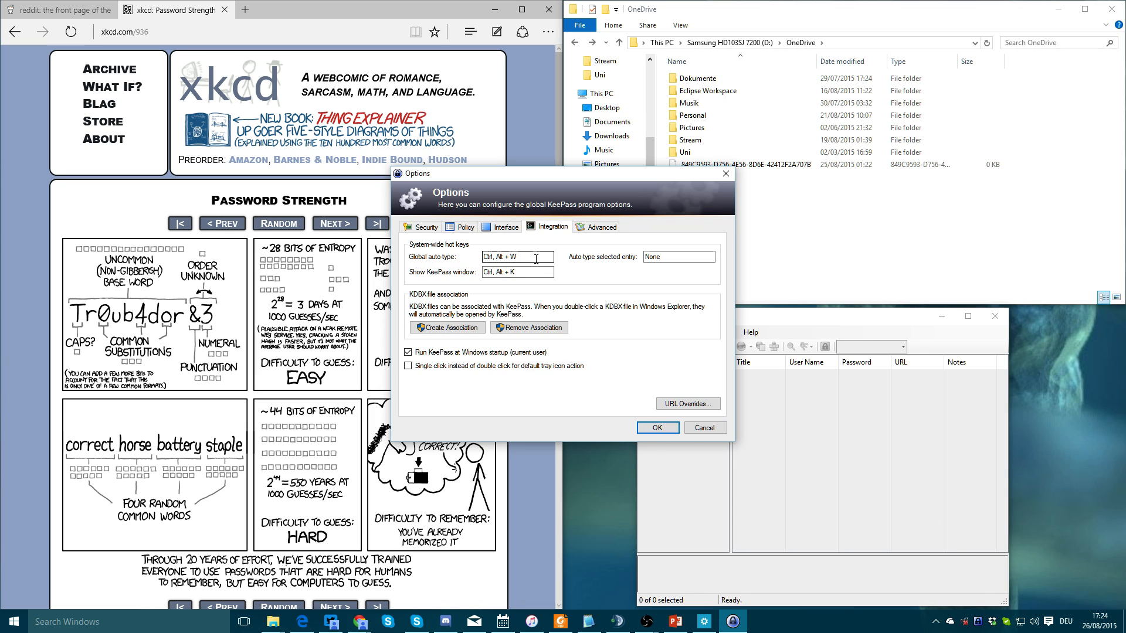
click(602, 228)
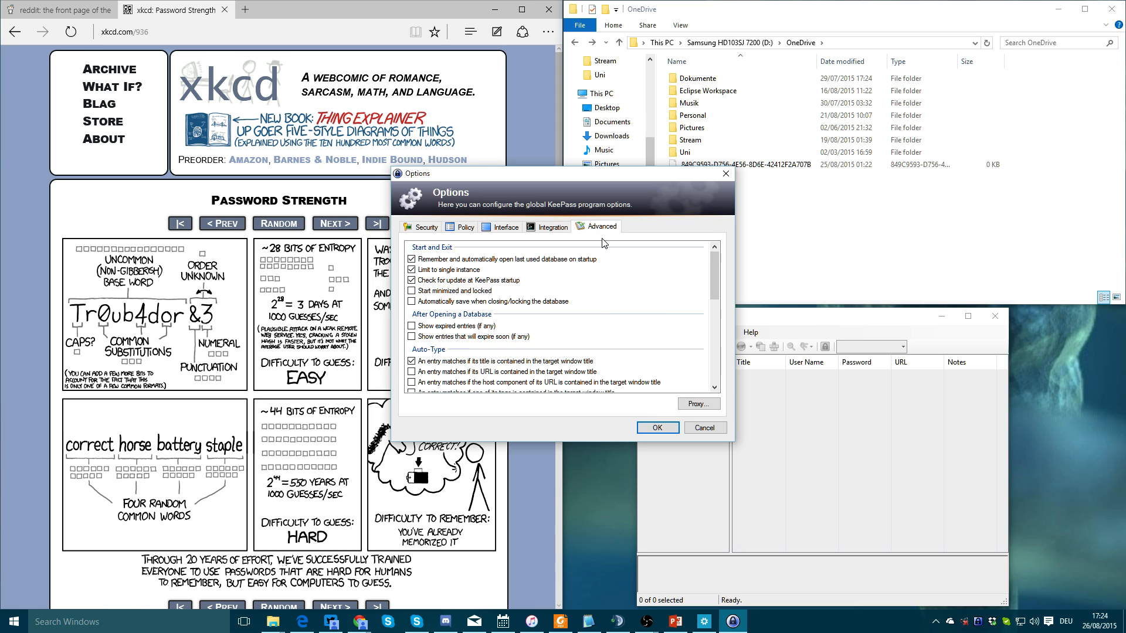
click(647, 428)
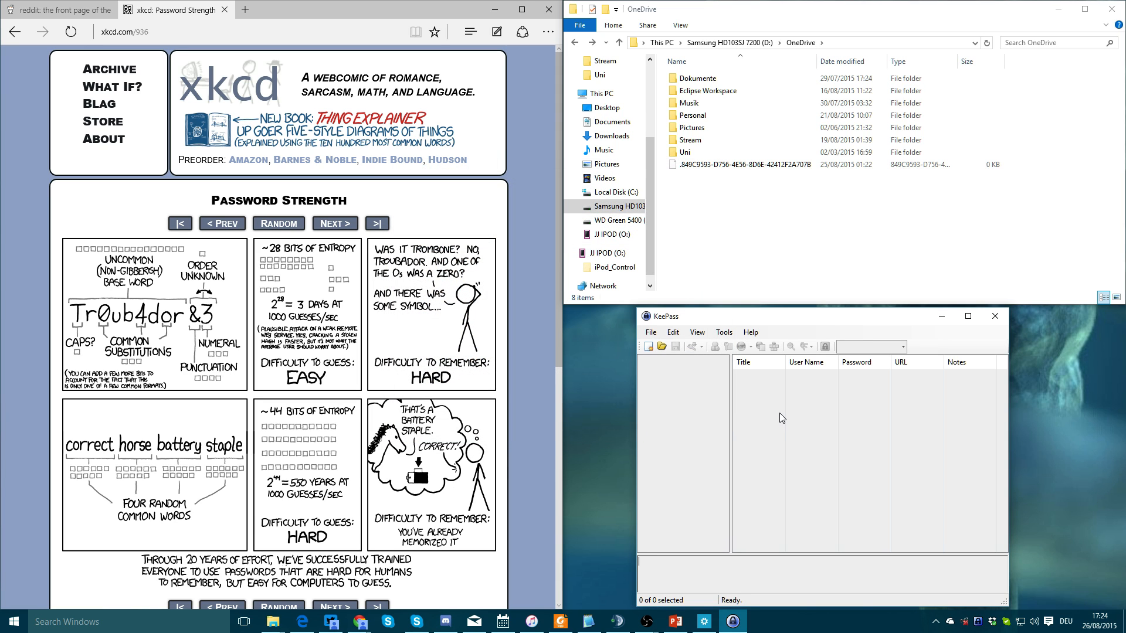
Create a new database file named databaseexample.kdbx in OneDrive
click(647, 346)
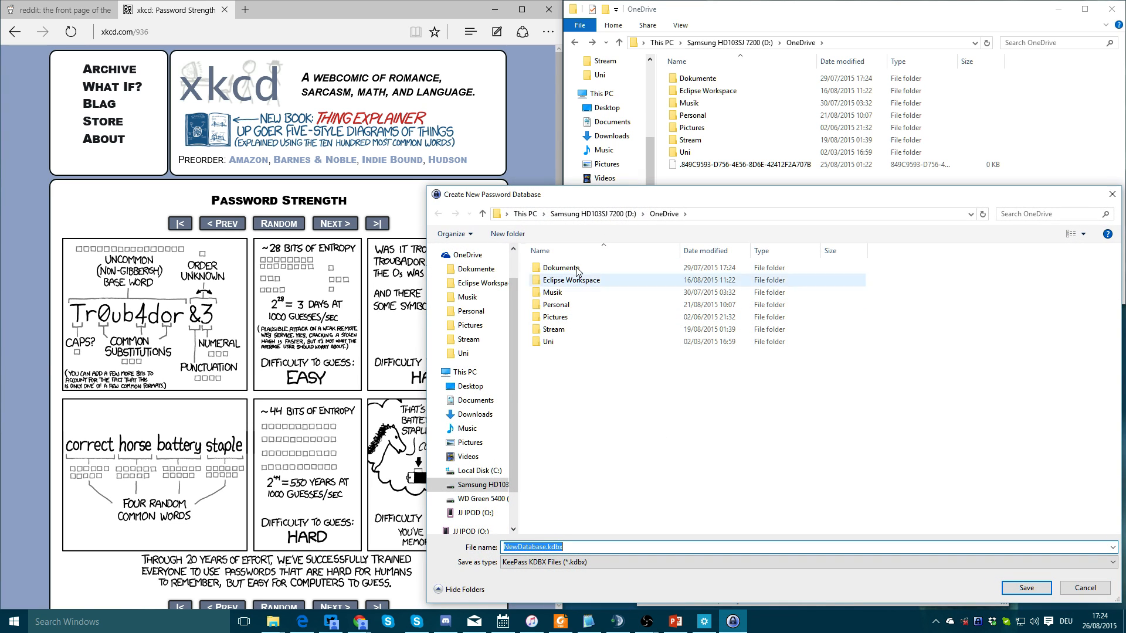
double_click(543, 547)
text(databseexample)
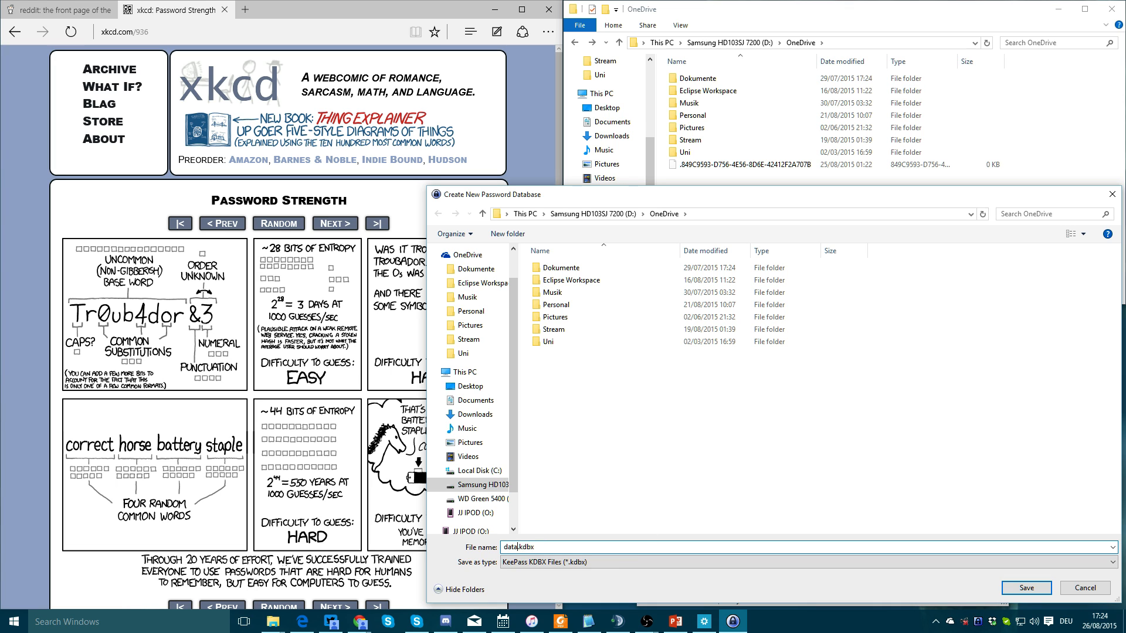
key(Return)
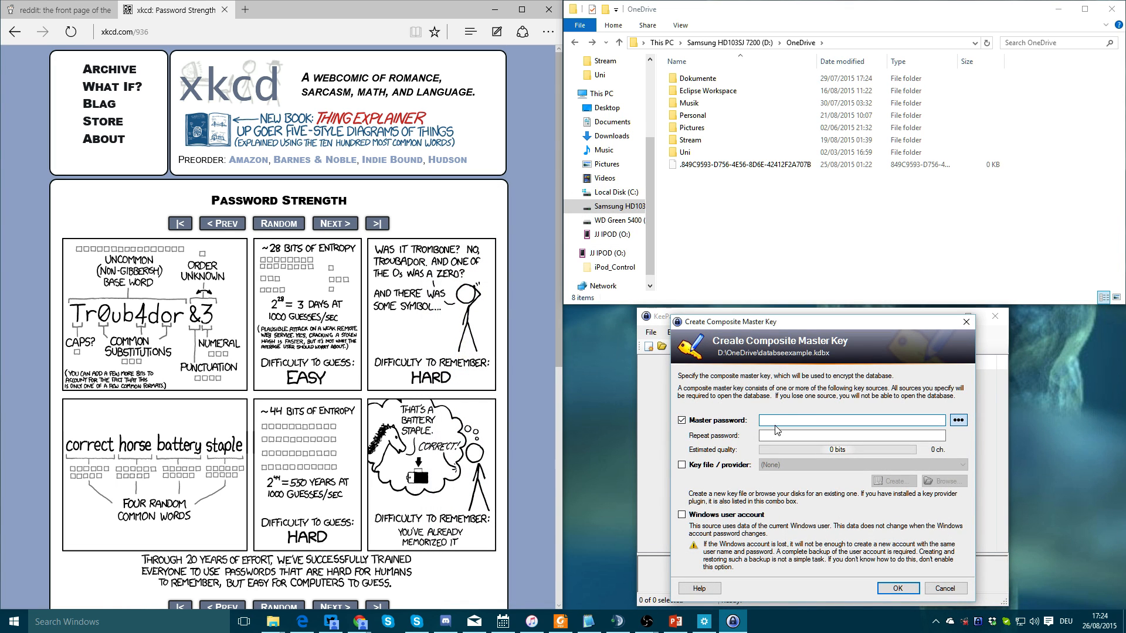
click(523, 392)
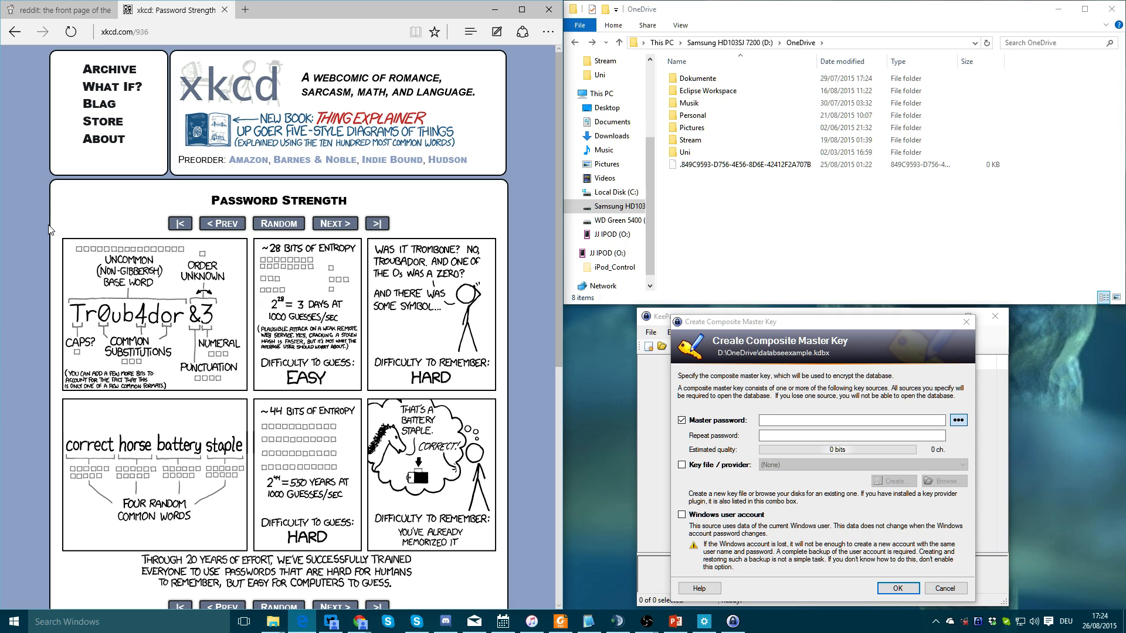
right_click(33, 406)
click(34, 388)
Enter the master password for the new database and submit it
mouse_move(124, 519)
mouse_move(184, 344)
click(789, 421)
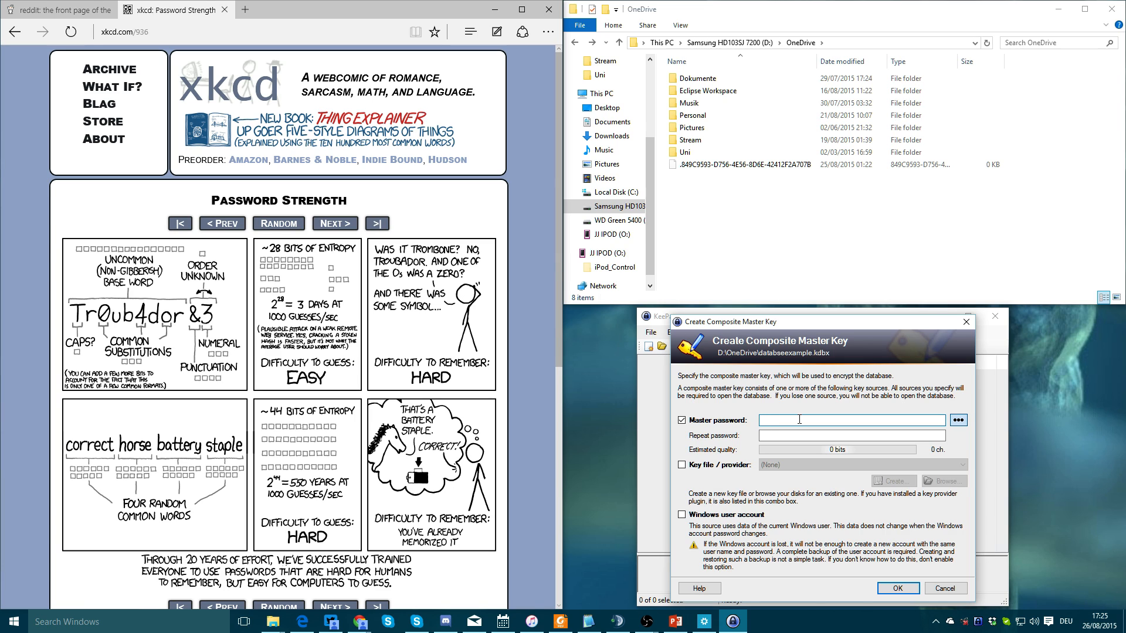
text(correcthorsebat)
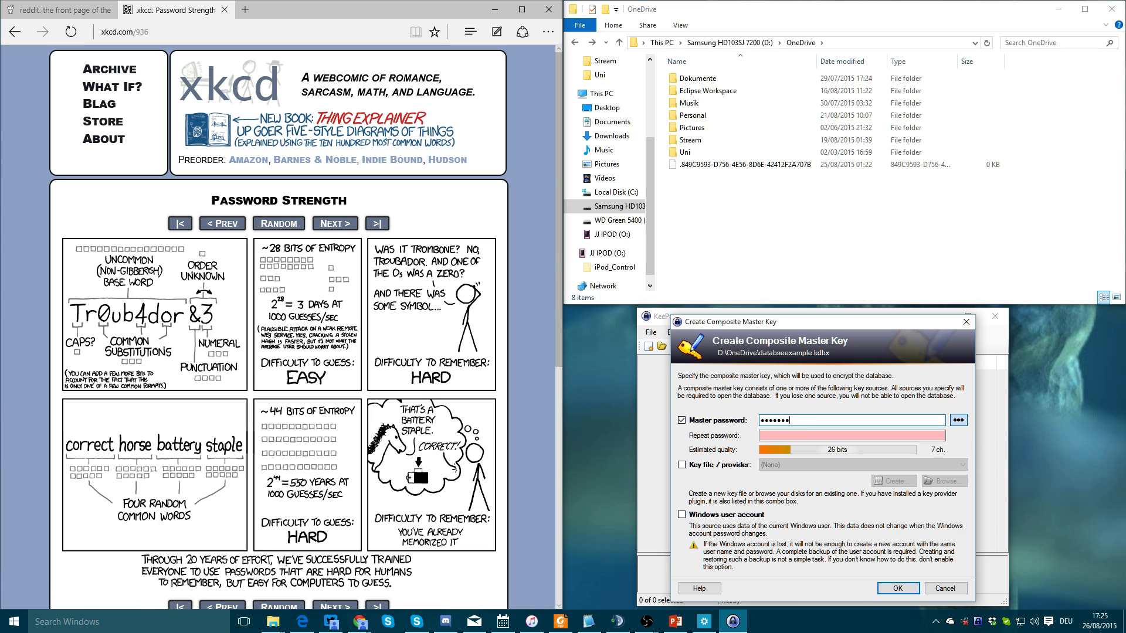
text(tery sta)
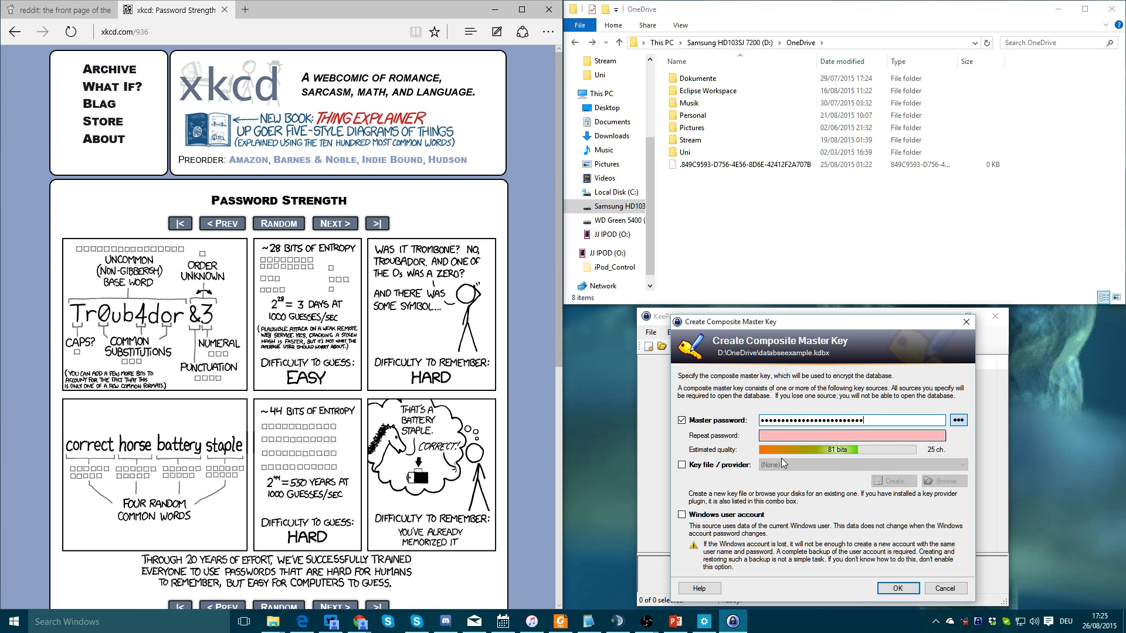
click(888, 591)
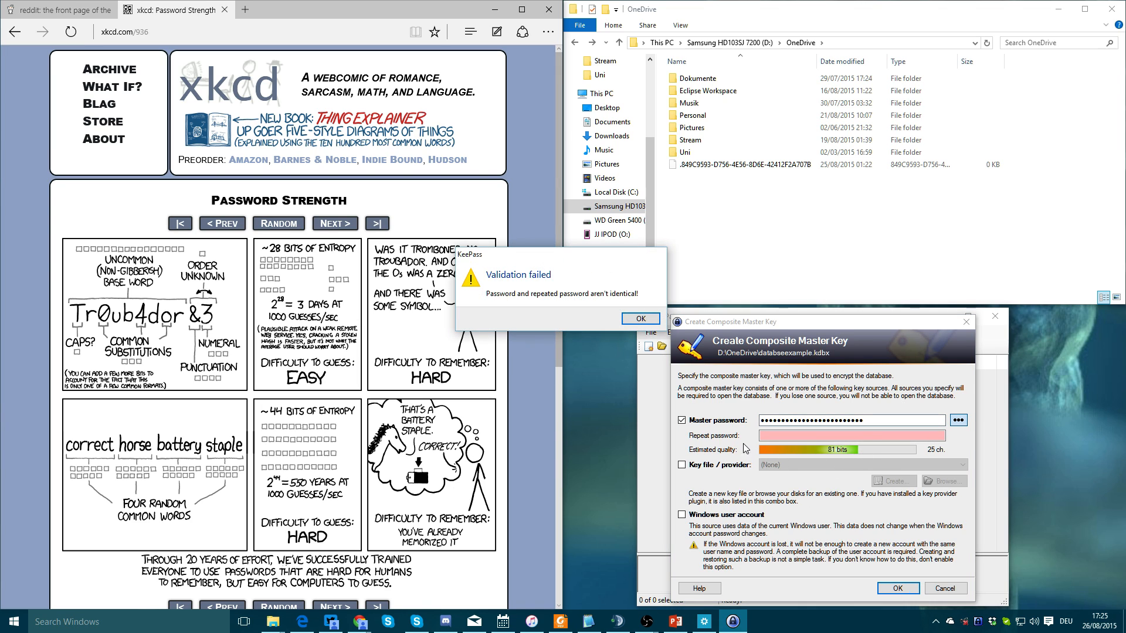
Dismiss the mismatch warning and retype the repeat password so both entries match
click(637, 321)
click(860, 436)
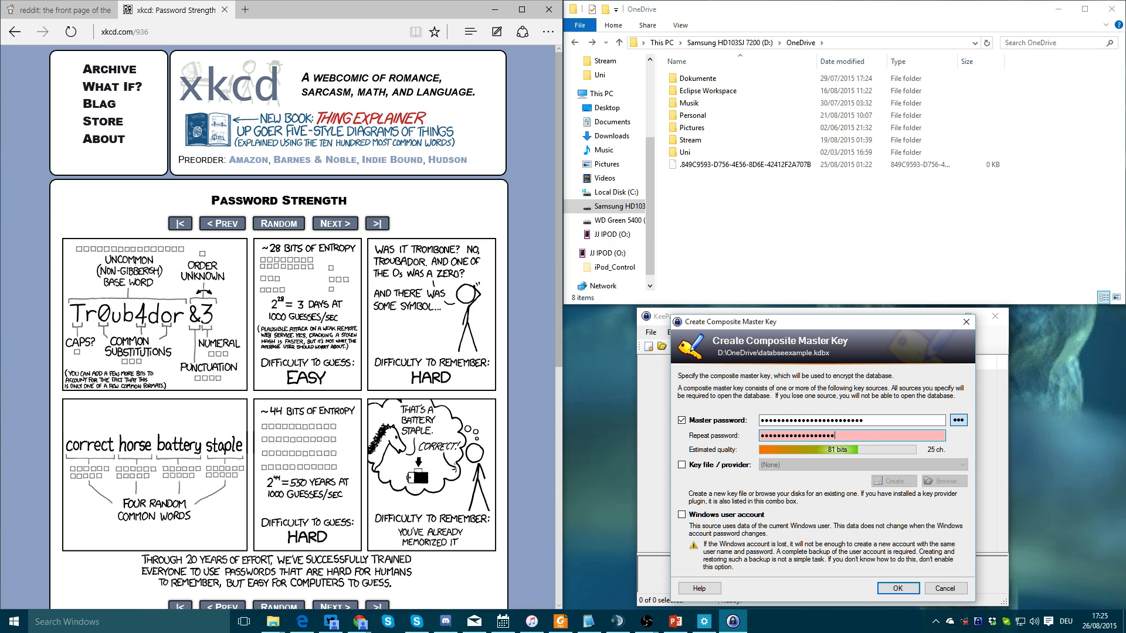
key(ctrl+a)
text(coaple)
key(Return)
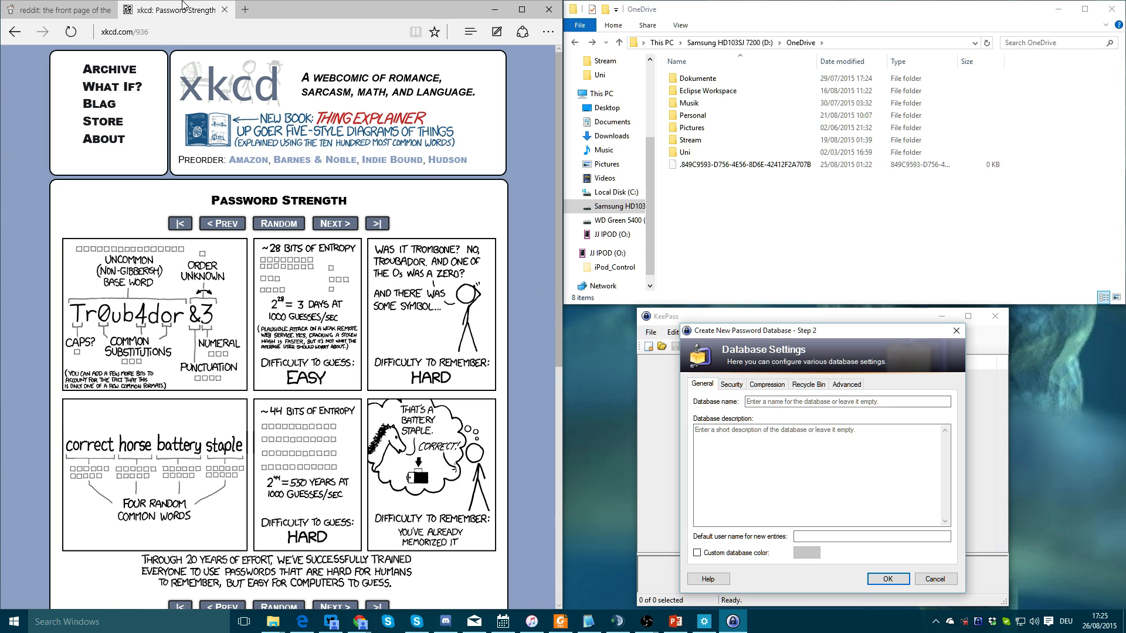
Keep AES, set key rounds for a one-second delay, review Compression and Recycle Bin, and accept
click(731, 385)
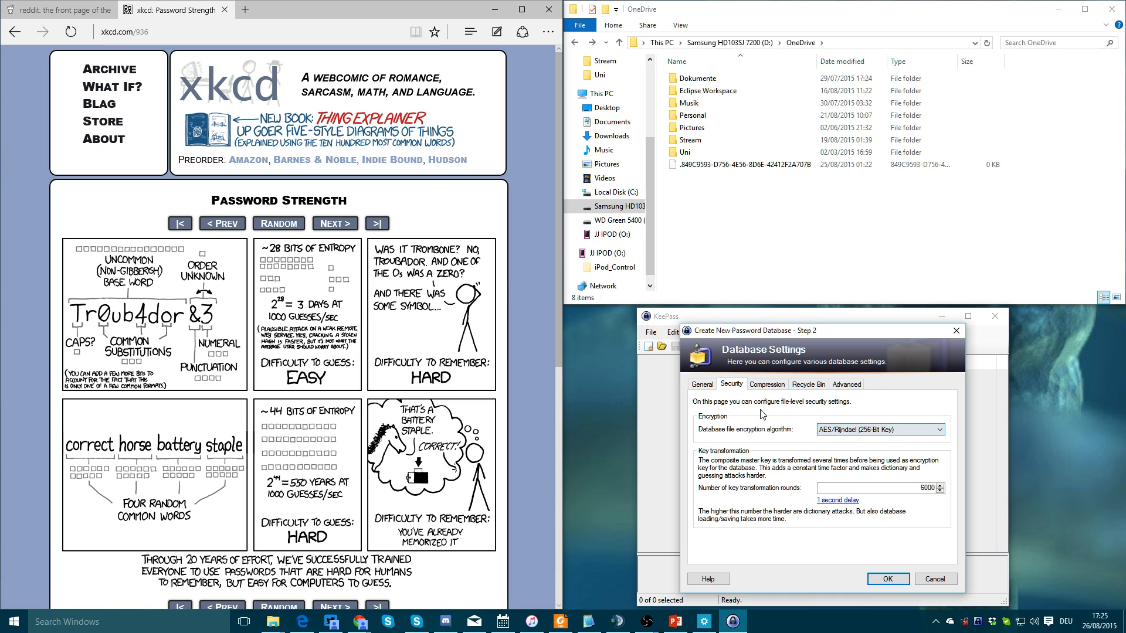
click(883, 428)
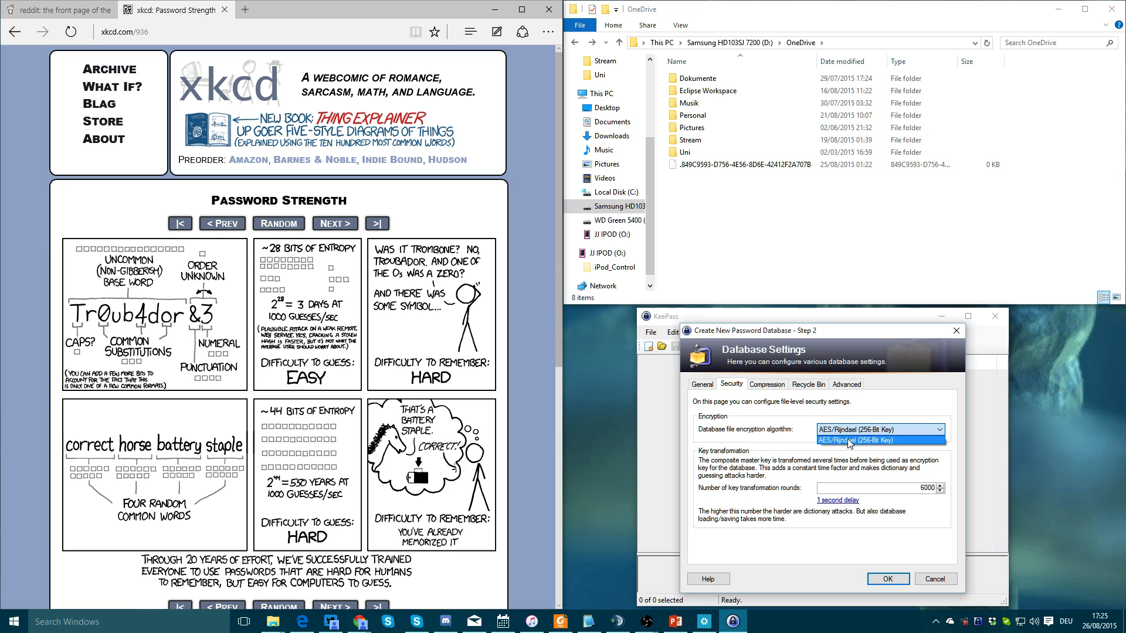
click(799, 433)
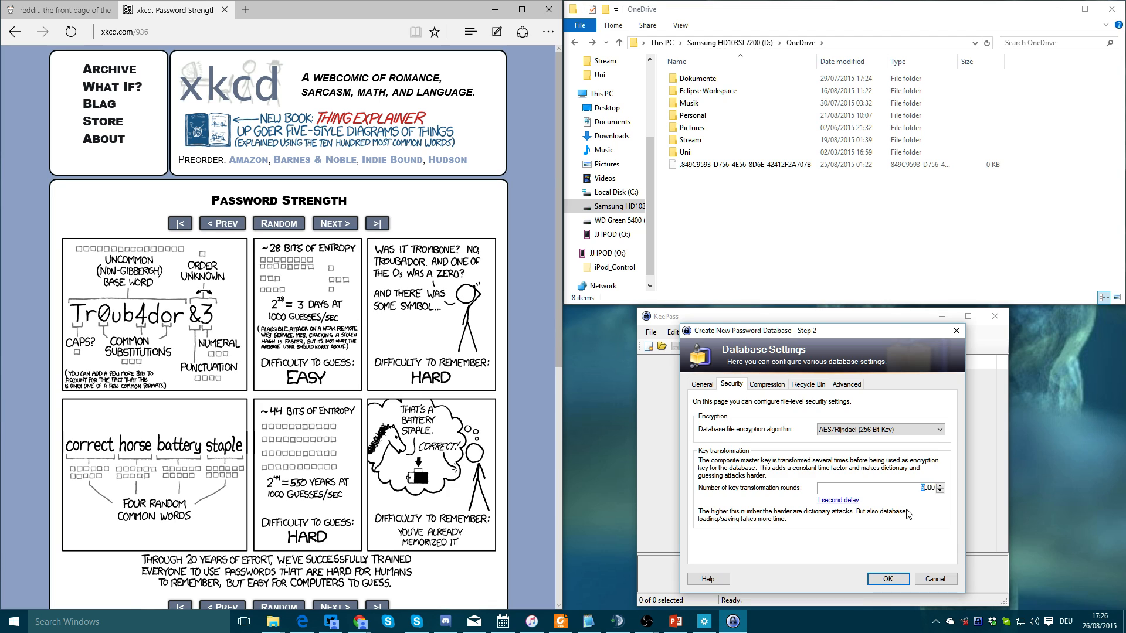
click(846, 502)
drag(914, 489, 917, 489)
click(778, 389)
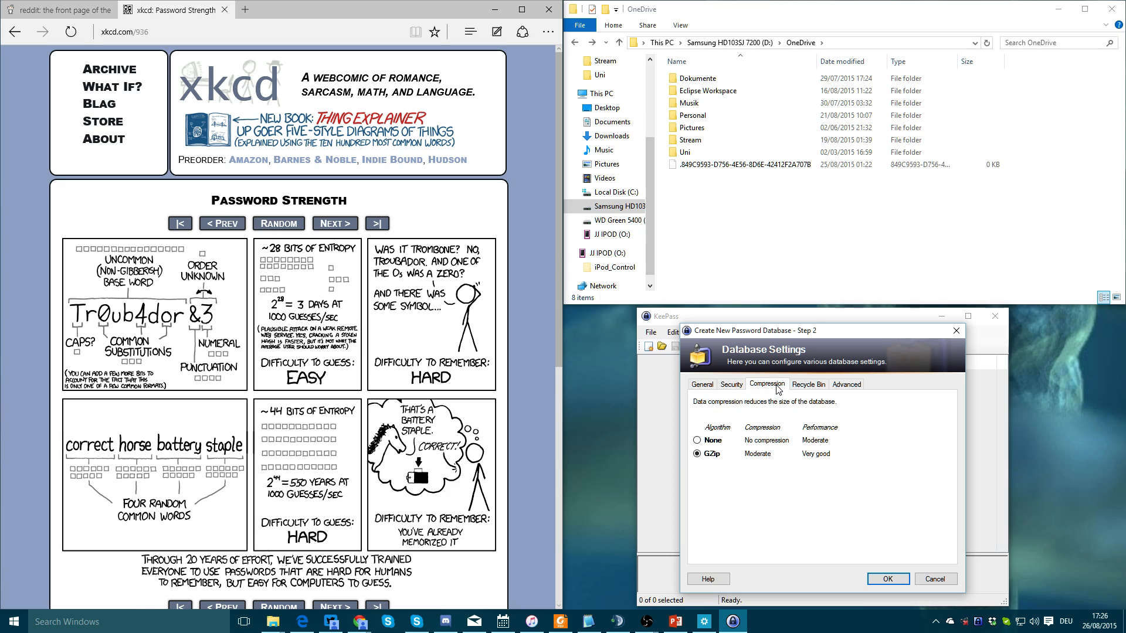
click(728, 388)
click(781, 388)
click(815, 385)
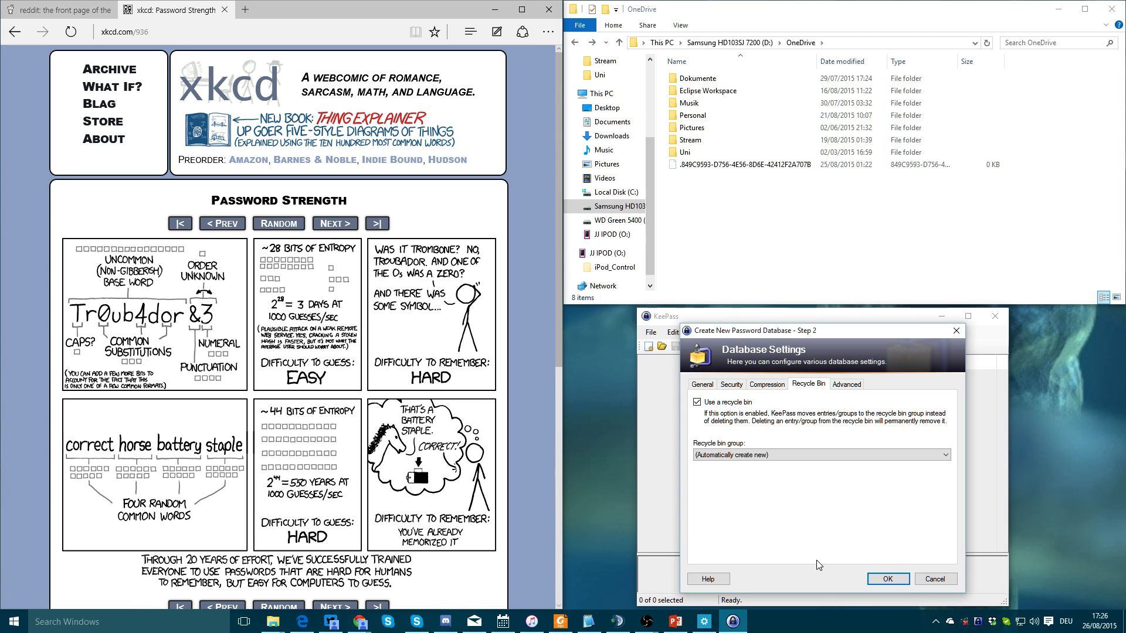
click(876, 581)
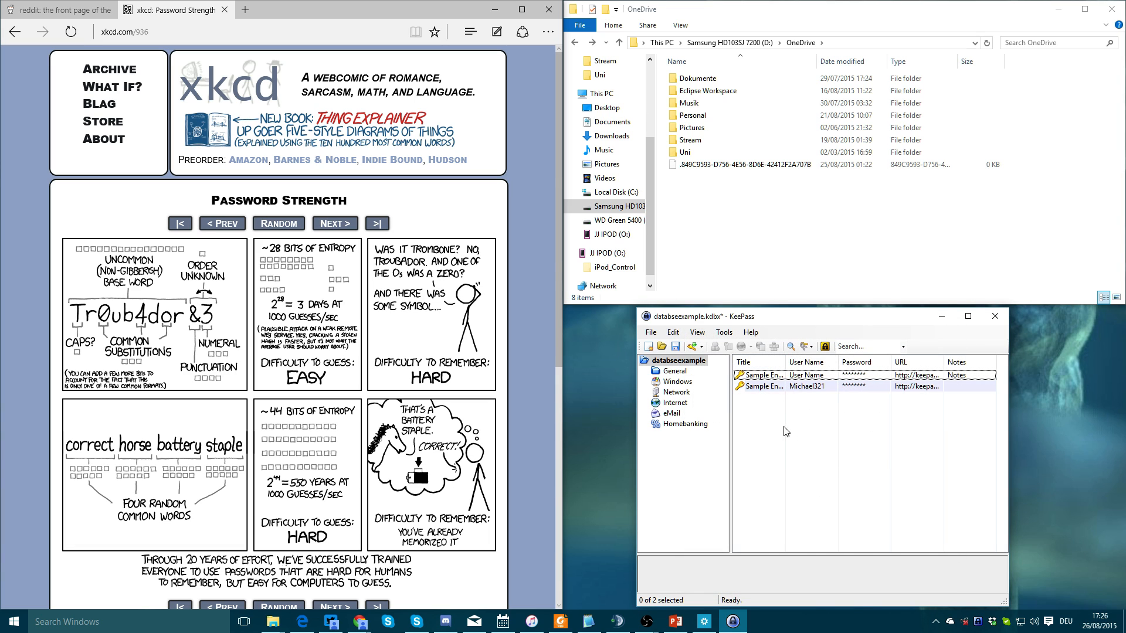
Move both sample entries to the Recycle Bin, open the Internet group, and show reddit
click(741, 387)
key(ctrl+a)
key(Delete)
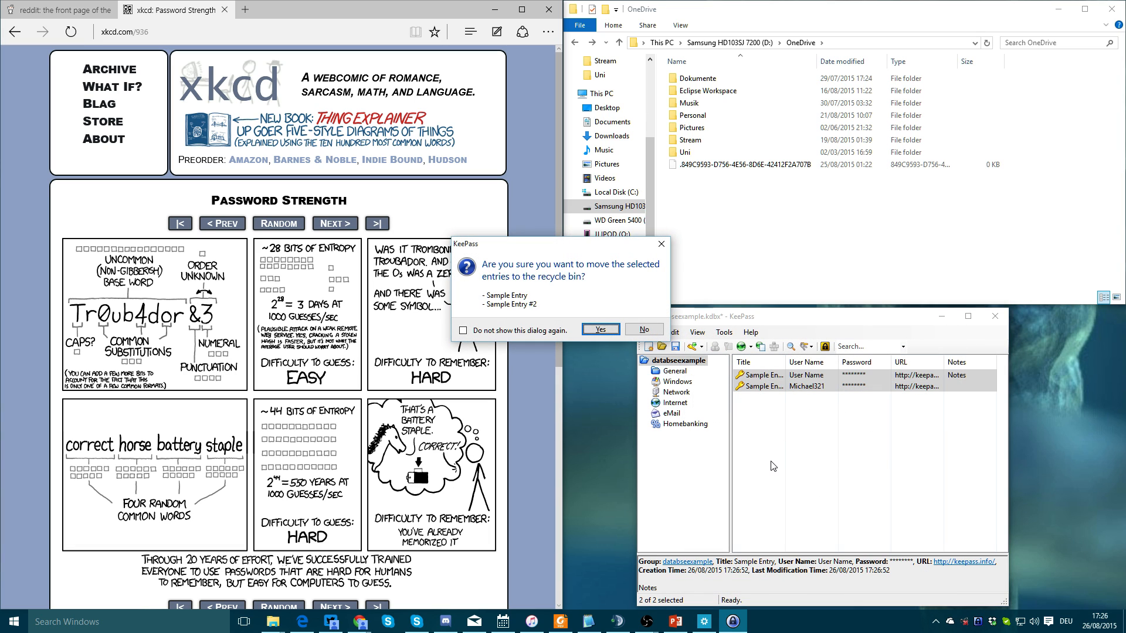
key(Return)
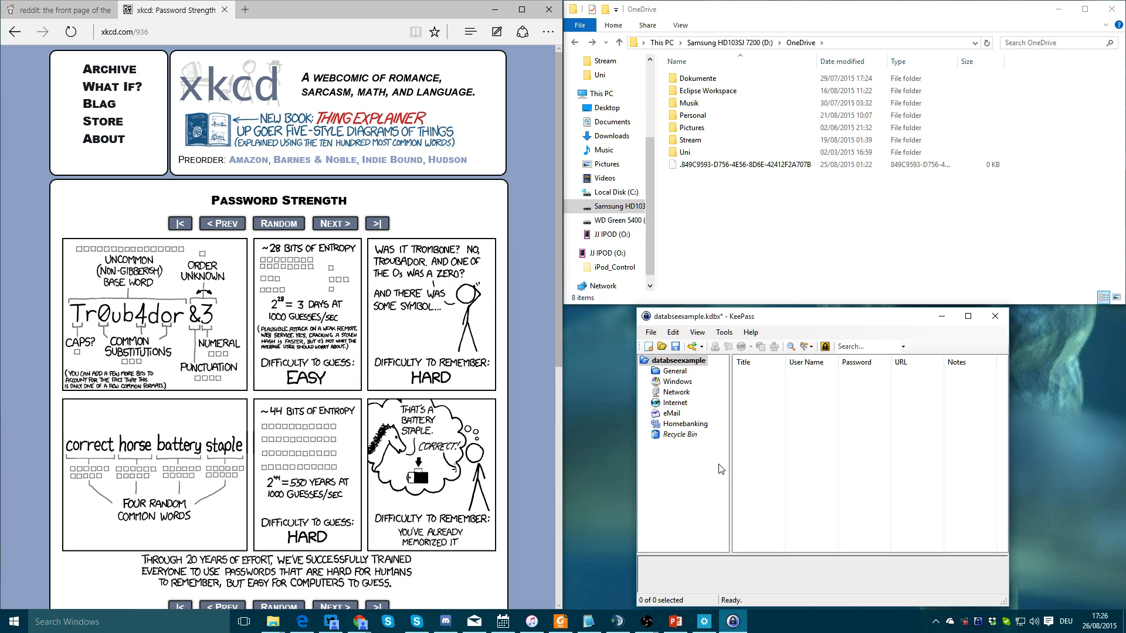
click(679, 405)
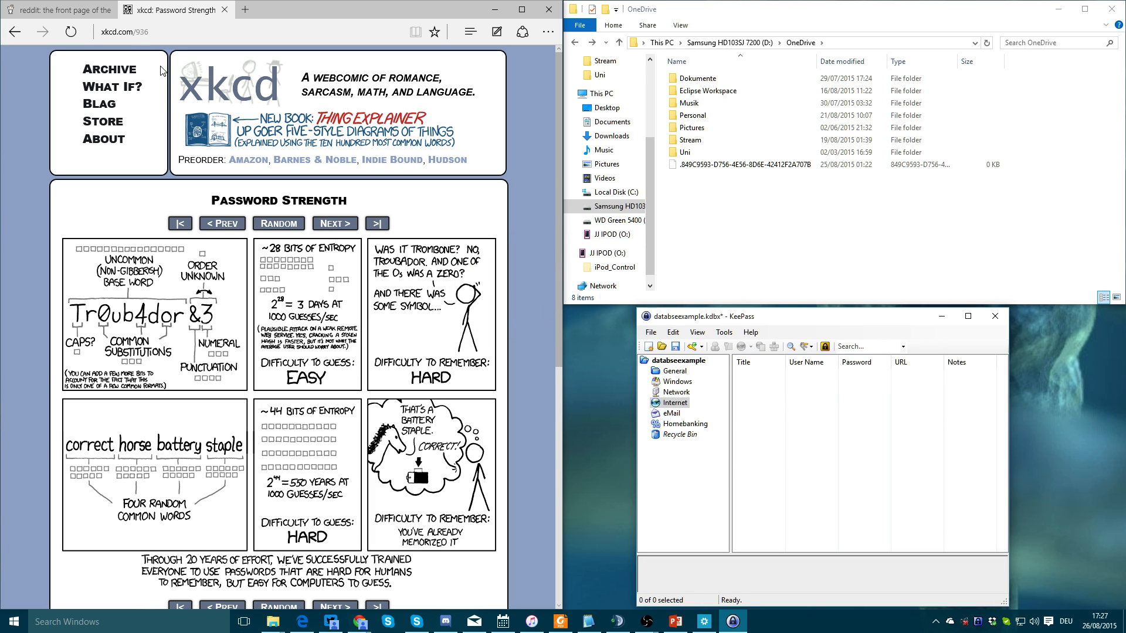
click(59, 10)
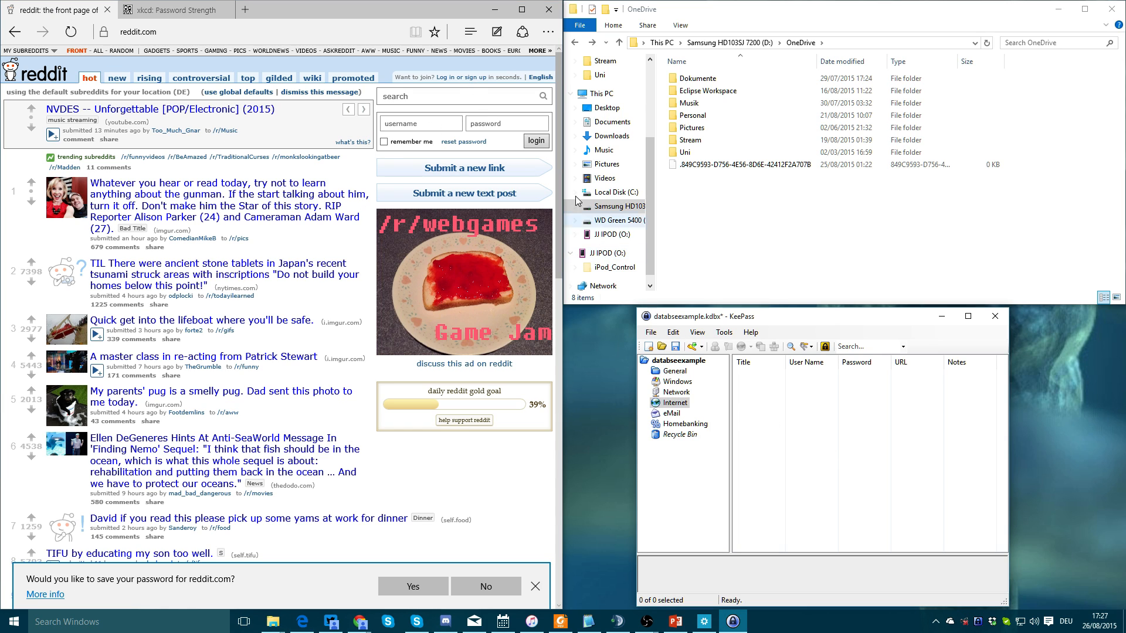
Open reddit's sign-up form and focus its username field
click(483, 84)
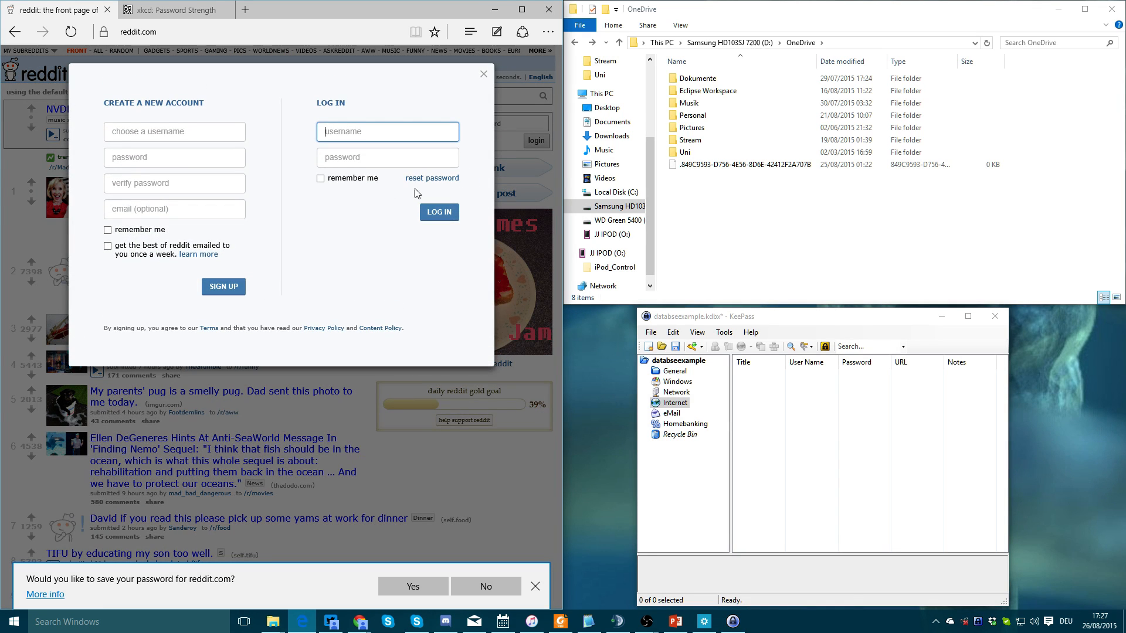
click(770, 413)
click(170, 133)
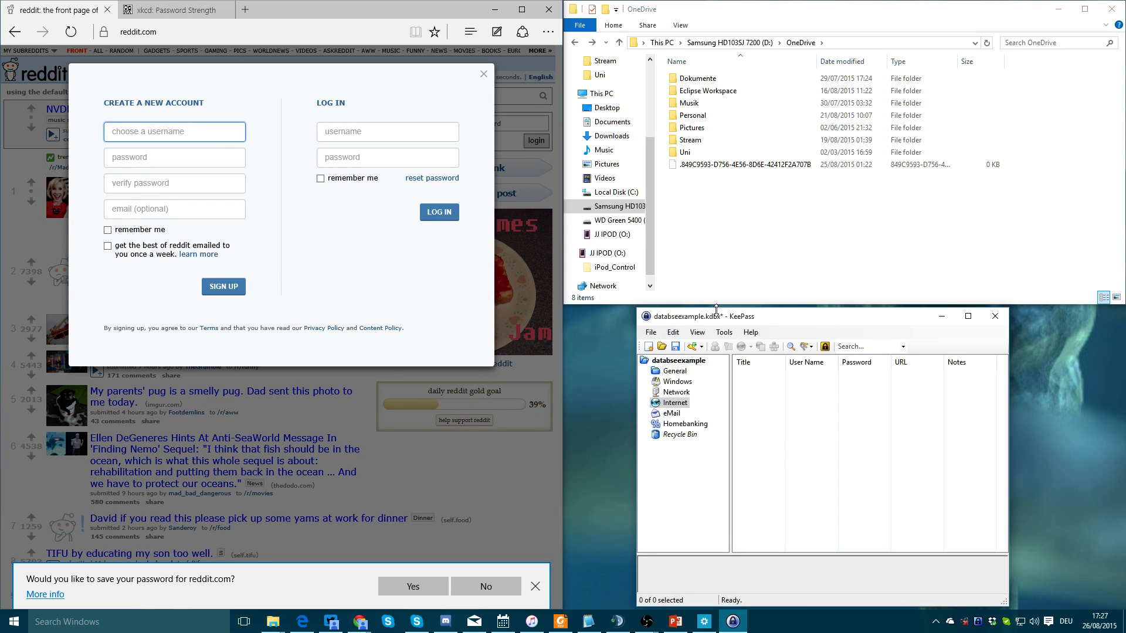
Add a reddit entry with a user name and a generated 20-character password including special characters
right_click(797, 453)
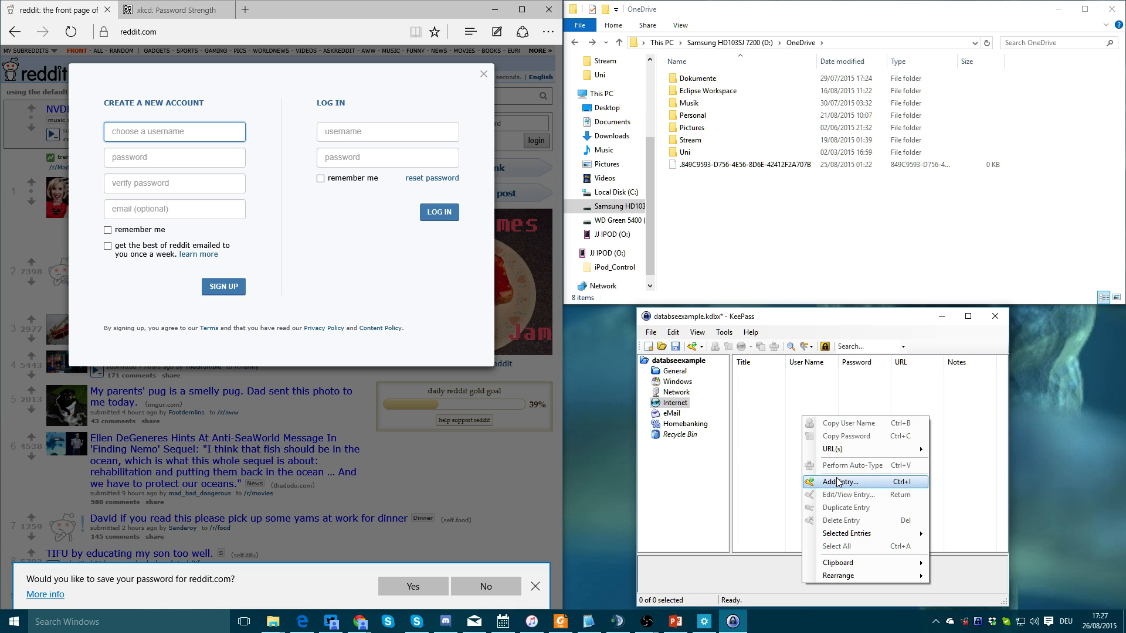
click(816, 481)
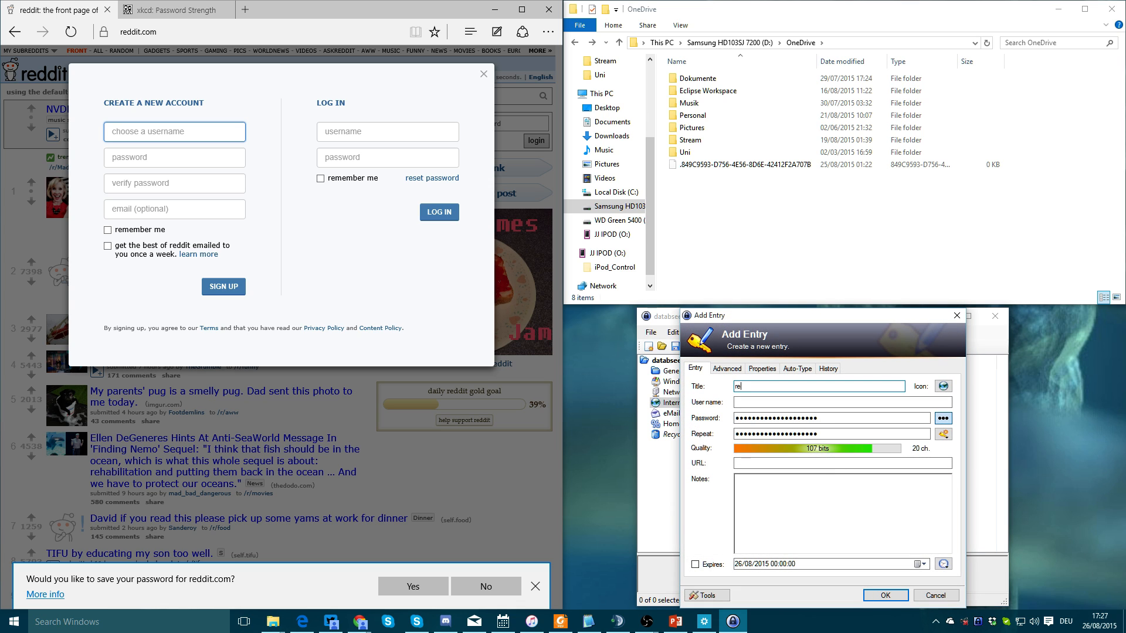
key(Tab)
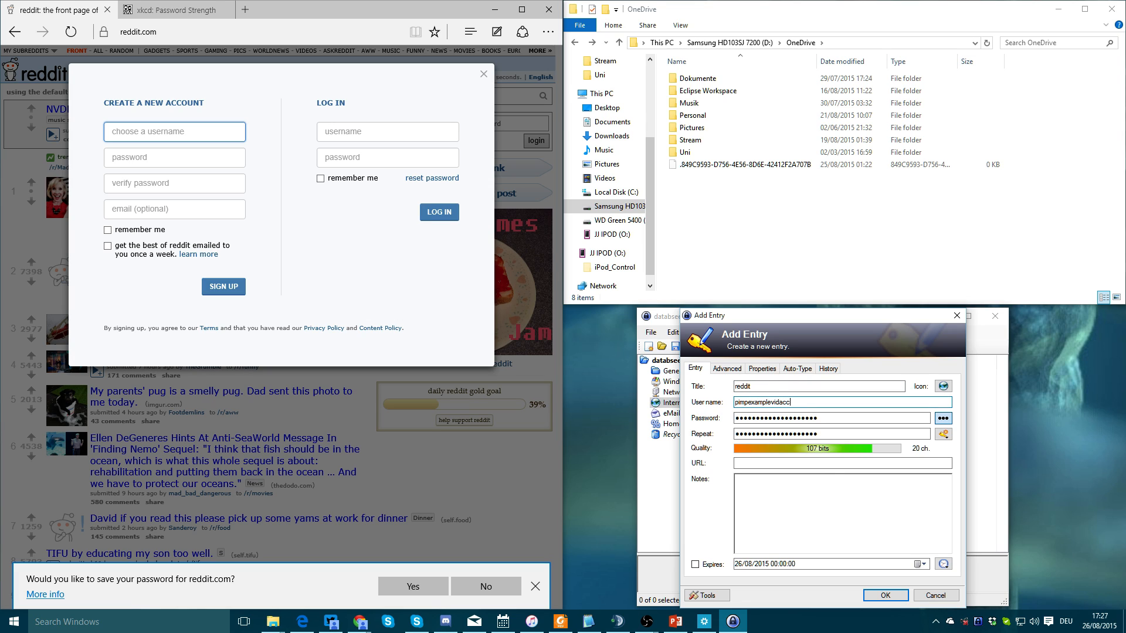
click(942, 418)
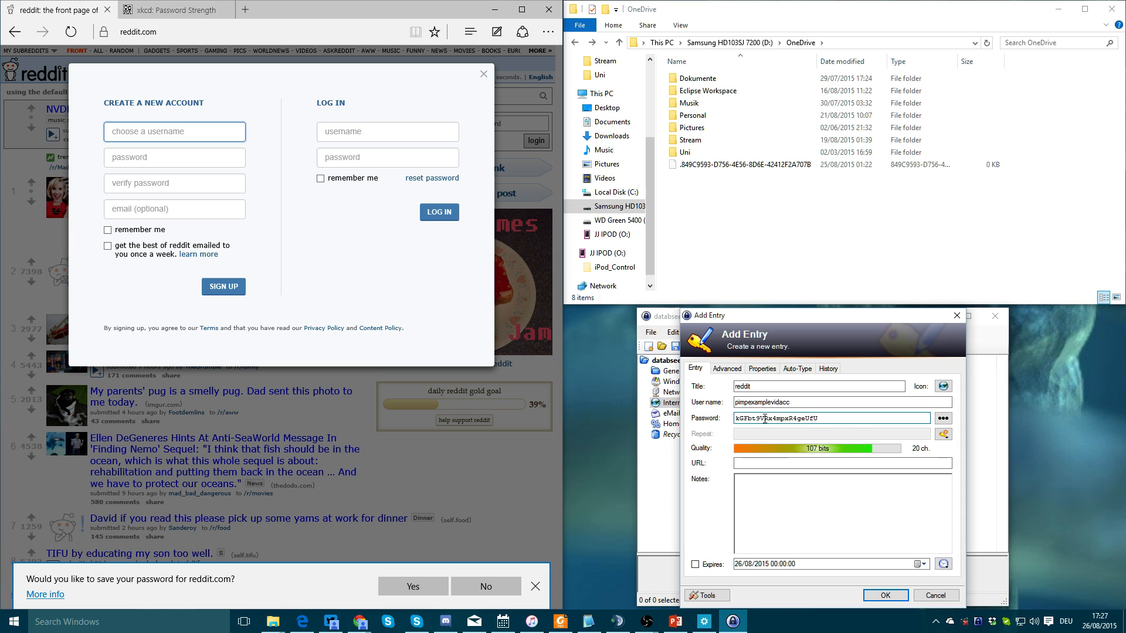
click(943, 433)
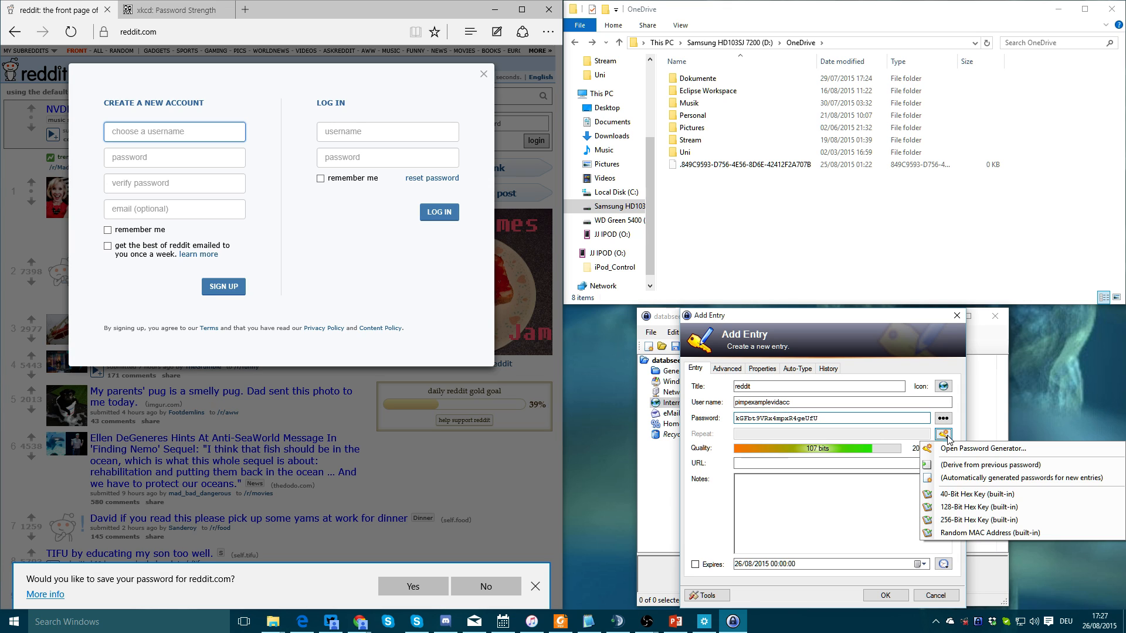
click(955, 449)
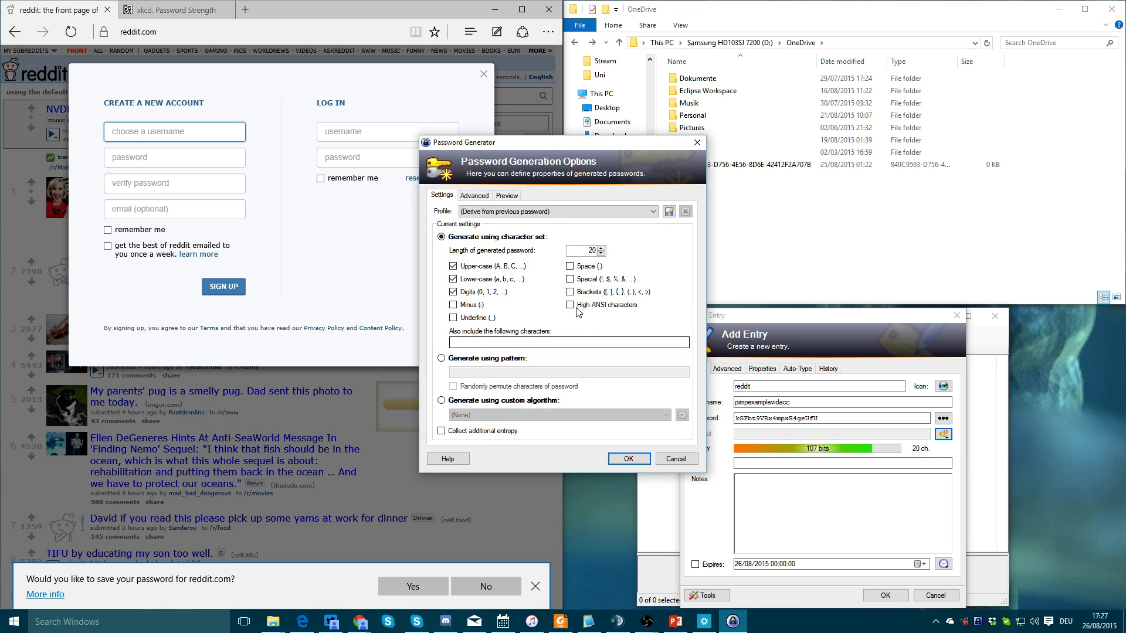
click(589, 281)
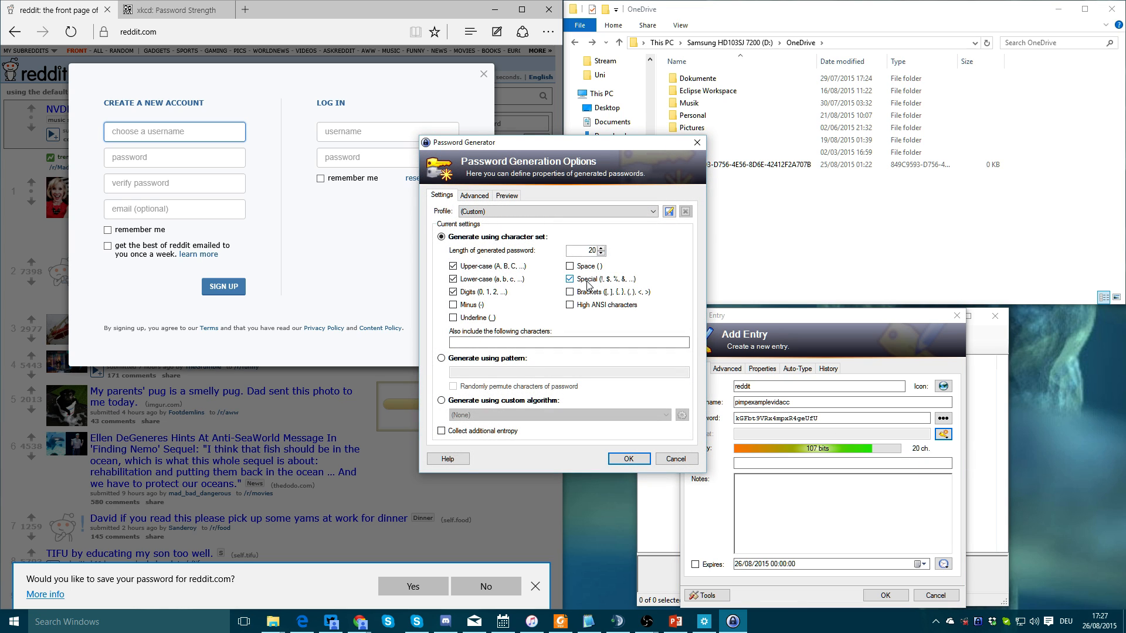
click(628, 459)
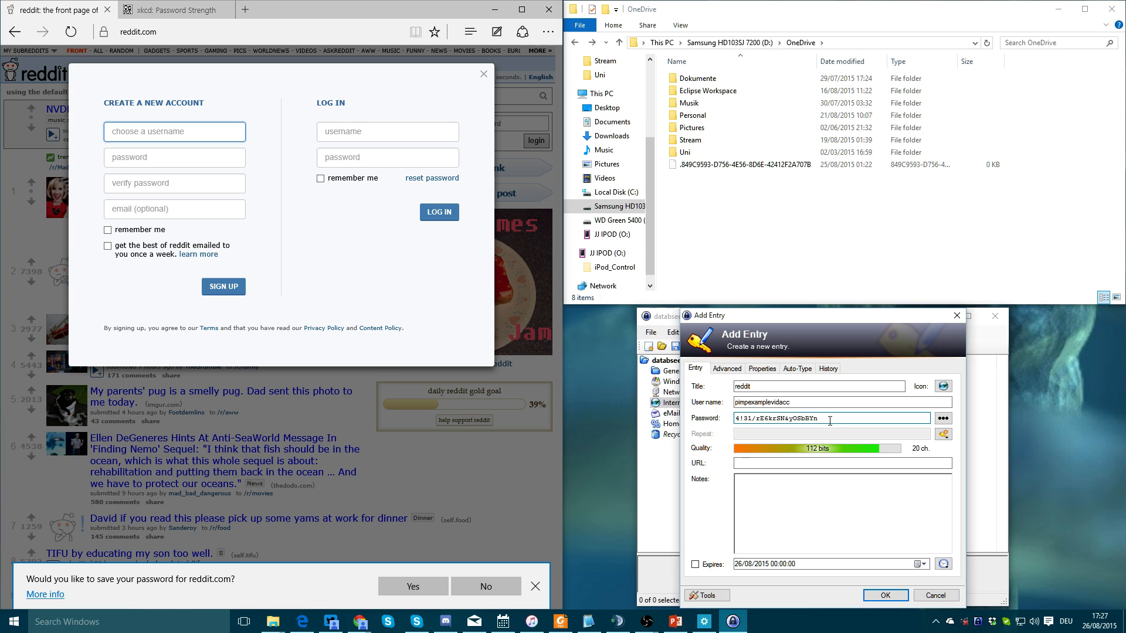
click(885, 595)
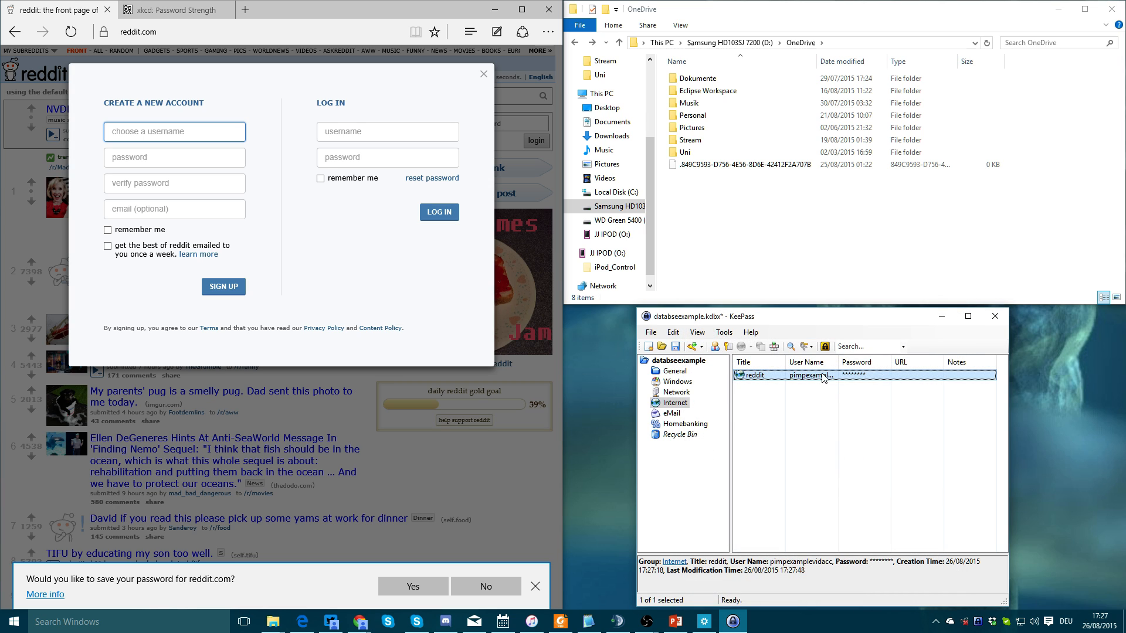
Sign up on reddit by pasting the KeePass entry's username and password into all sign-up fields
click(808, 417)
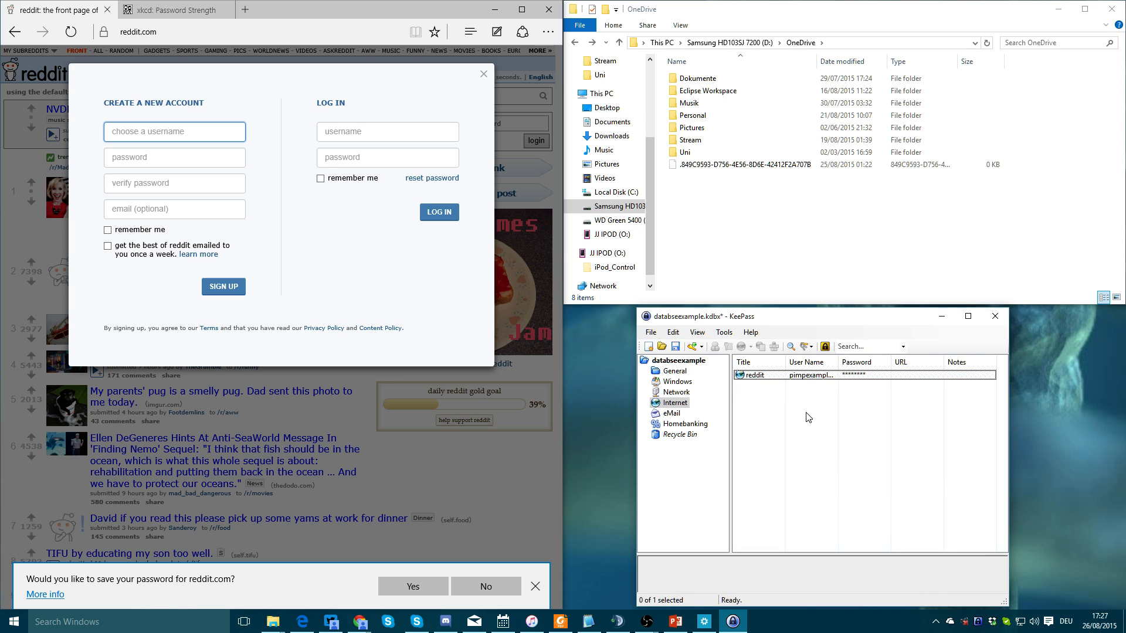
double_click(812, 375)
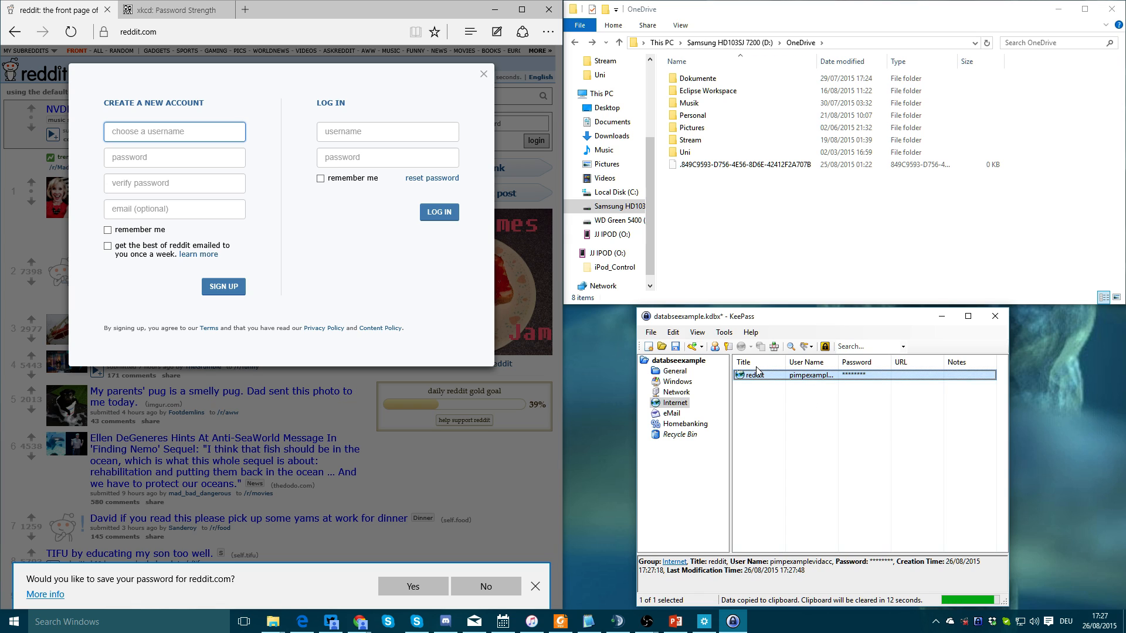
click(155, 132)
key(ctrl+v)
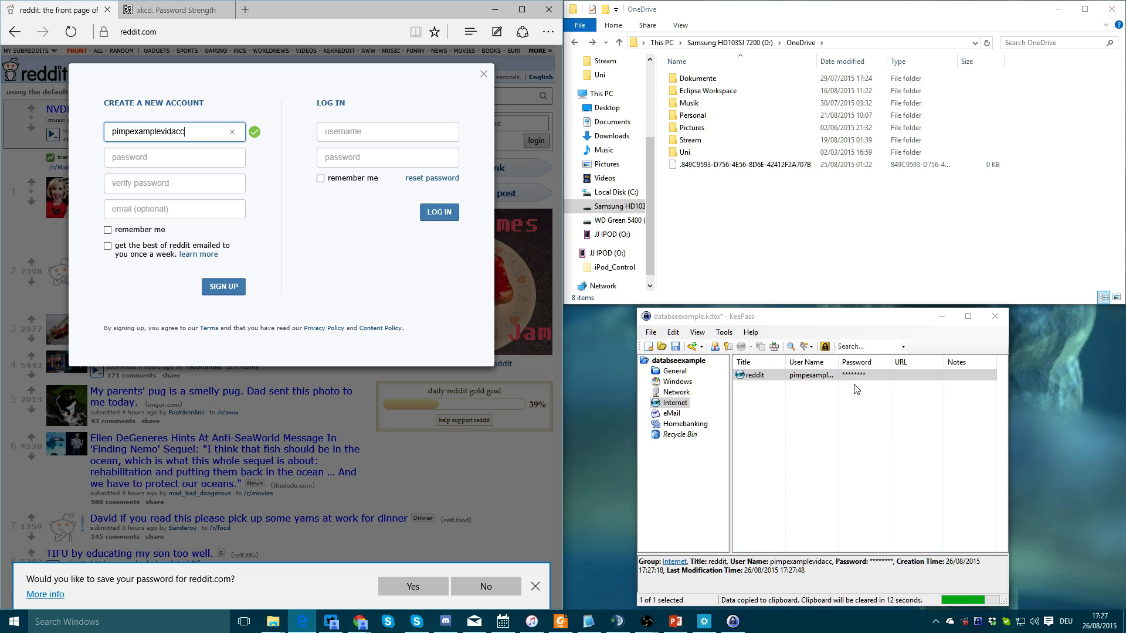
click(853, 378)
double_click(854, 378)
click(176, 157)
key(ctrl+v)
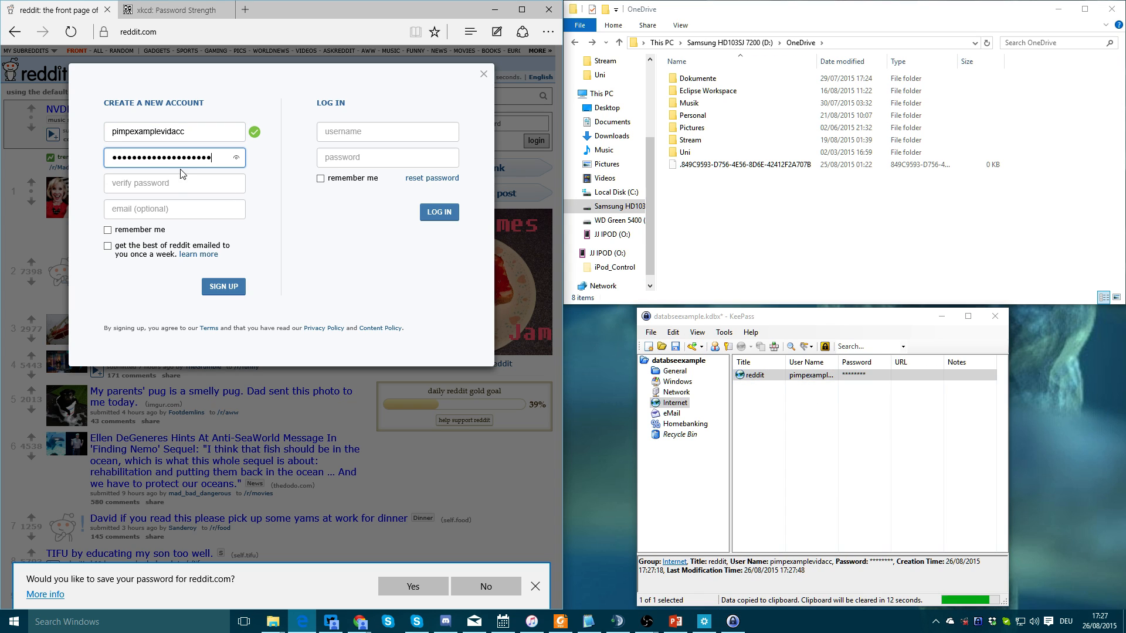
click(185, 184)
key(ctrl+v)
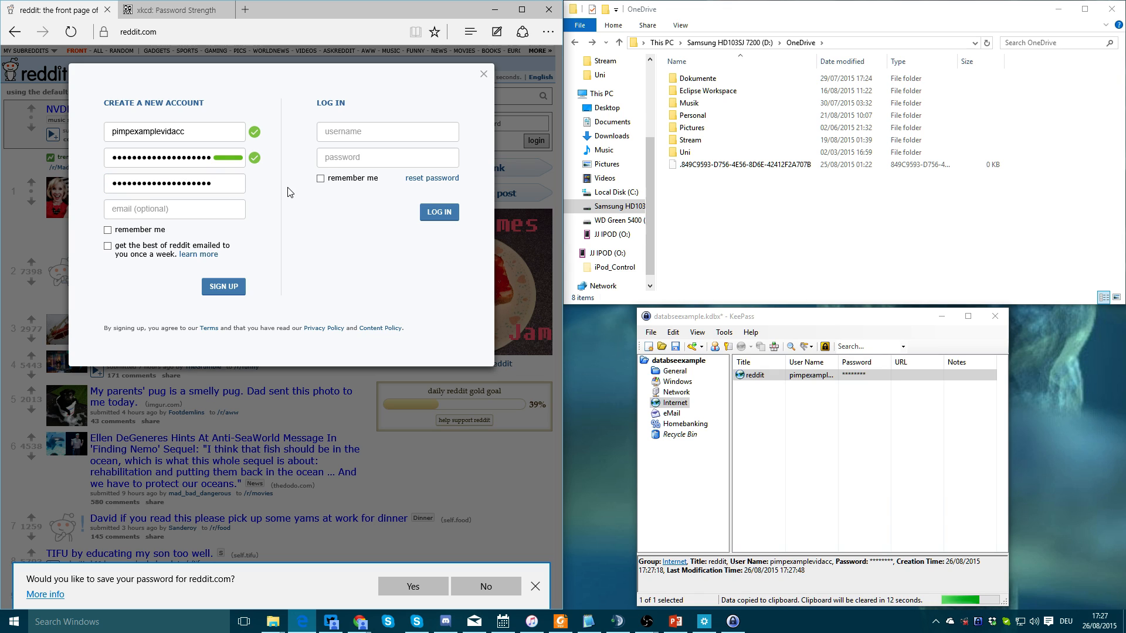
click(230, 287)
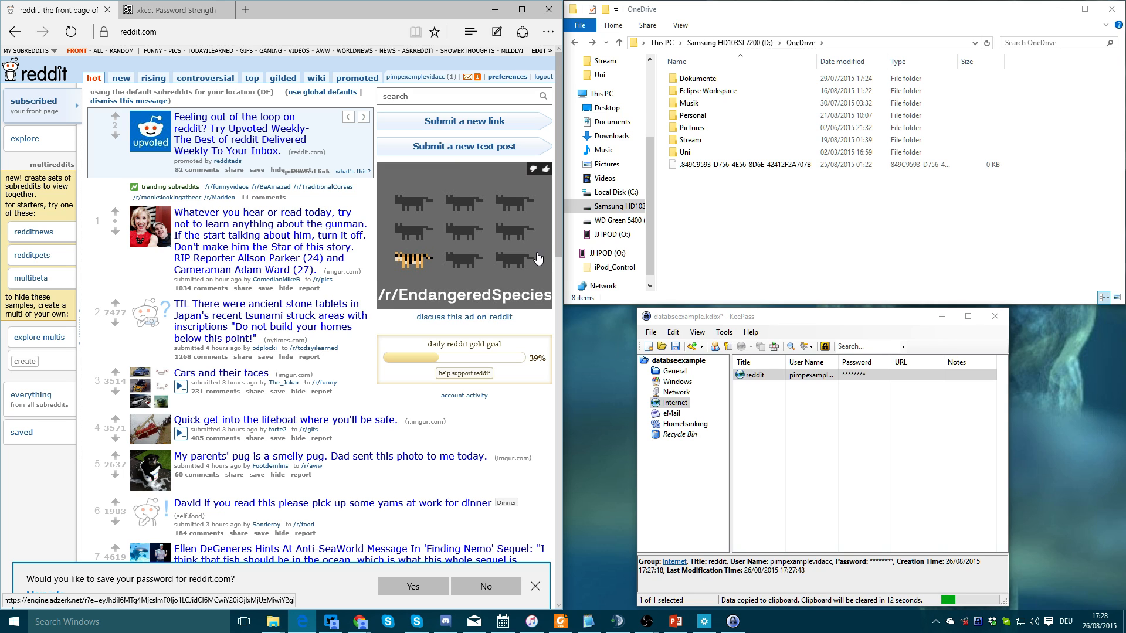
Log out of reddit and paste the KeePass entry's username and password into the login box
click(776, 400)
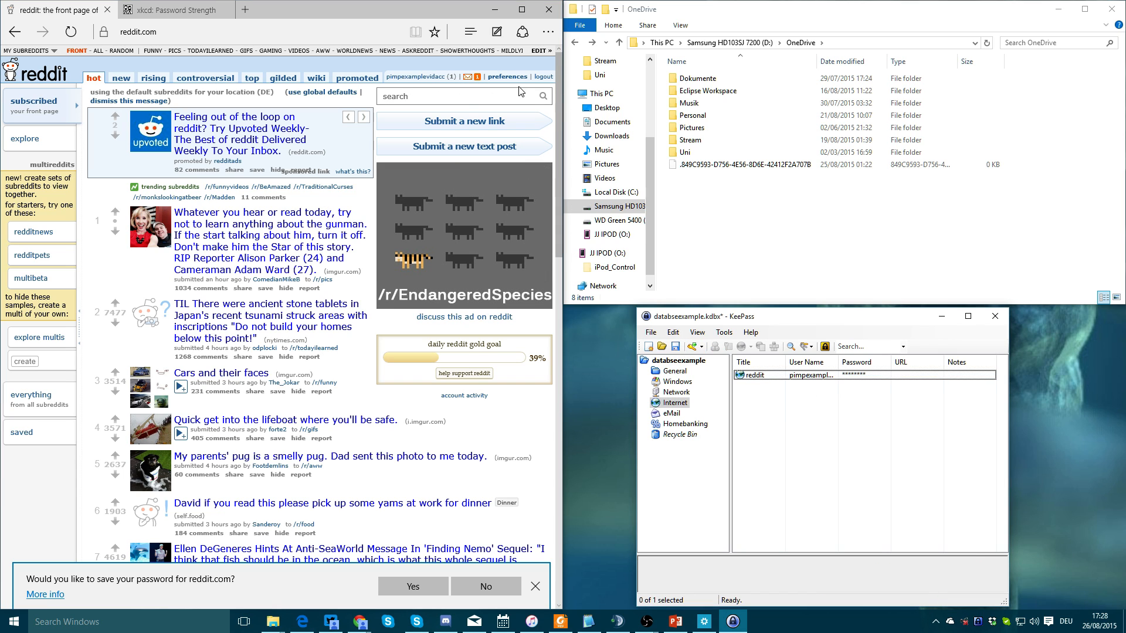
click(543, 78)
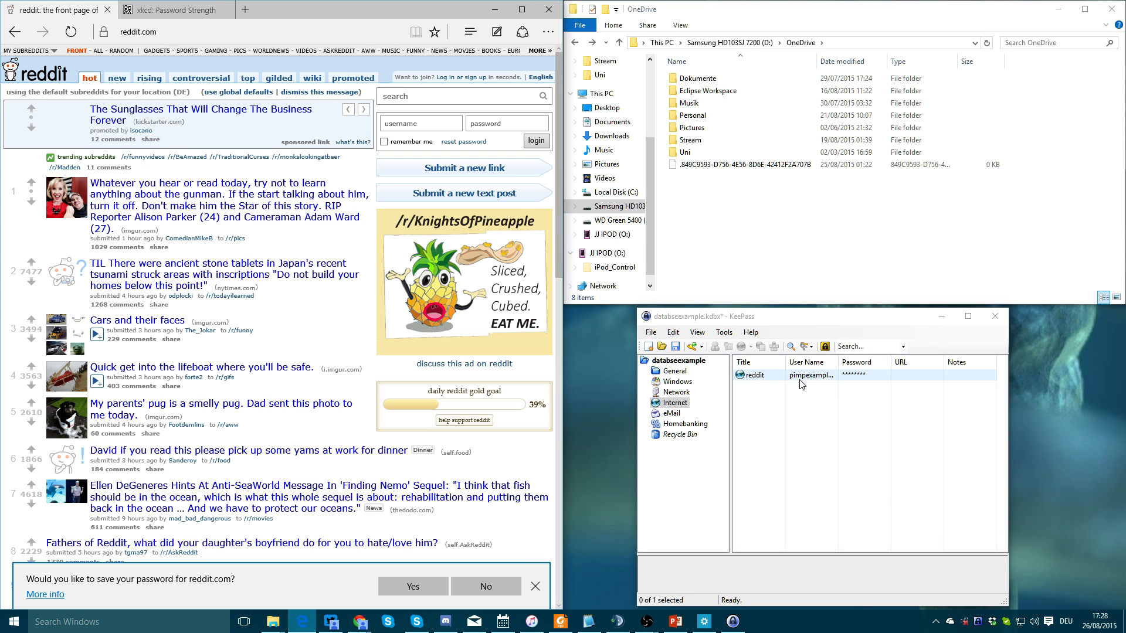
click(754, 375)
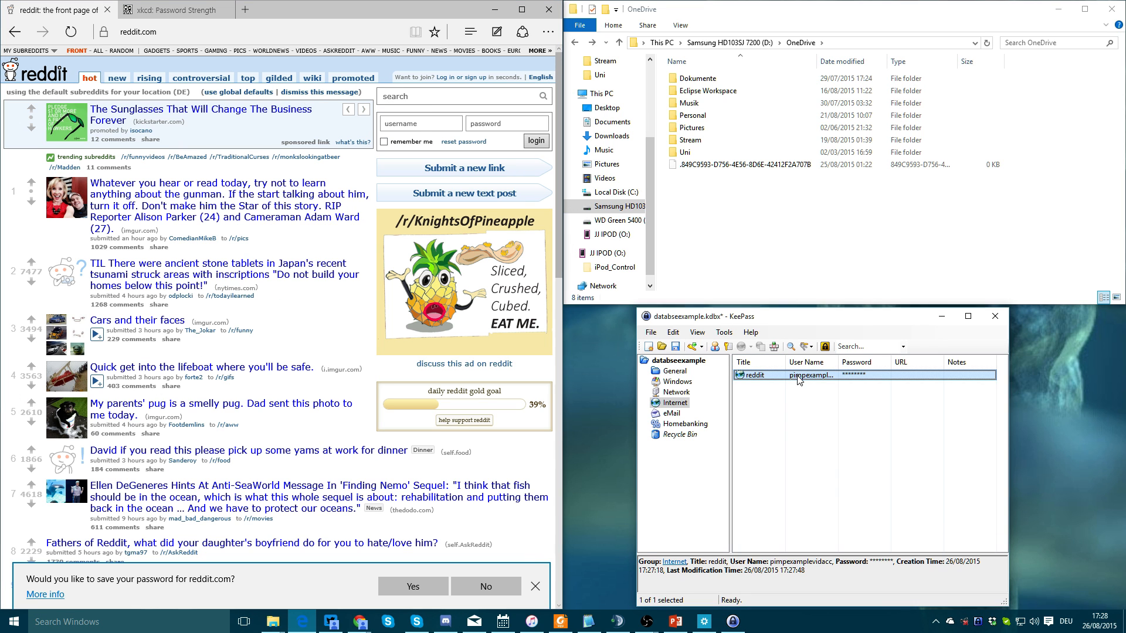
key(ctrl+b)
click(407, 130)
key(ctrl+v)
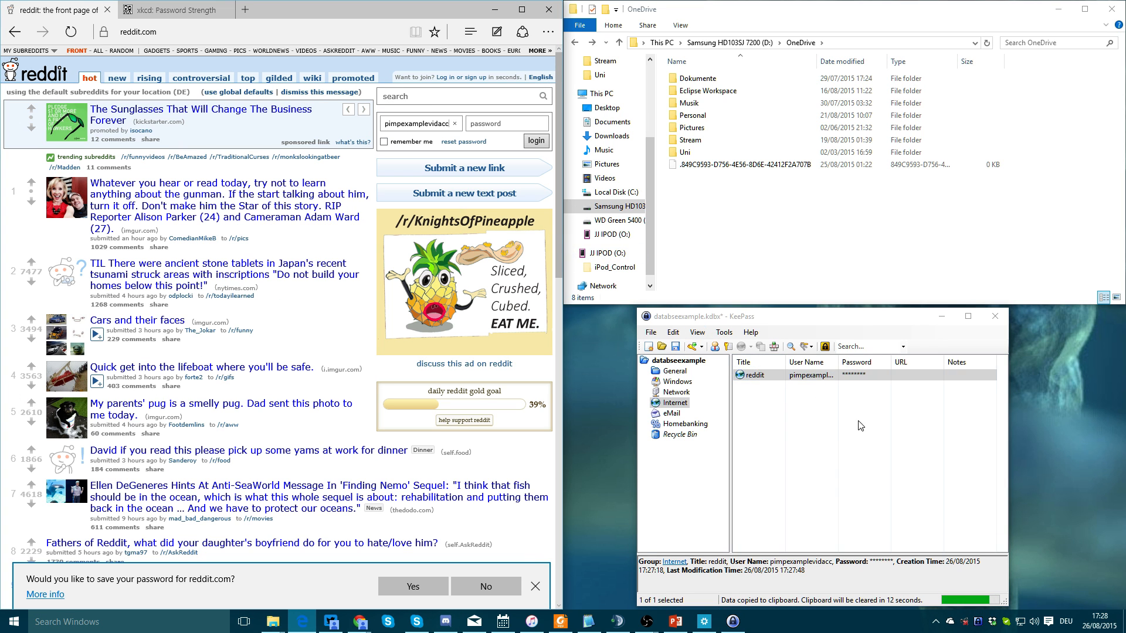
double_click(853, 375)
click(504, 123)
key(ctrl+v)
Clear both reddit login fields and return to the KeePass window
click(822, 442)
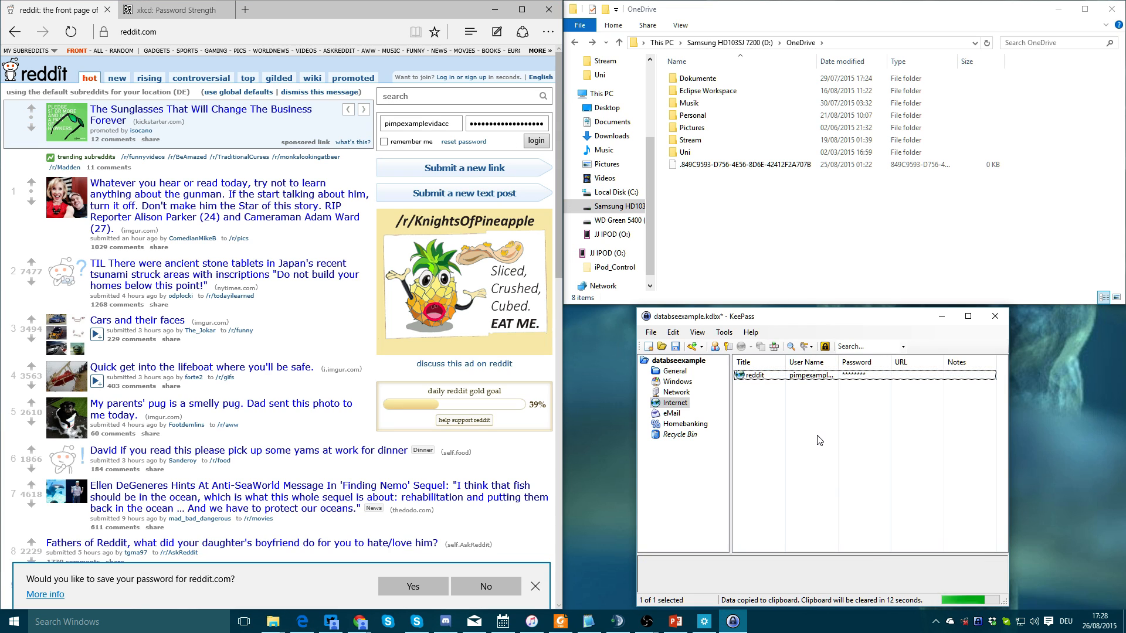
click(434, 125)
key(ctrl+a)
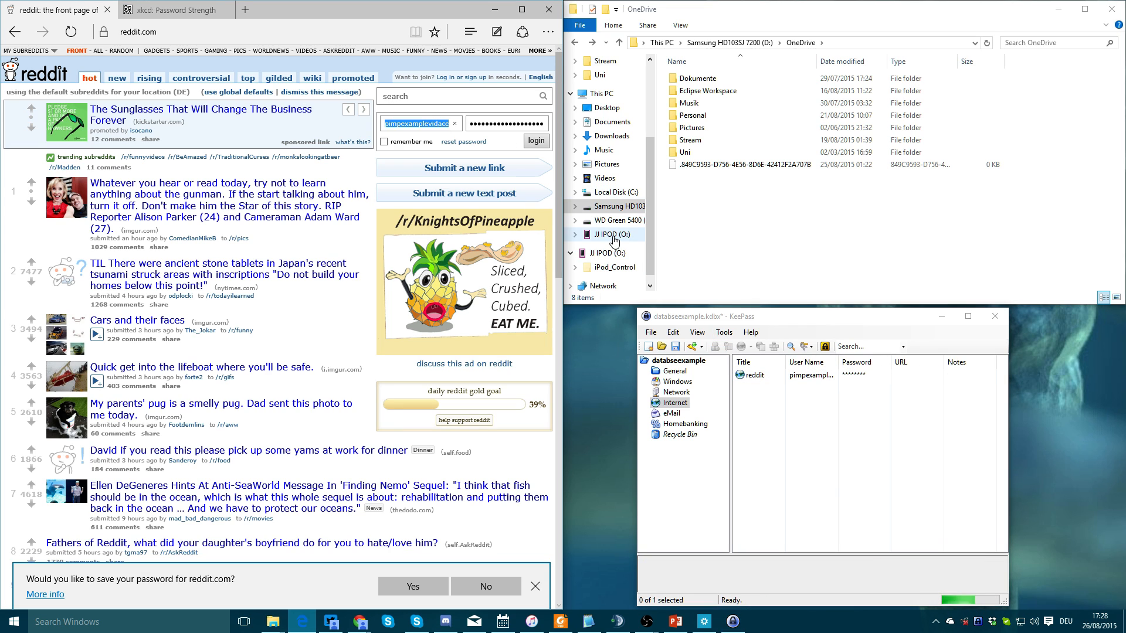
key(BackSpace)
key(ctrl+a)
key(BackSpace)
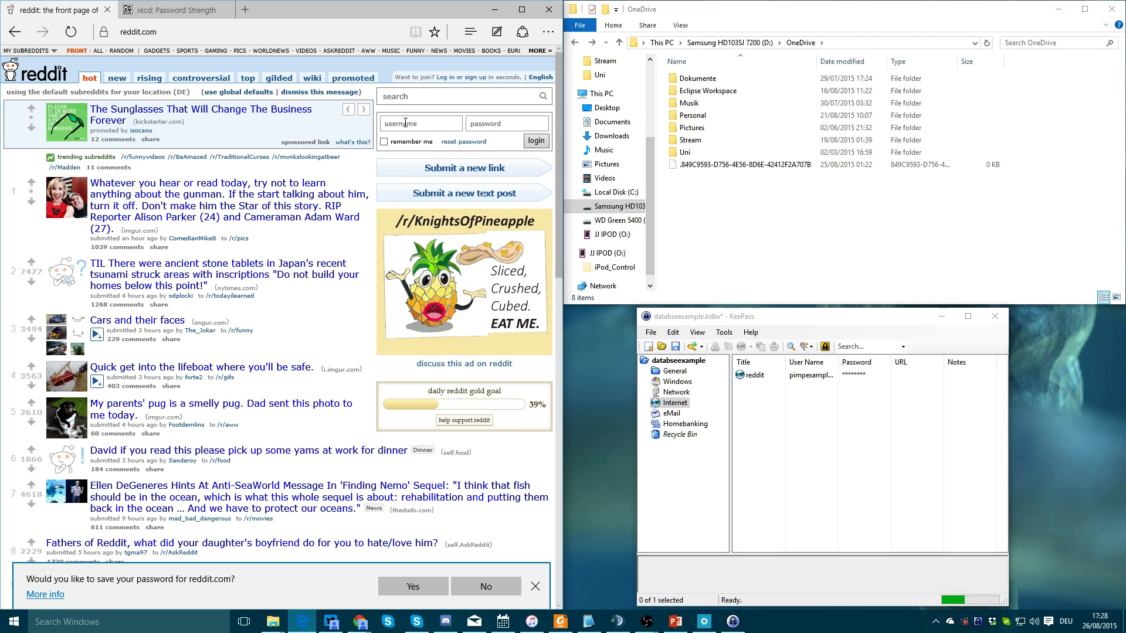
click(839, 432)
Sign in to Reddit using the KeePass reddit entry's auto-type, then log out
click(941, 316)
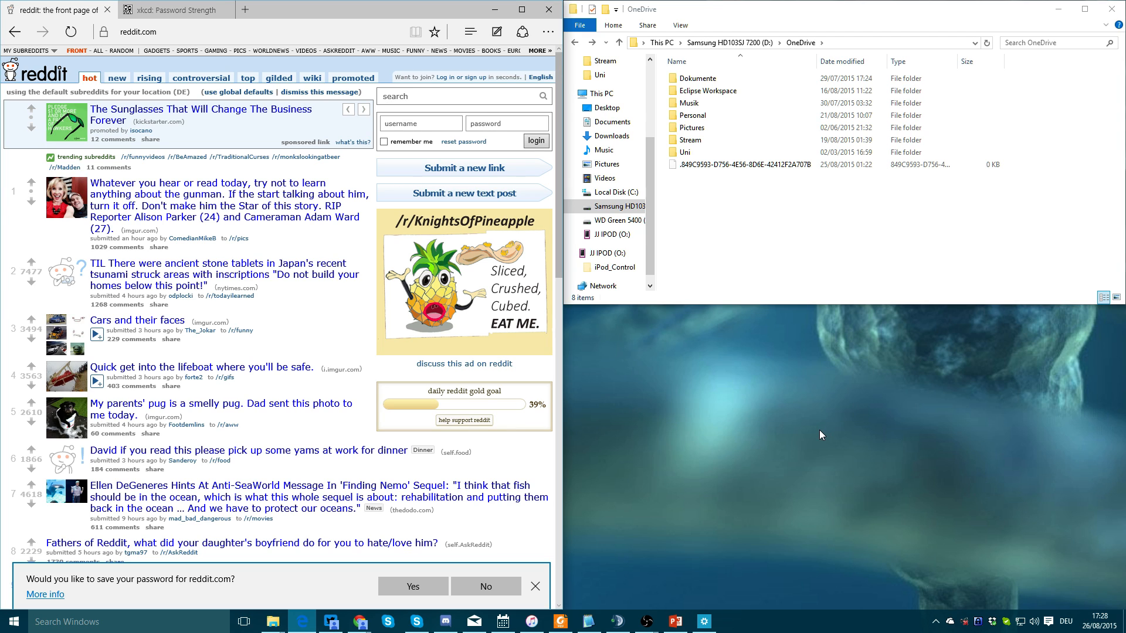
click(422, 122)
key(ctrl+alt+a)
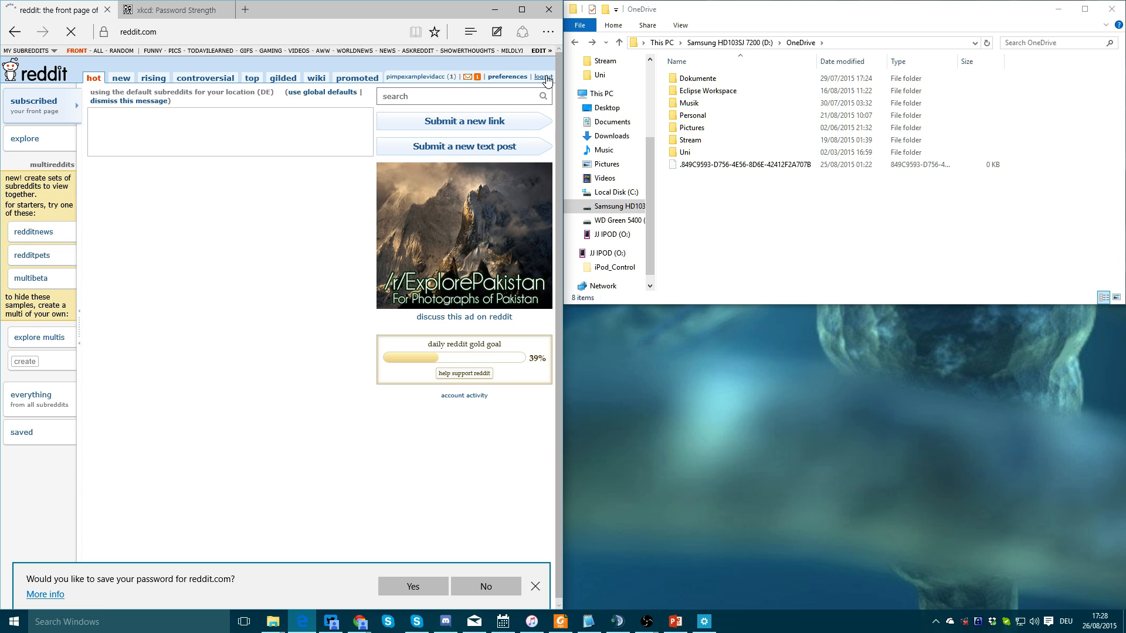
click(544, 77)
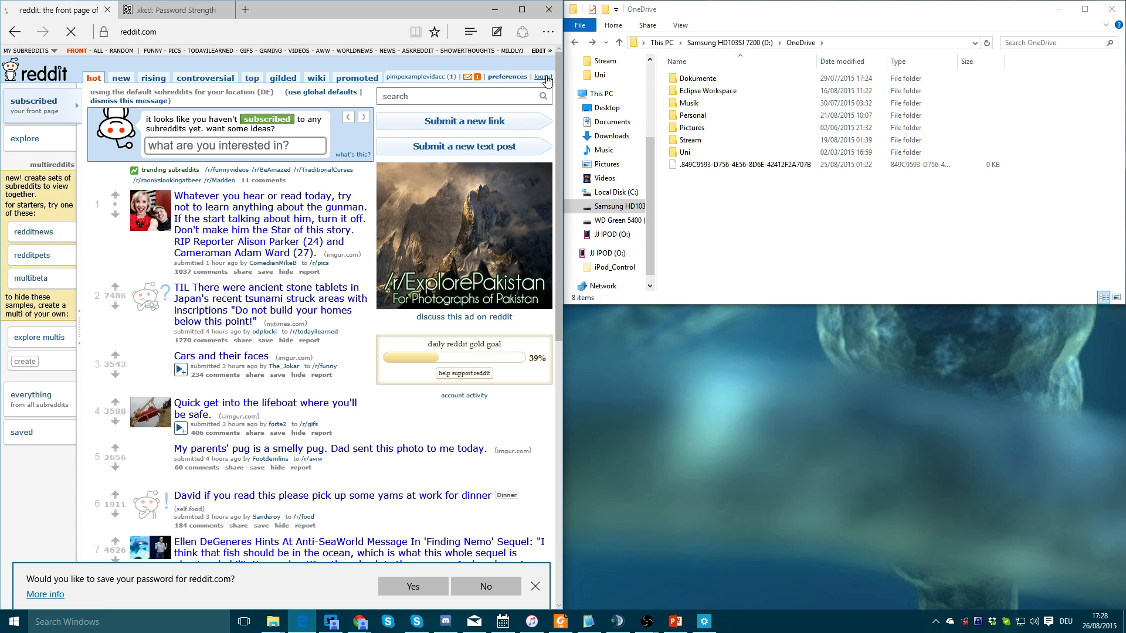
Restore KeePass, check the reddit entry, and auto-type the Reddit login again
click(977, 621)
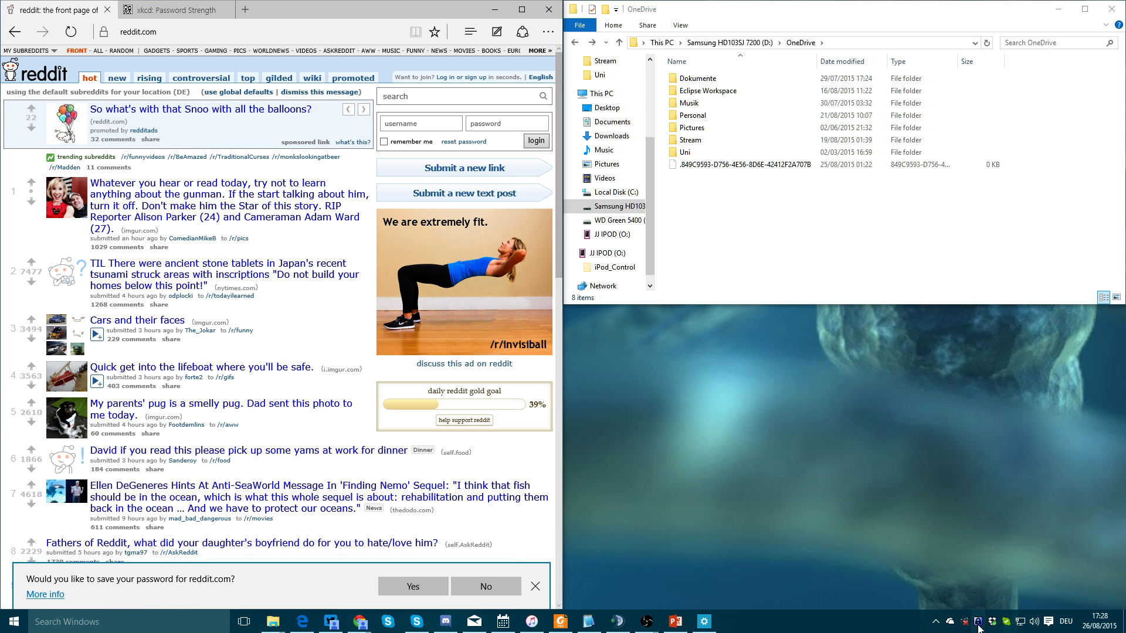
double_click(756, 375)
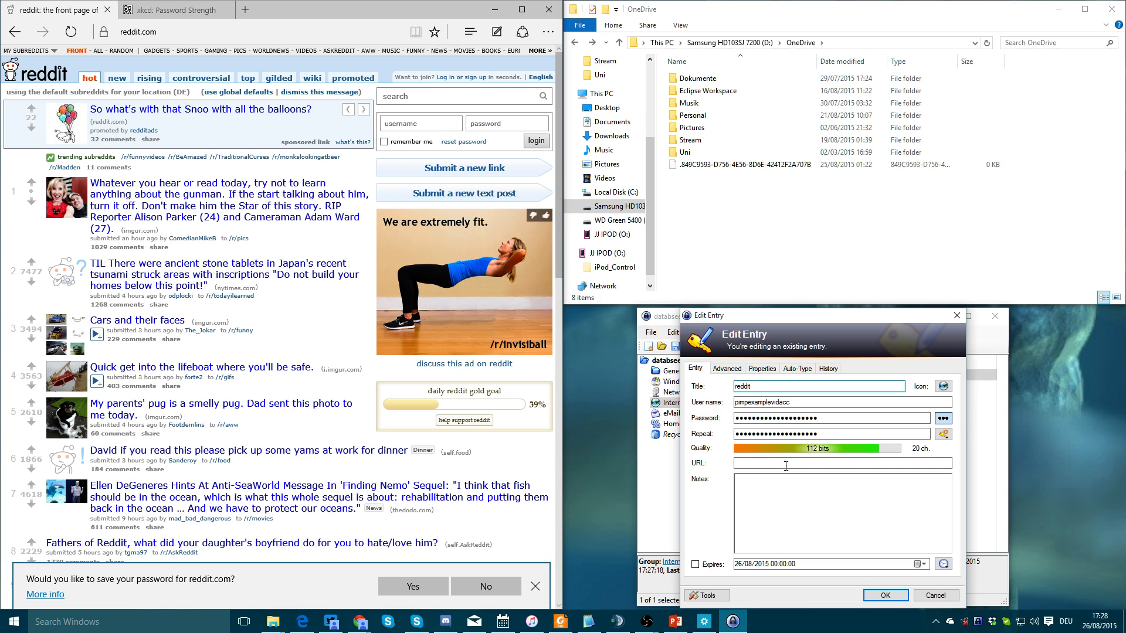
key(Return)
key(ctrl+v)
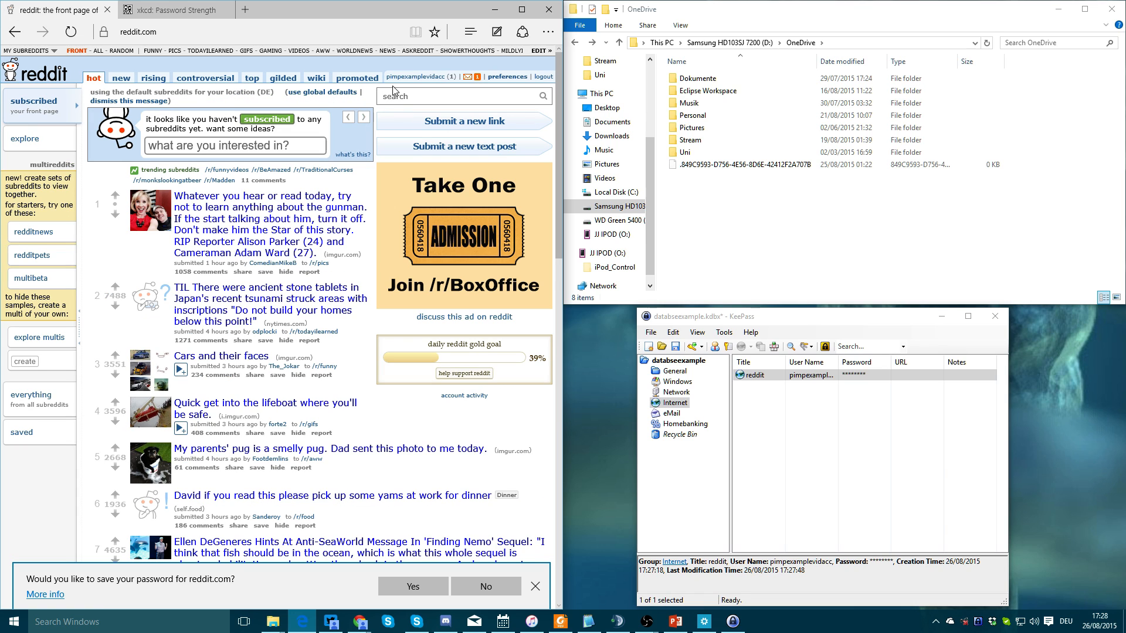
drag(315, 14, 355, 61)
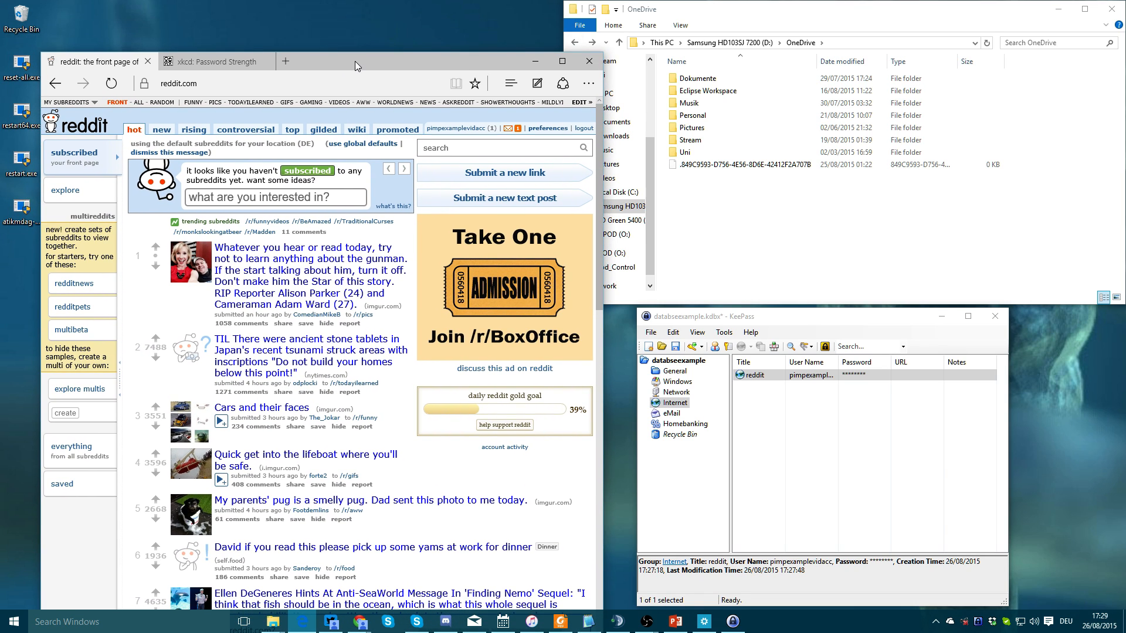
key(super+Left)
click(493, 79)
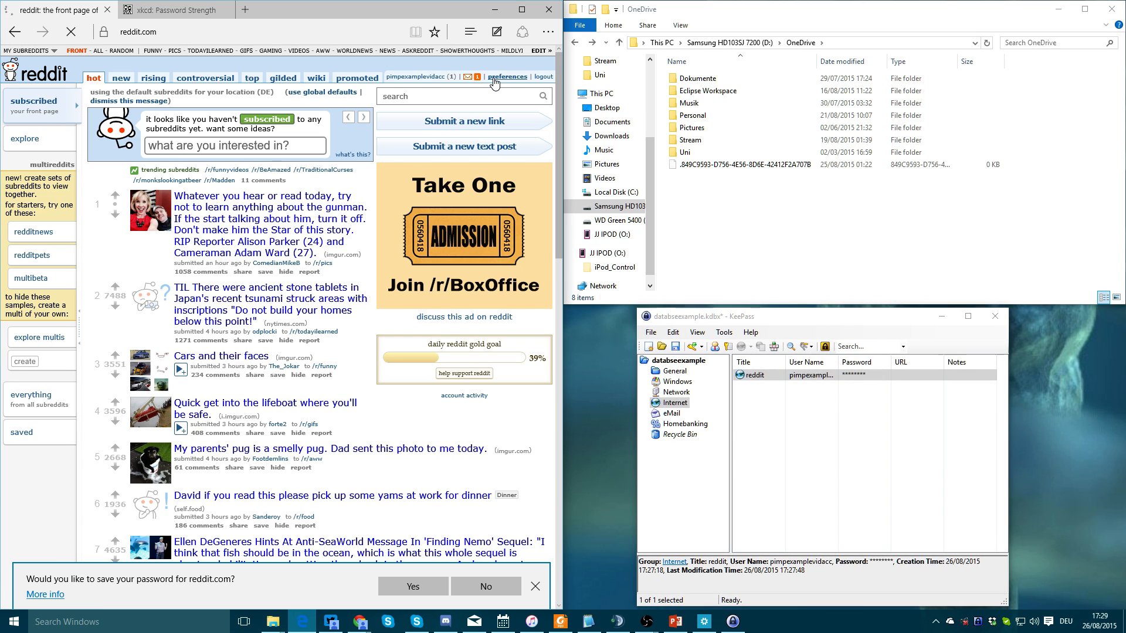
click(374, 78)
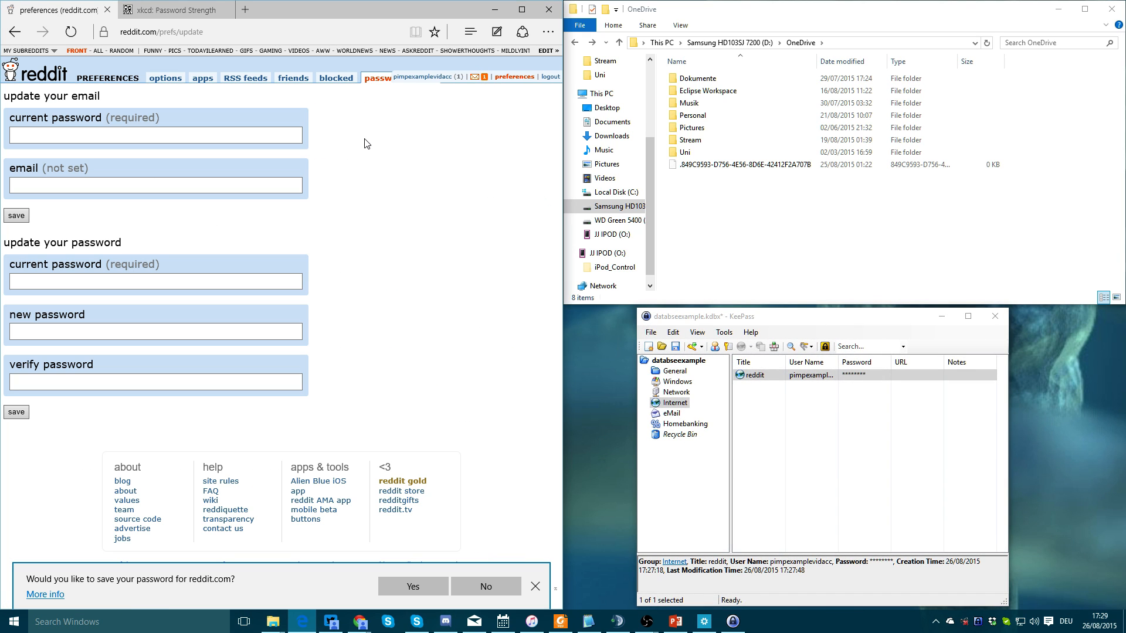
click(821, 377)
double_click(852, 376)
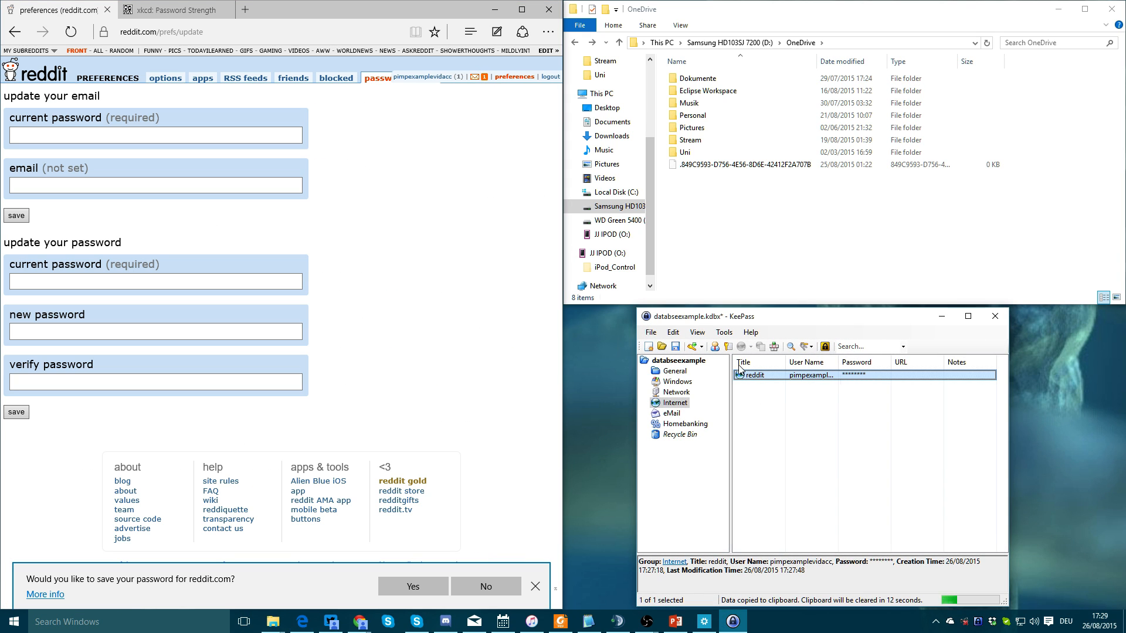
click(120, 286)
key(ctrl+v)
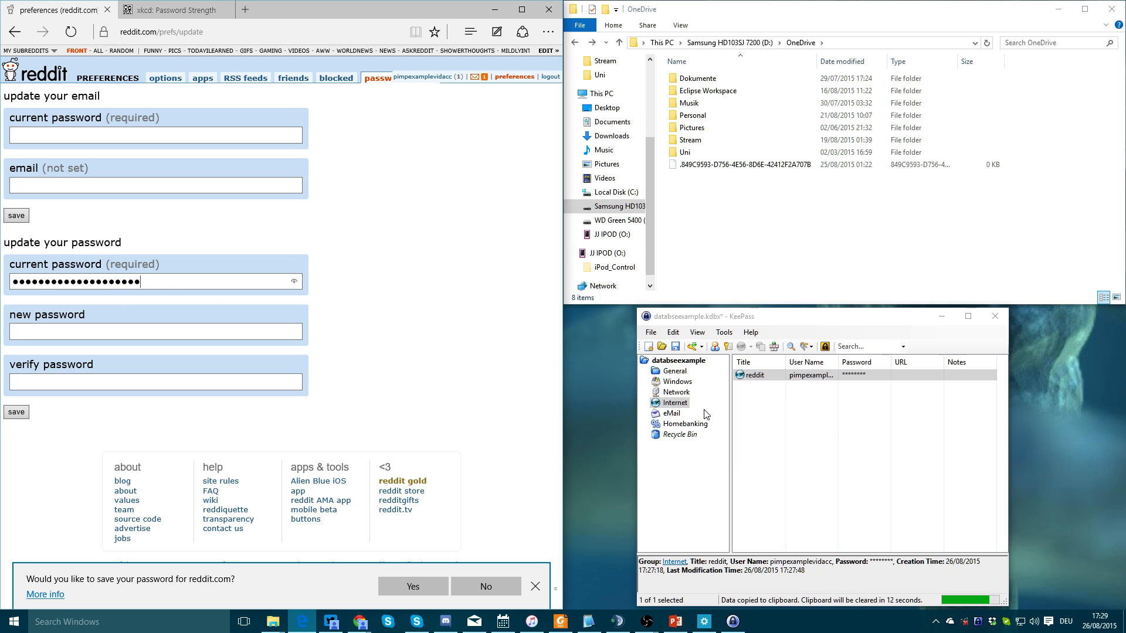
Try the reddit entry's password generator and reveal option, then discard the edits
double_click(756, 375)
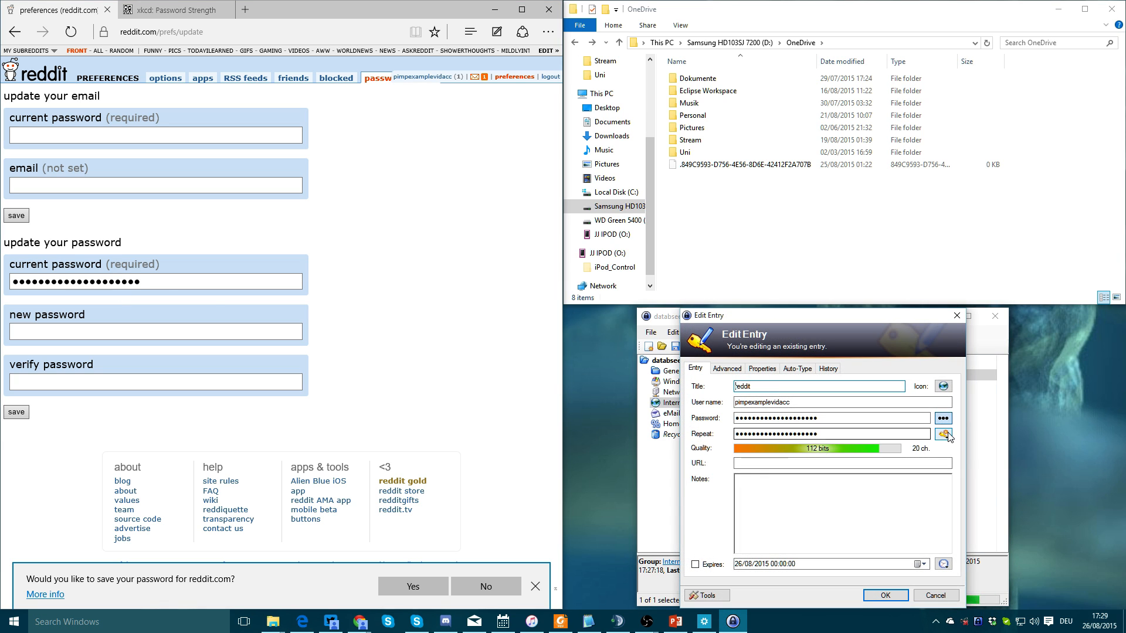
click(943, 433)
click(985, 467)
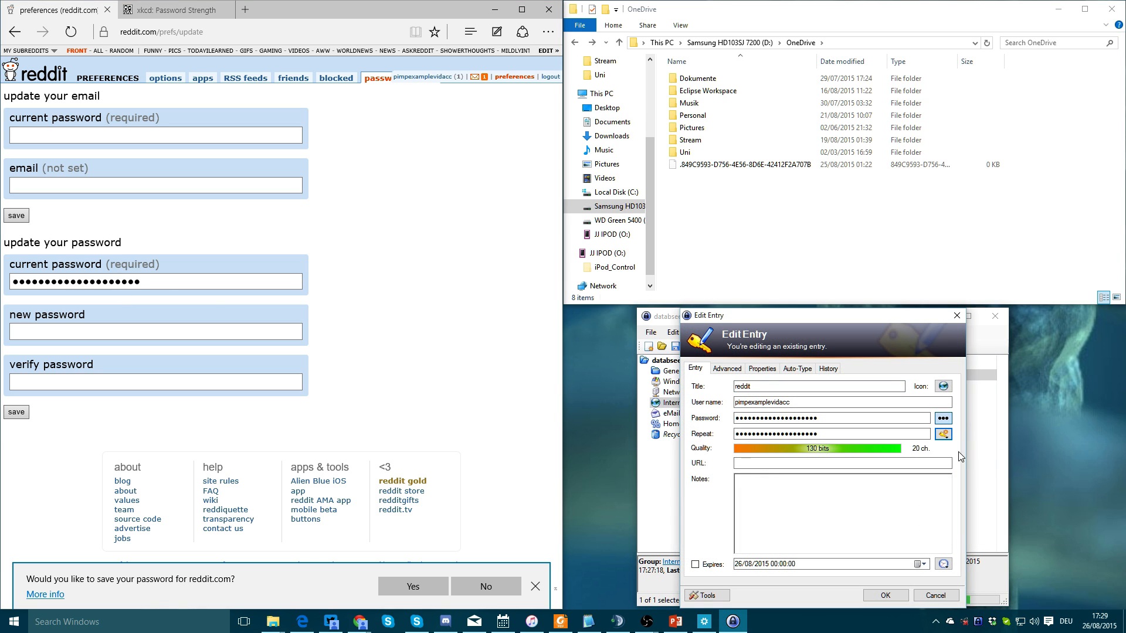
click(942, 418)
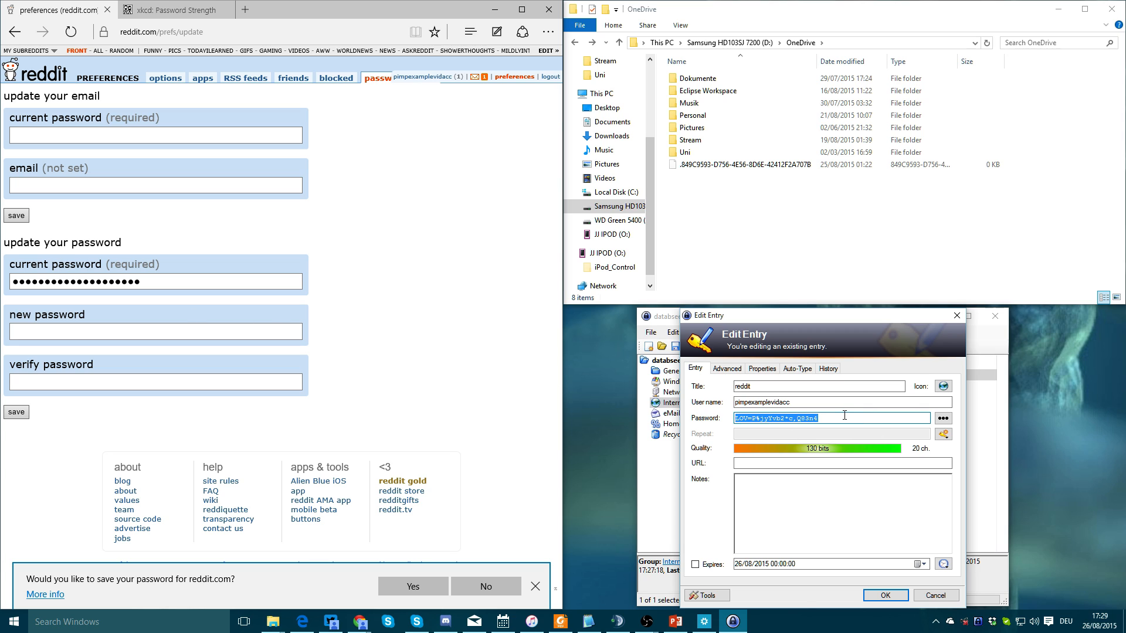
click(819, 420)
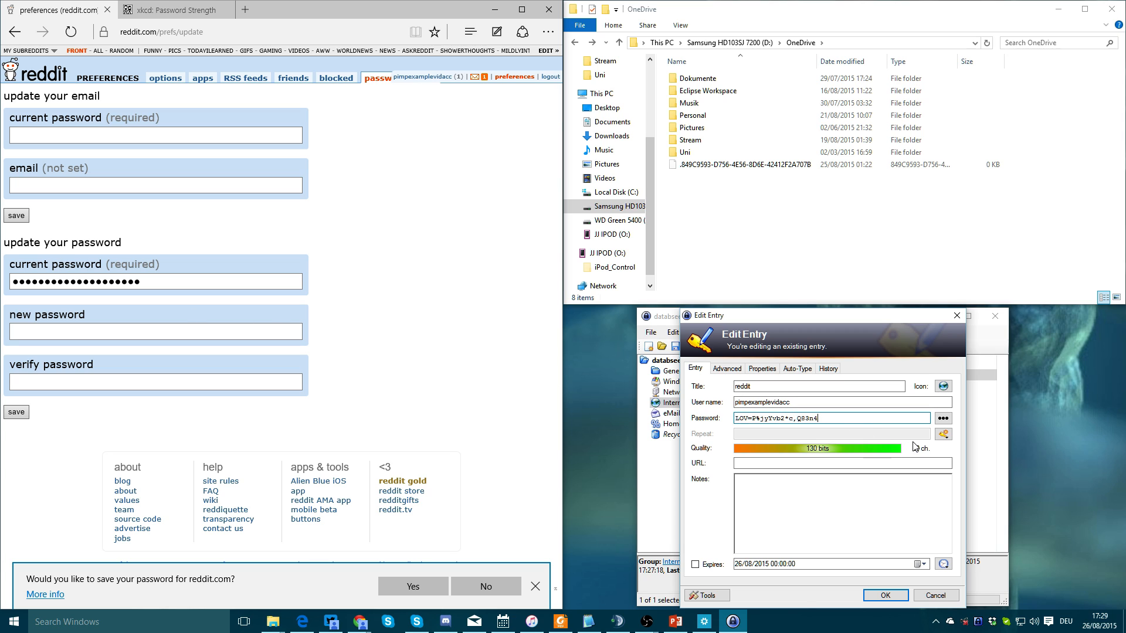
click(945, 436)
click(897, 417)
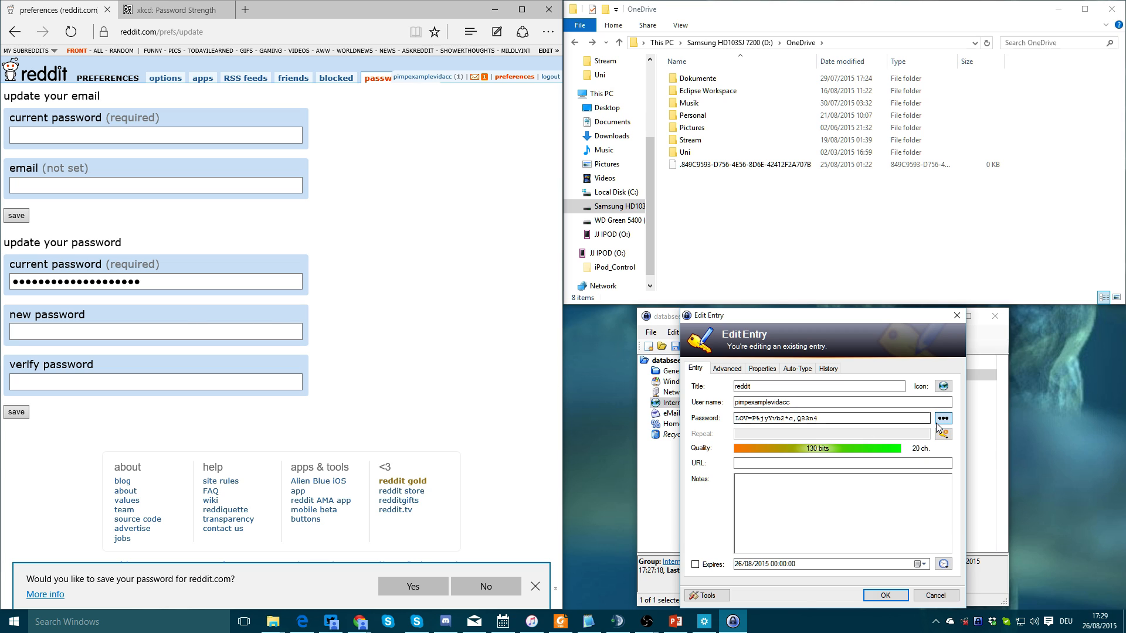
click(937, 421)
click(926, 597)
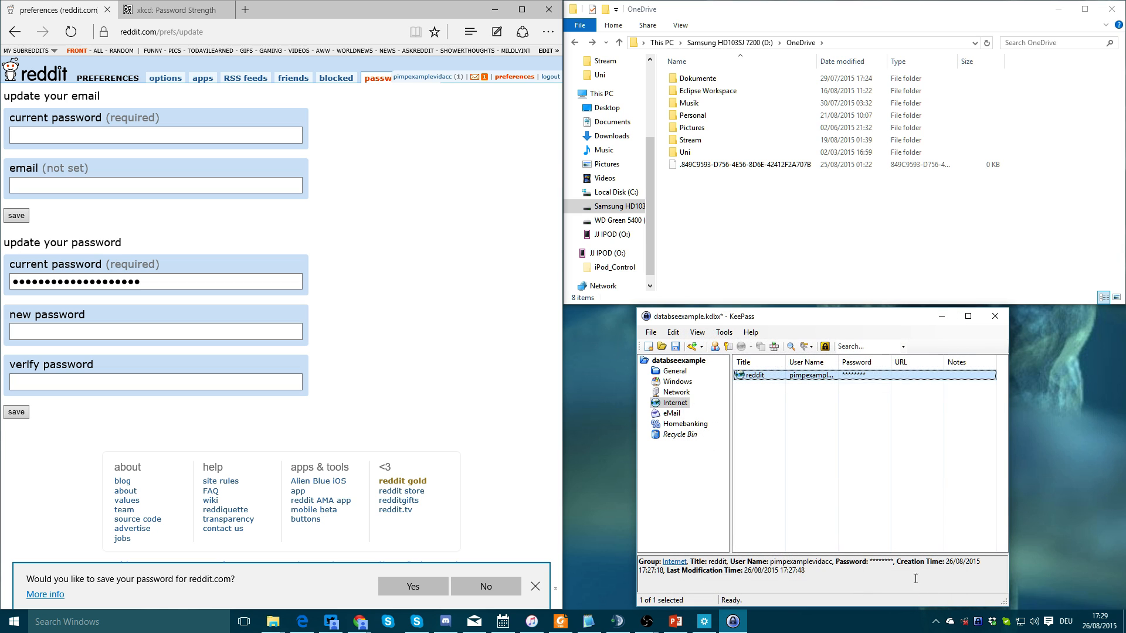
Derive a new password from the old one in the reddit entry and save it
double_click(764, 378)
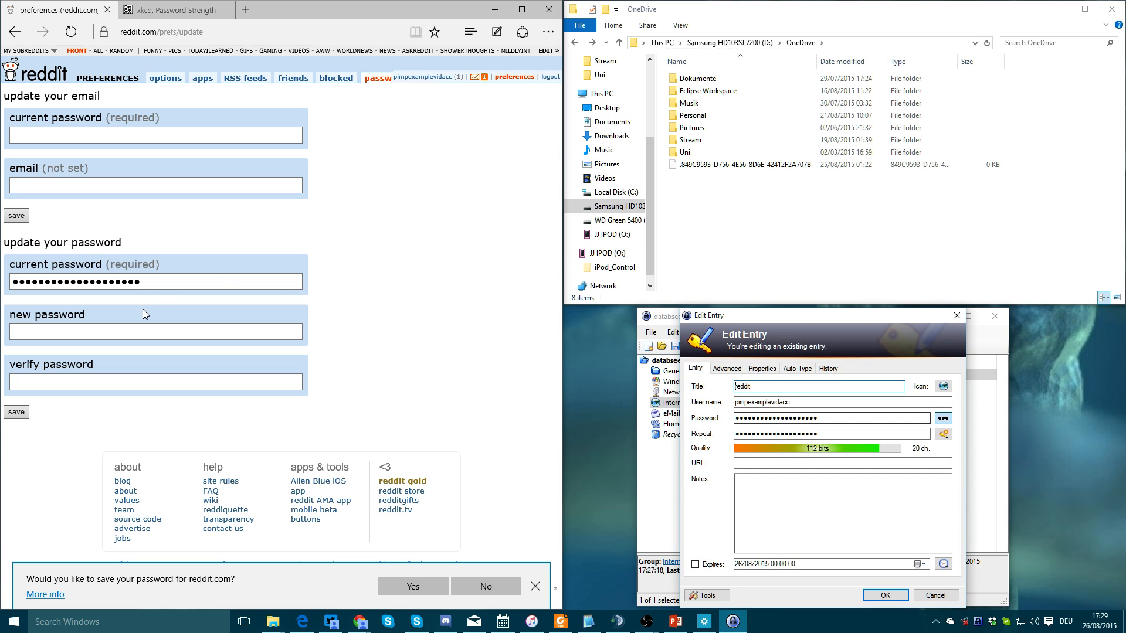
click(942, 434)
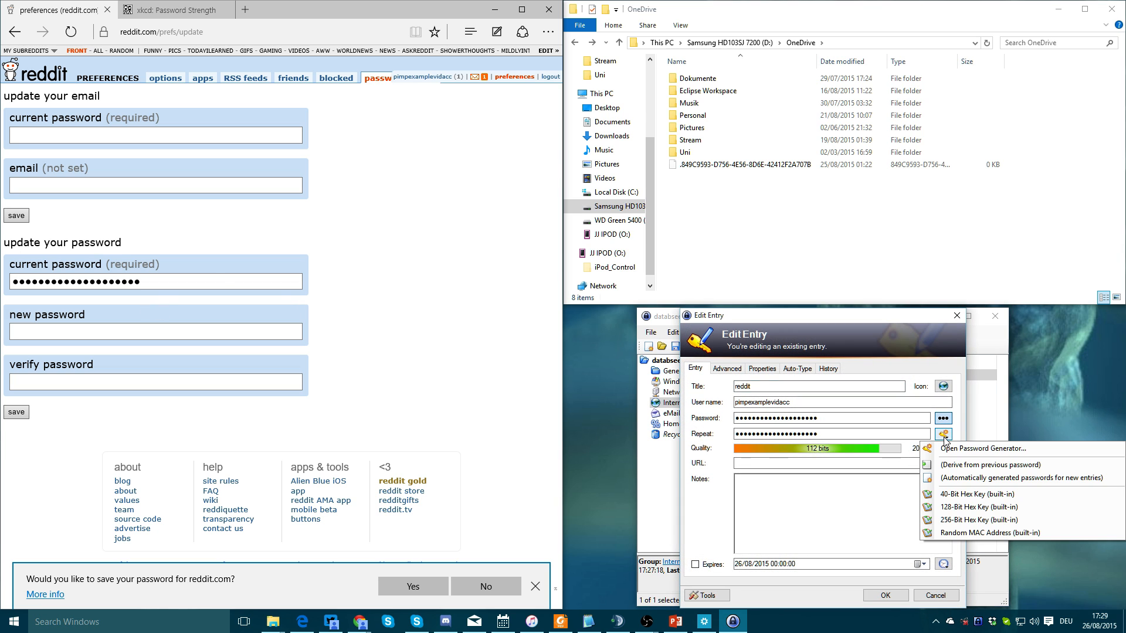
click(960, 464)
click(885, 595)
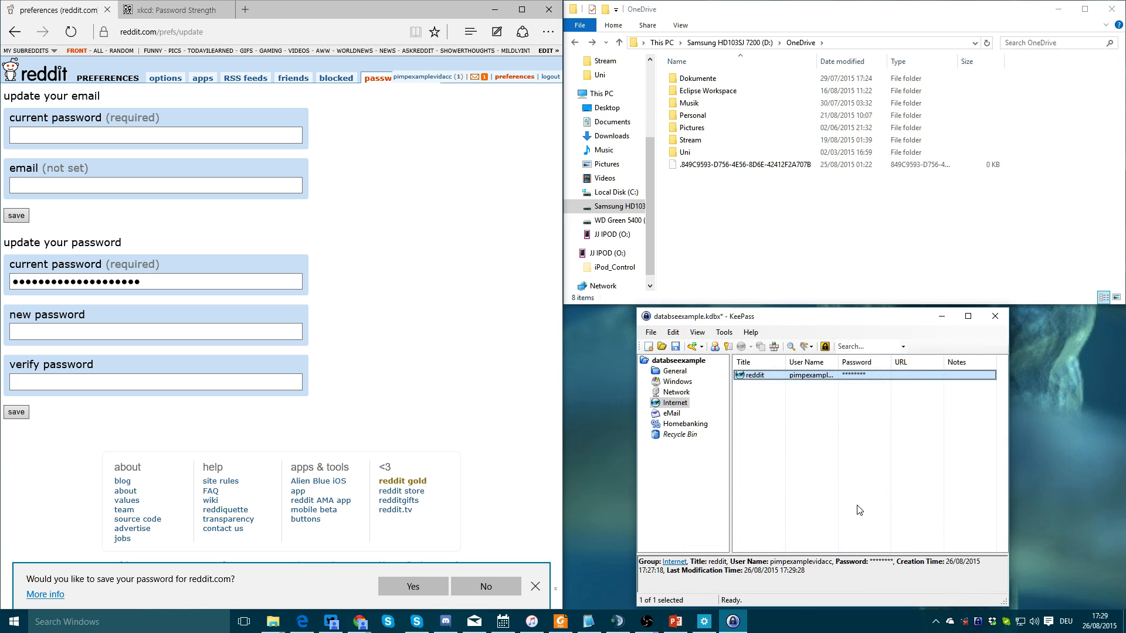
Paste the new password into Reddit's new and verify fields and save the change
double_click(855, 377)
click(98, 332)
key(ctrl+v)
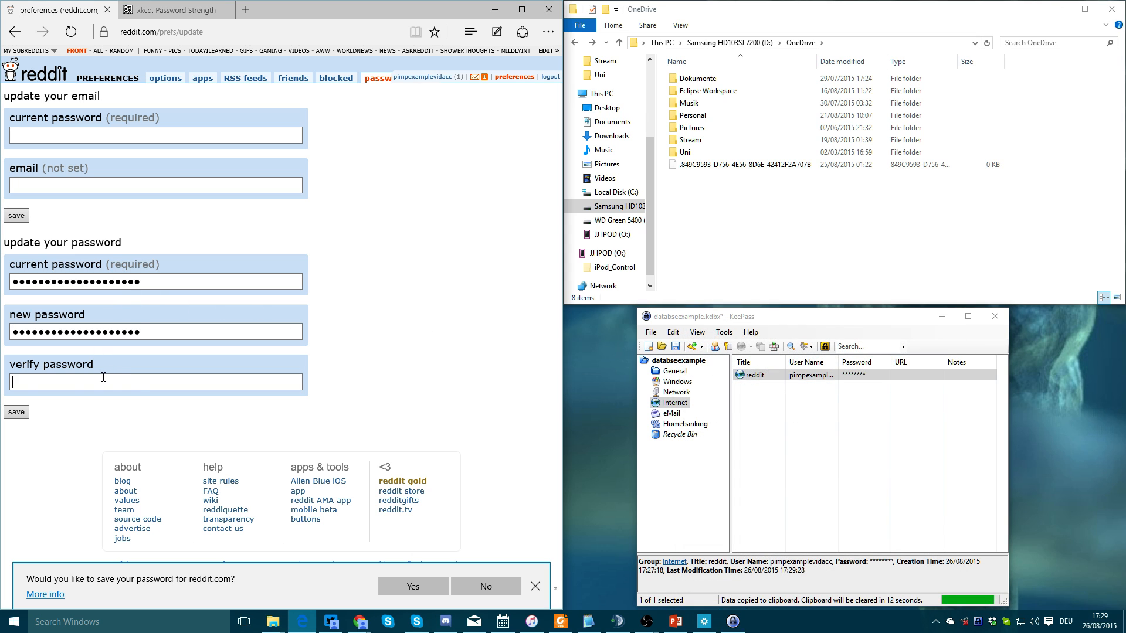
key(ctrl+v)
double_click(854, 377)
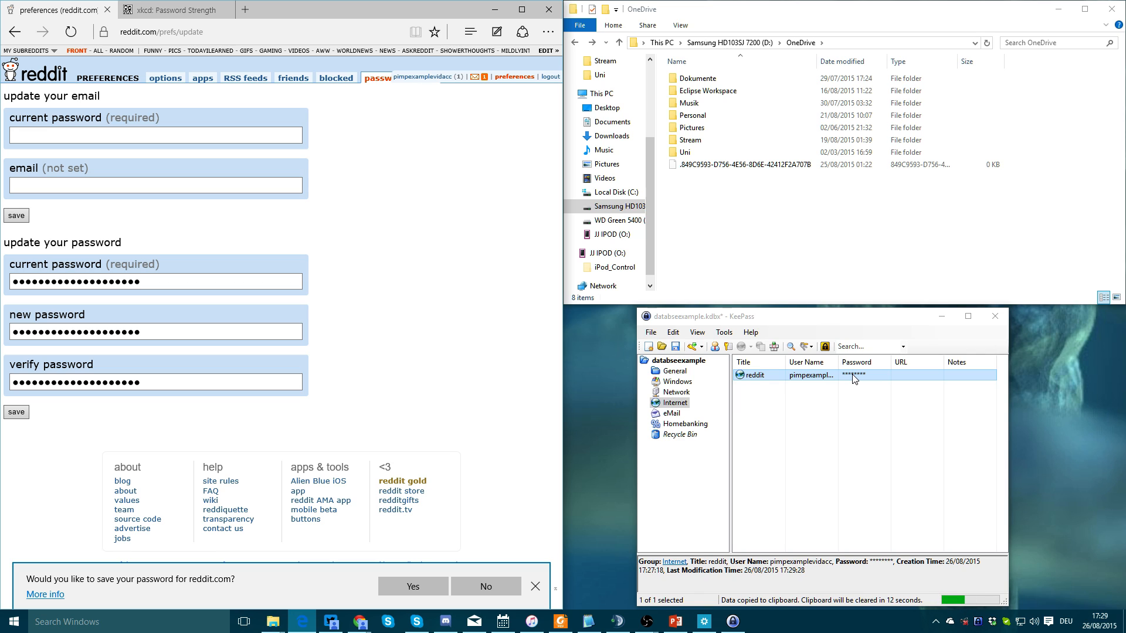
click(22, 414)
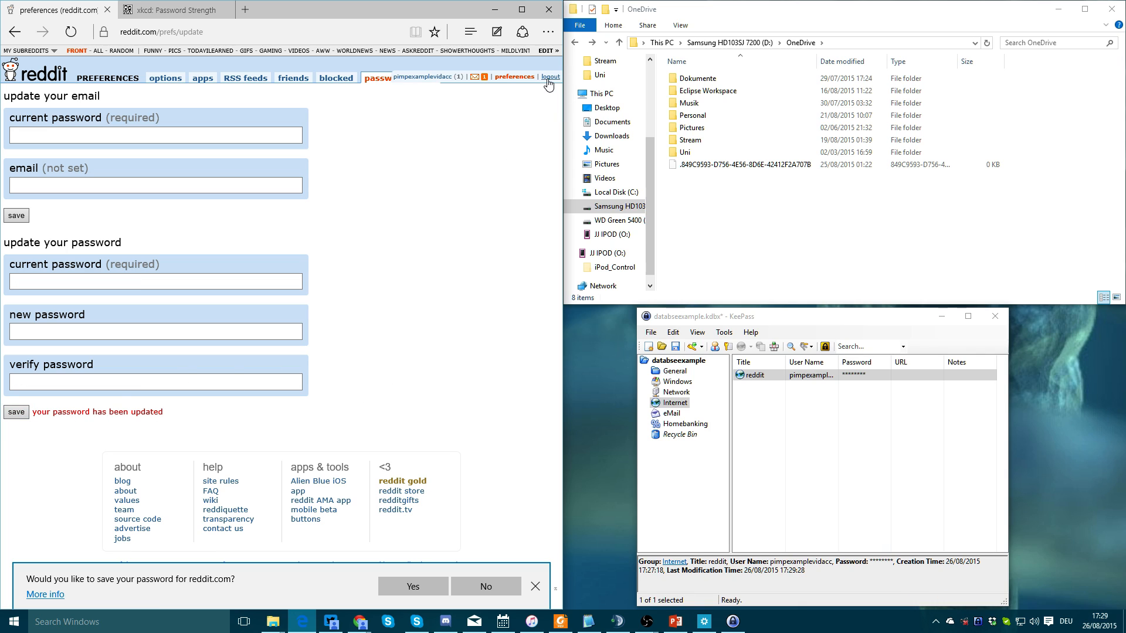
Minimize KeePass and open reddit.com/r/globaloffensive in a new Edge tab
click(941, 317)
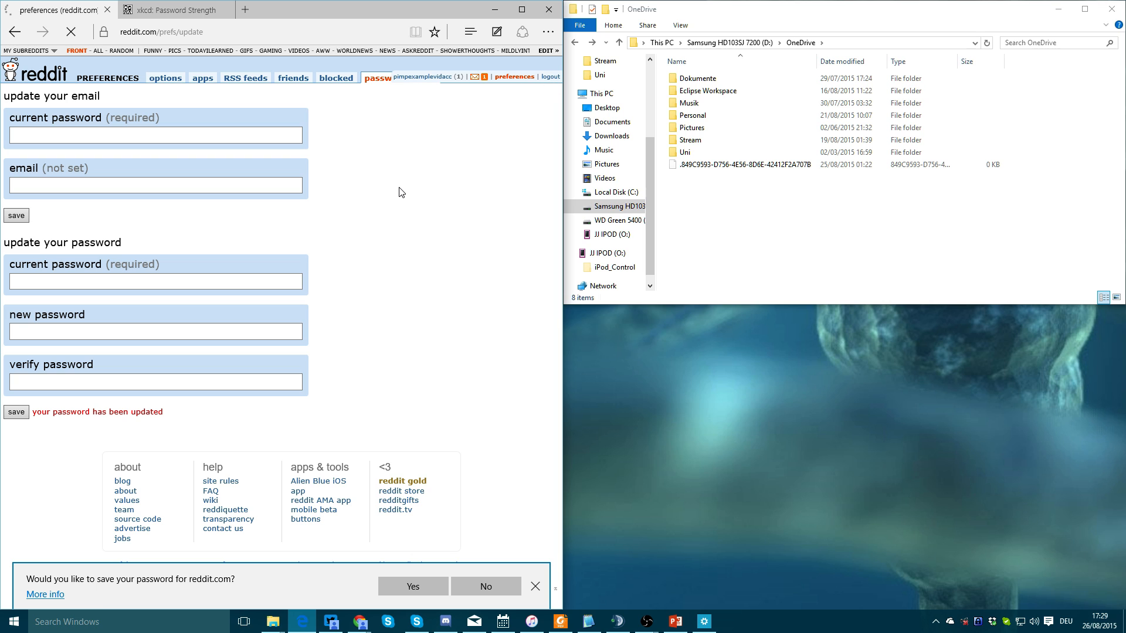
key(ctrl+t)
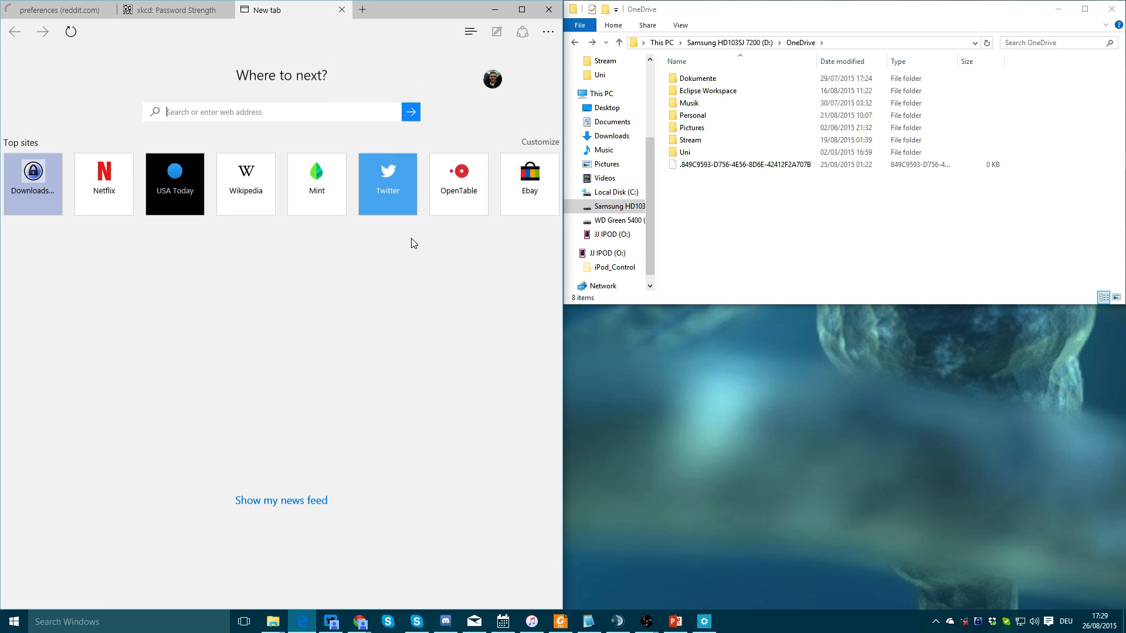
text(reddit.)
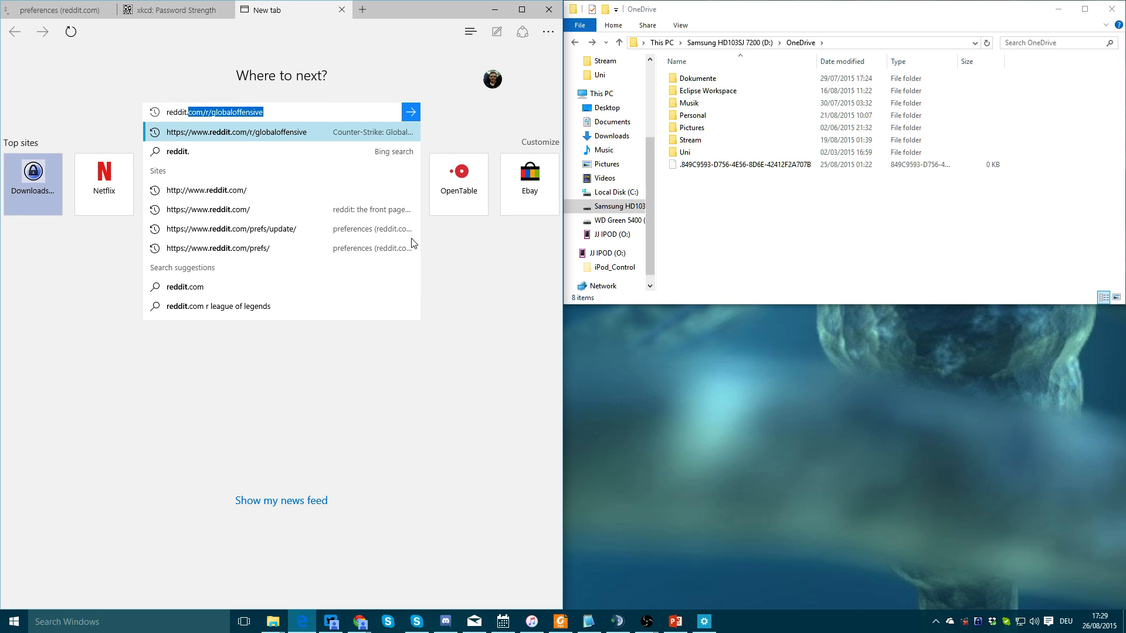
key(Return)
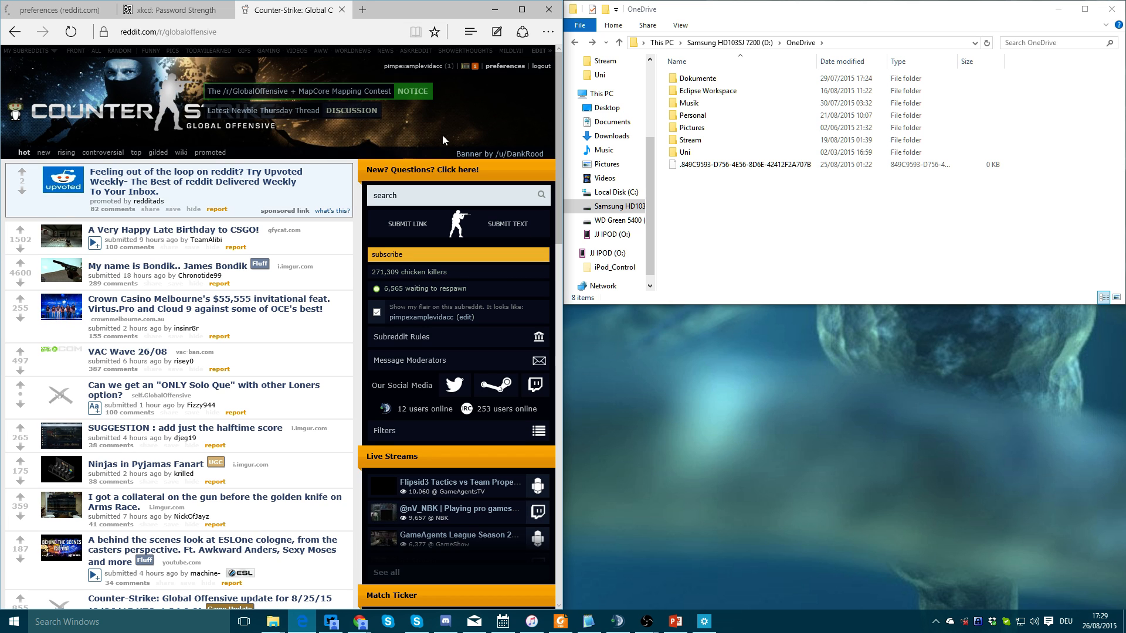
click(541, 66)
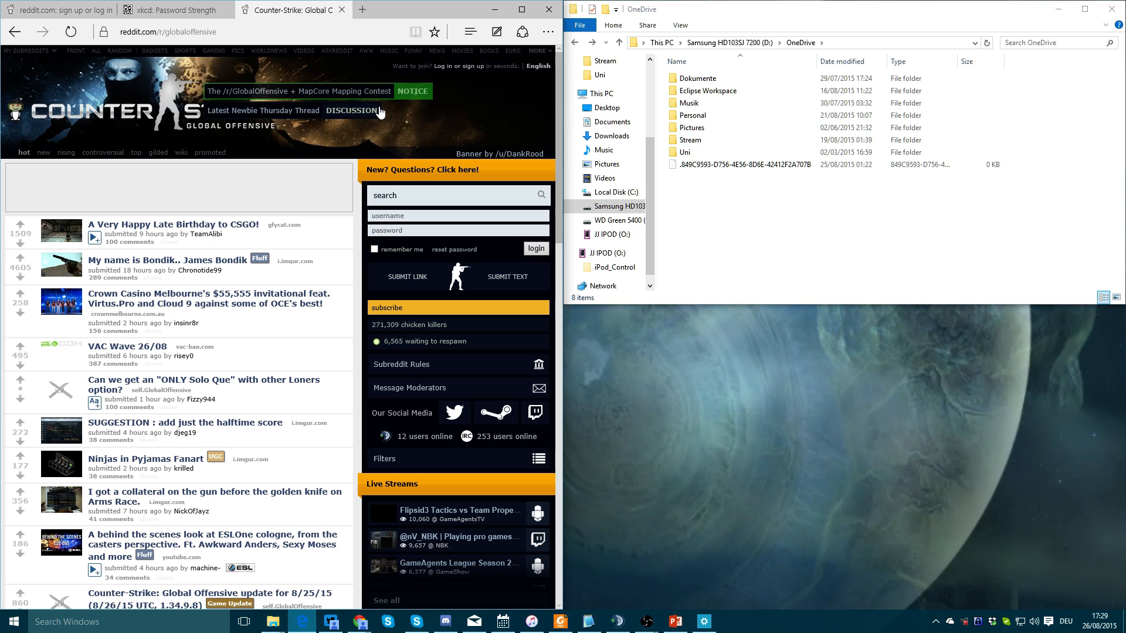
click(80, 9)
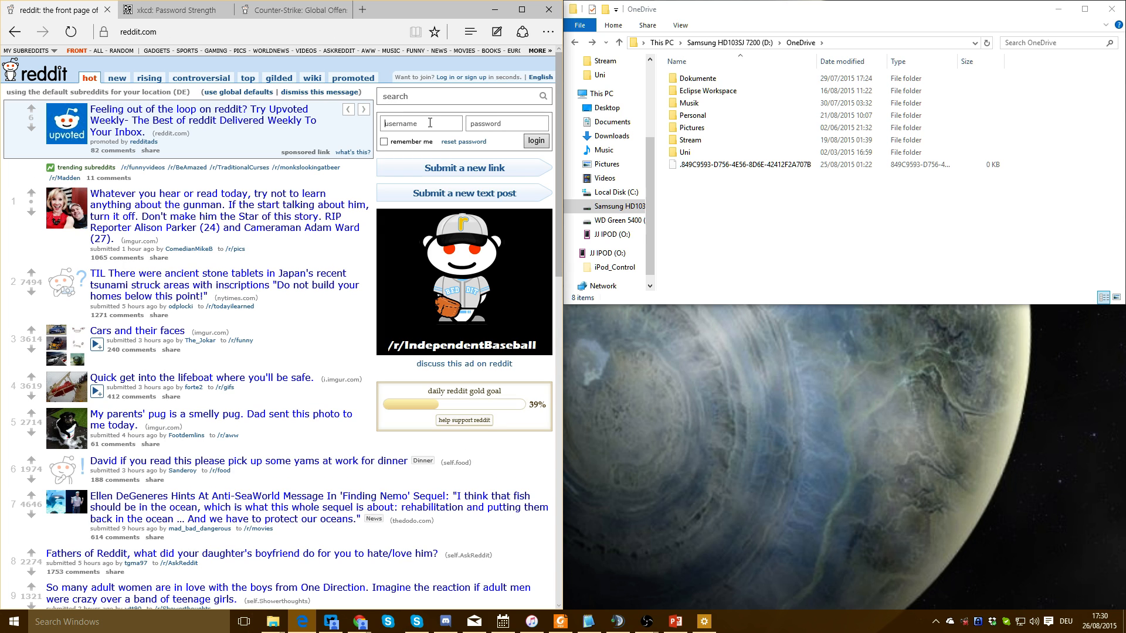
text(pimpexamplevidacc)
key(Tab)
text(•••••••••••••••••)
click(528, 139)
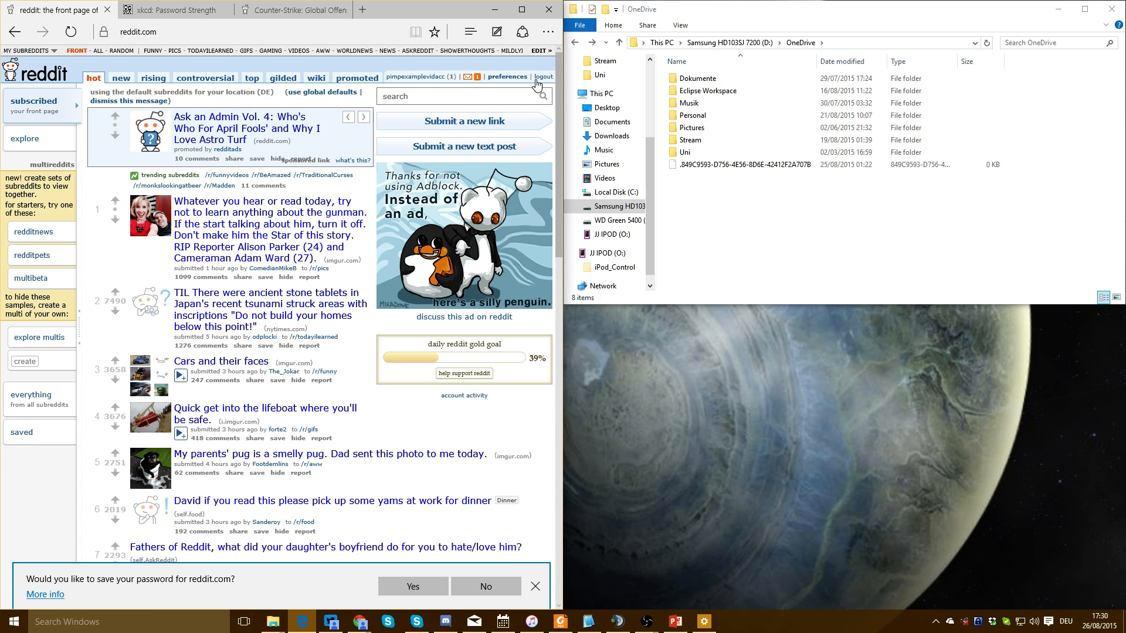
click(536, 80)
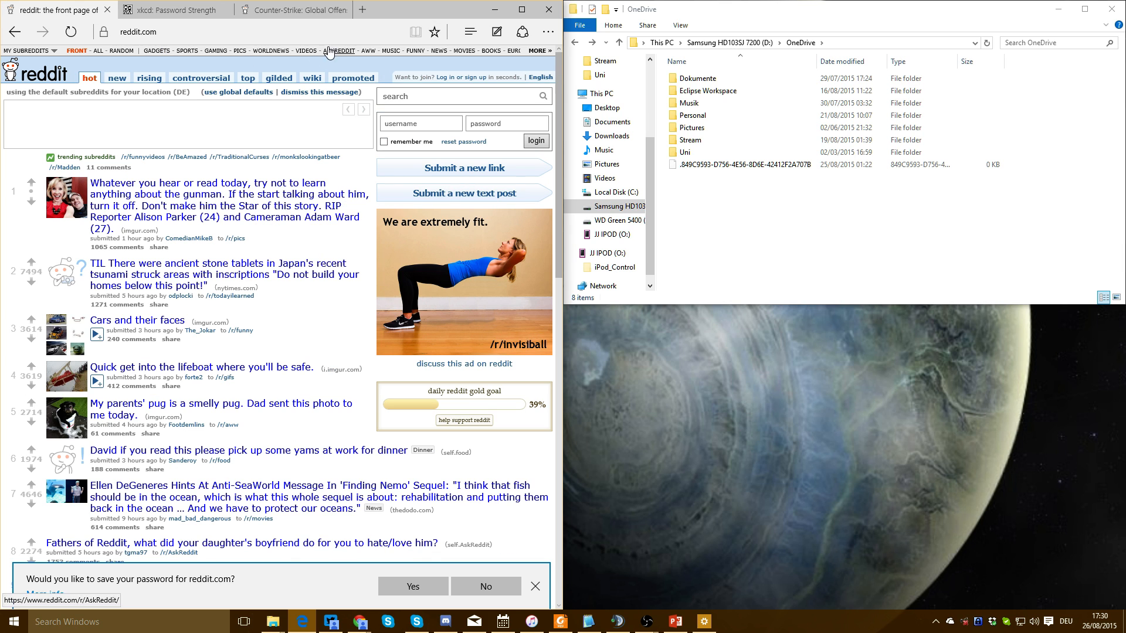
click(279, 10)
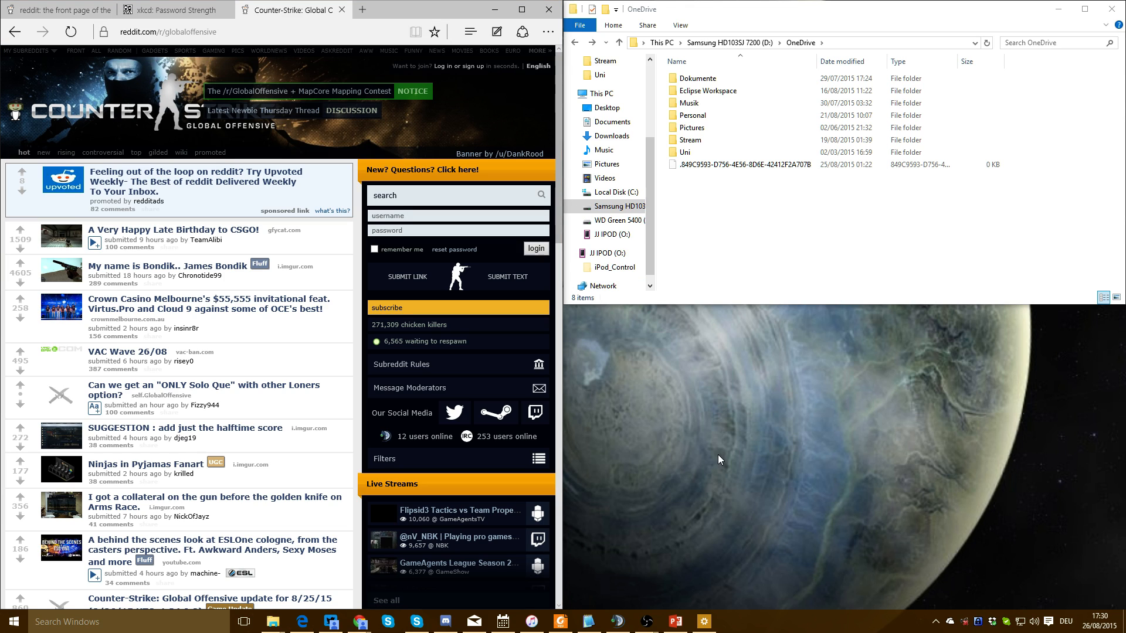
click(410, 215)
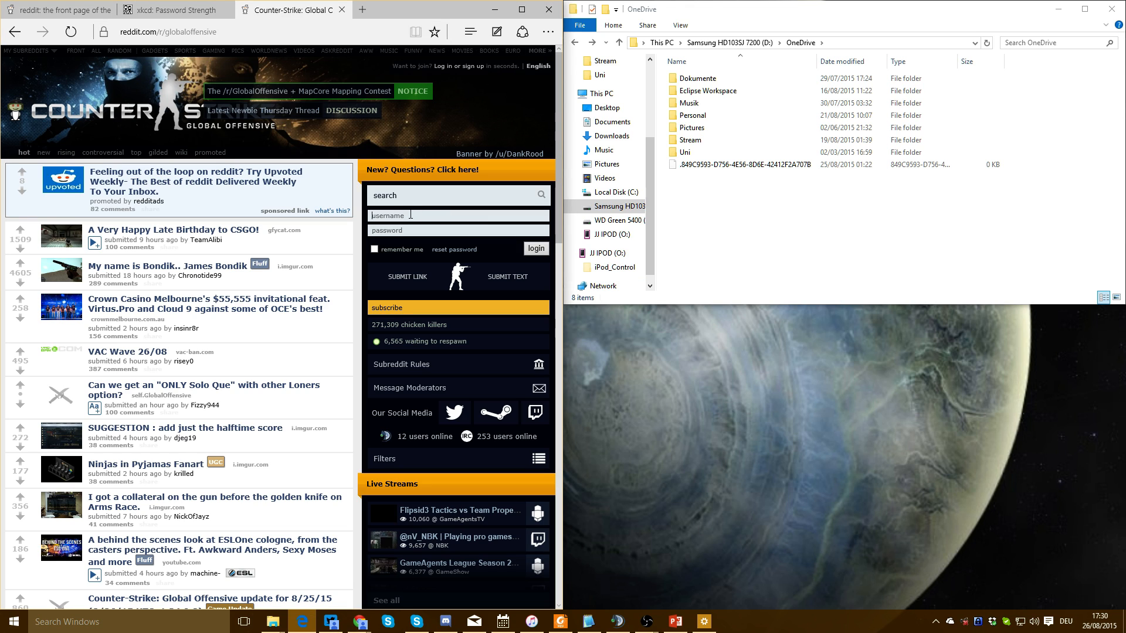
Add the Counter-Strike: Global Offensive Edge window as a reddit auto-type target and test it
click(978, 623)
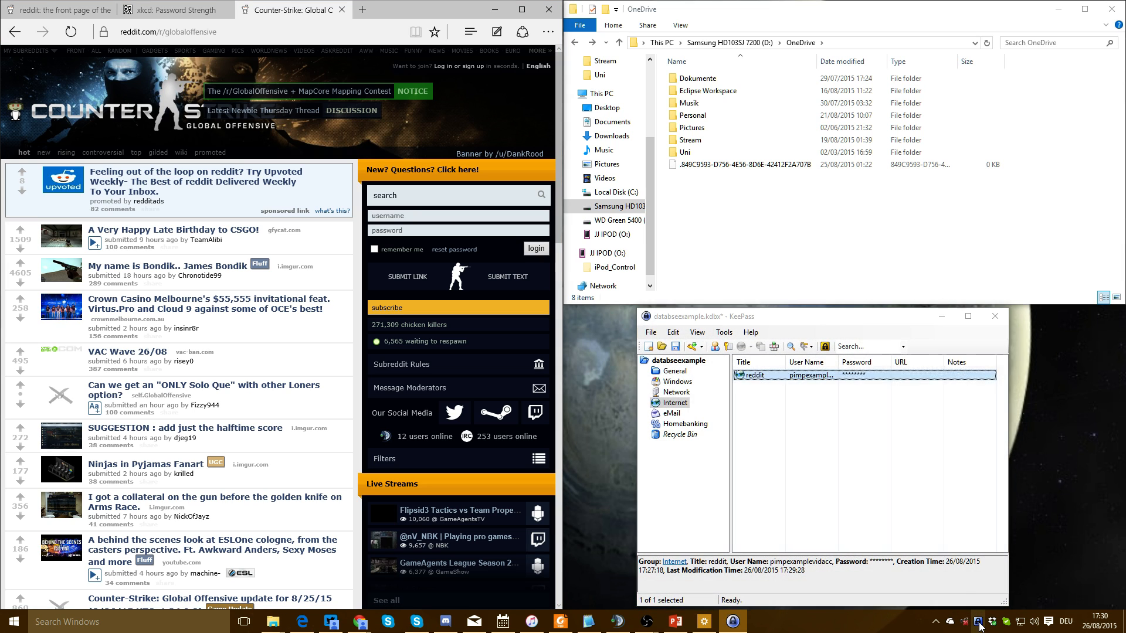
double_click(757, 375)
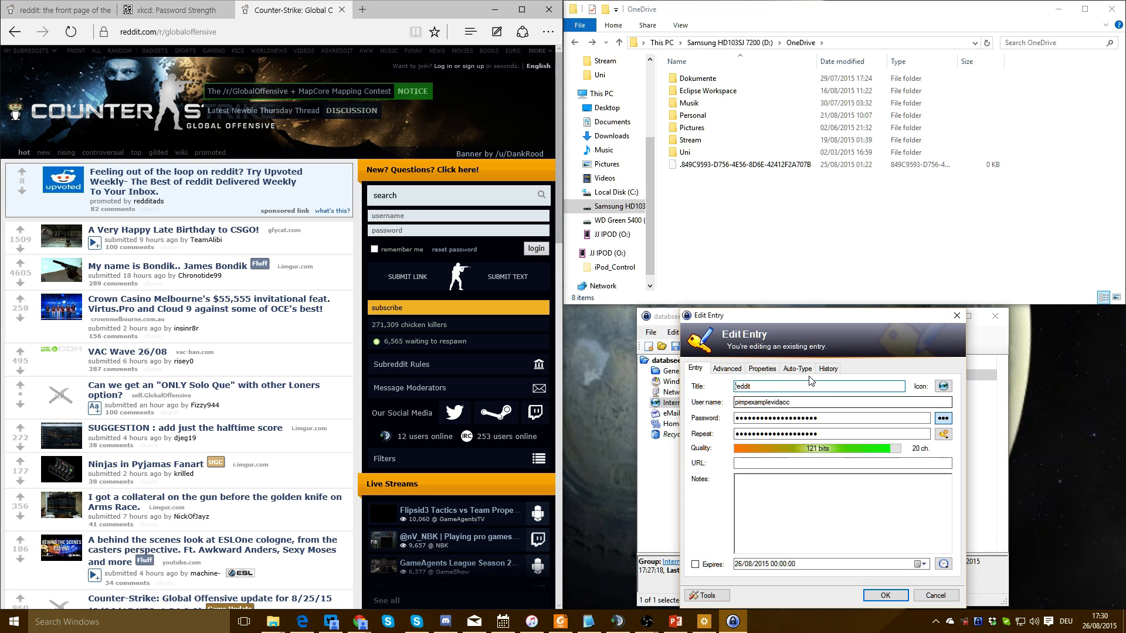
click(799, 369)
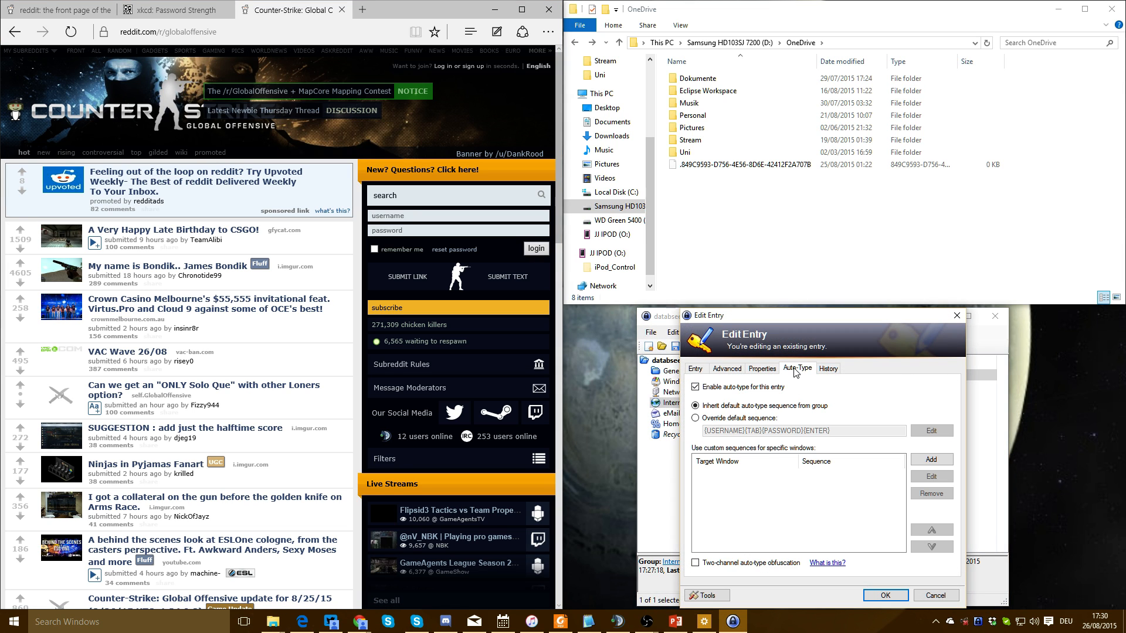
click(931, 459)
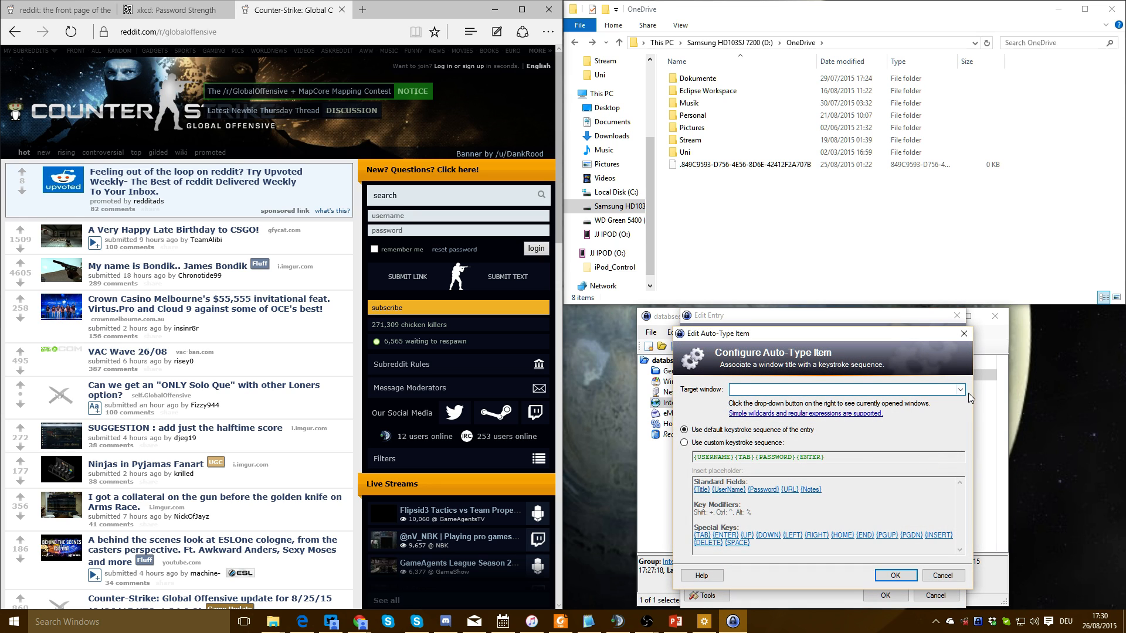
click(960, 390)
click(944, 412)
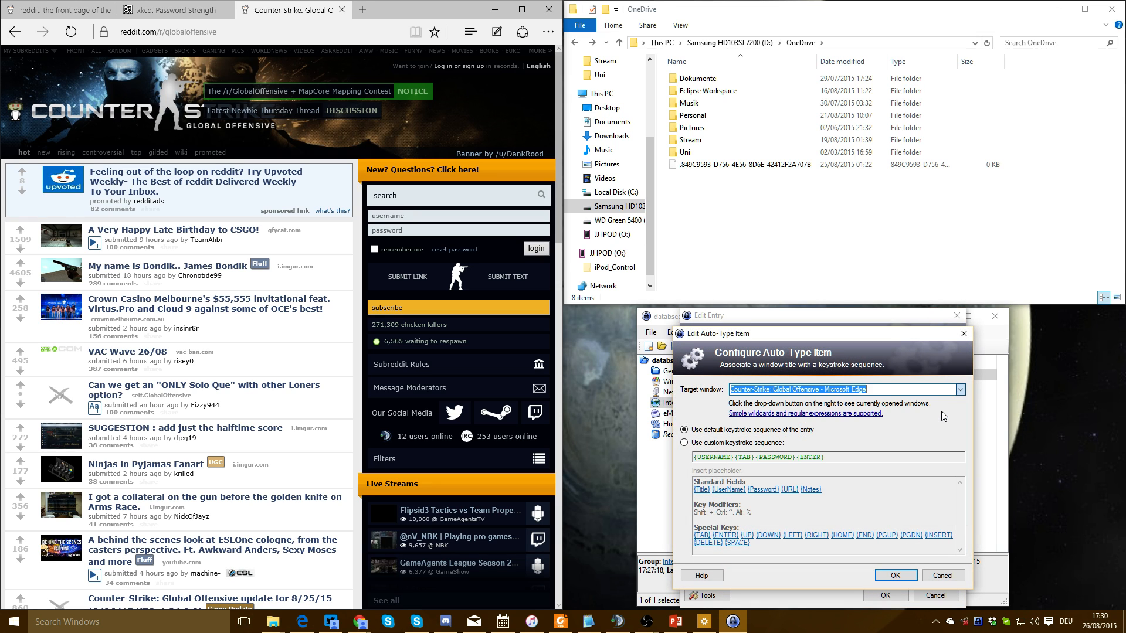
click(892, 575)
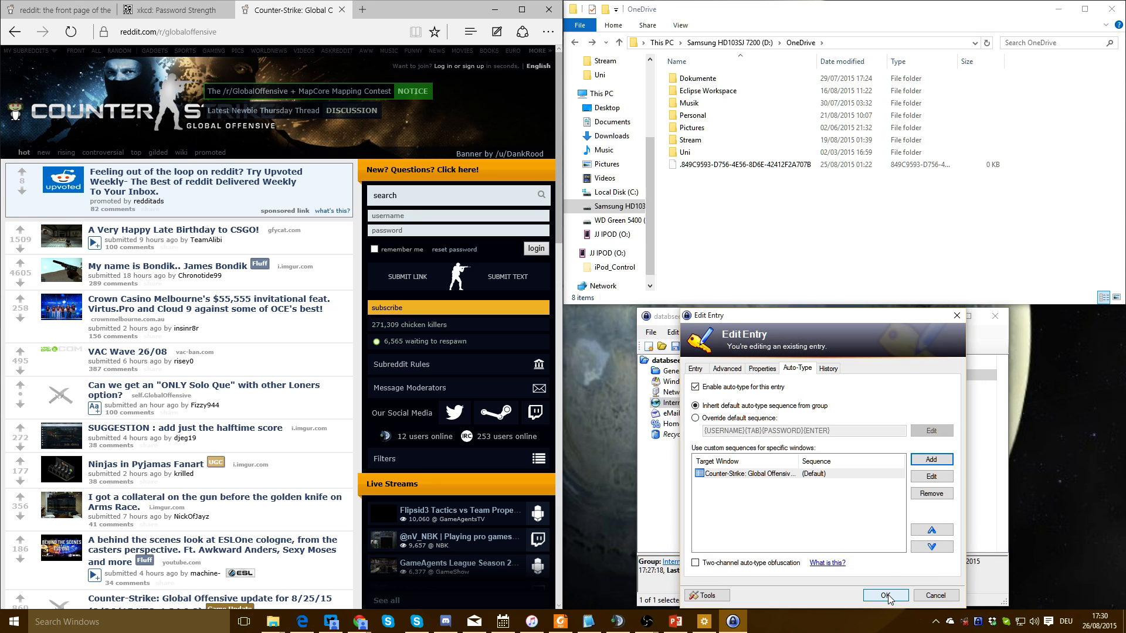
click(885, 595)
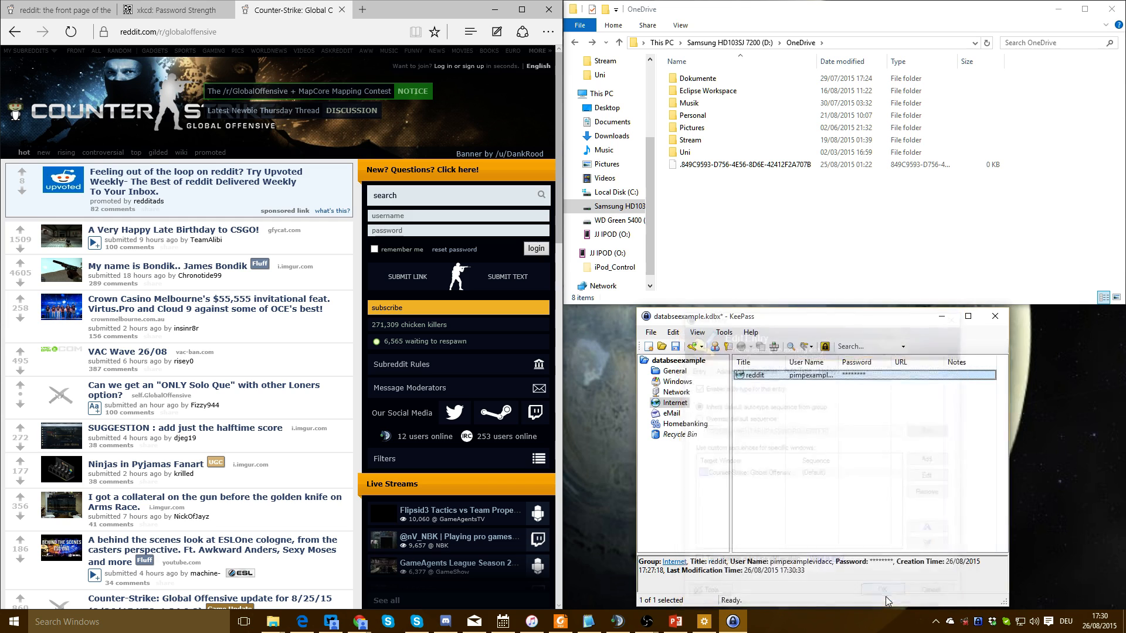
click(431, 216)
key(ctrl+alt+a)
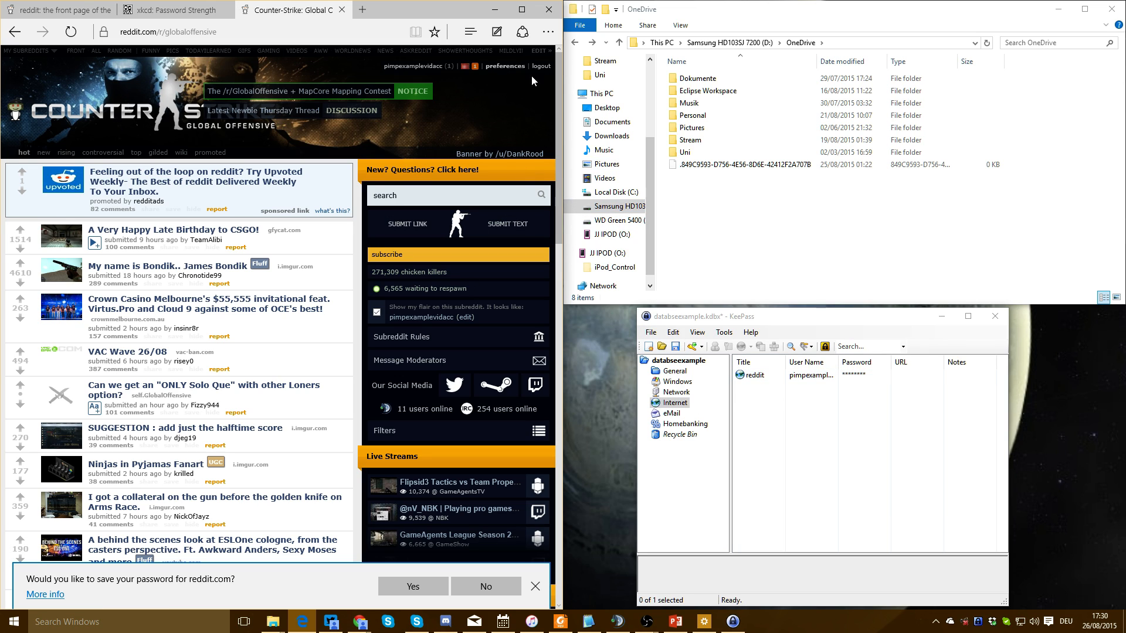
Enable two-channel auto-type obfuscation on the reddit entry and save it
double_click(751, 375)
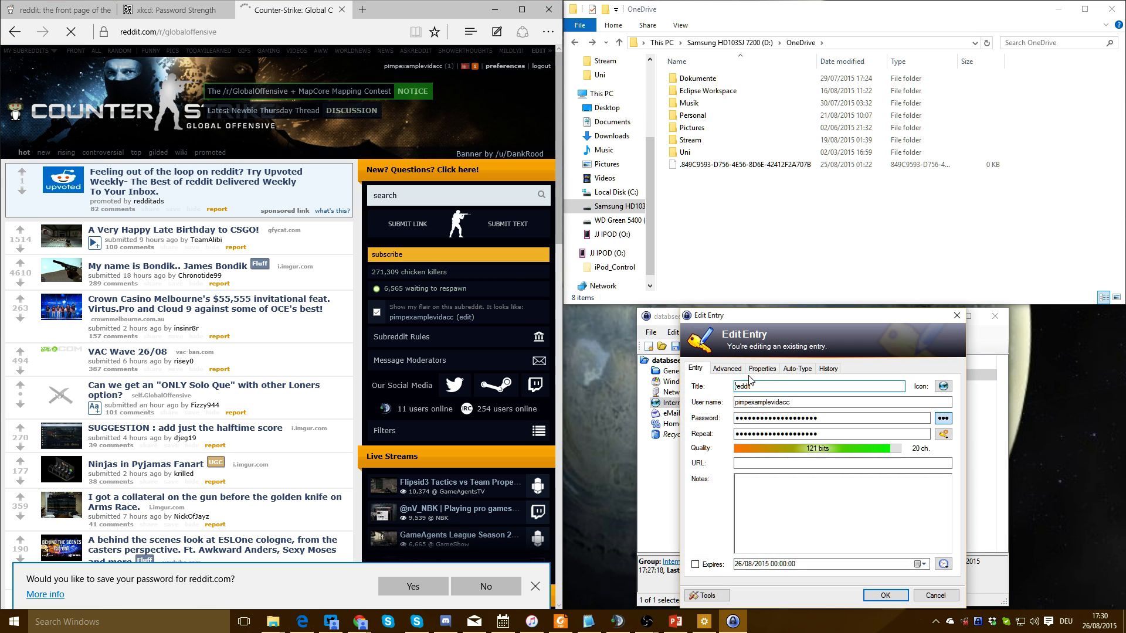
click(797, 370)
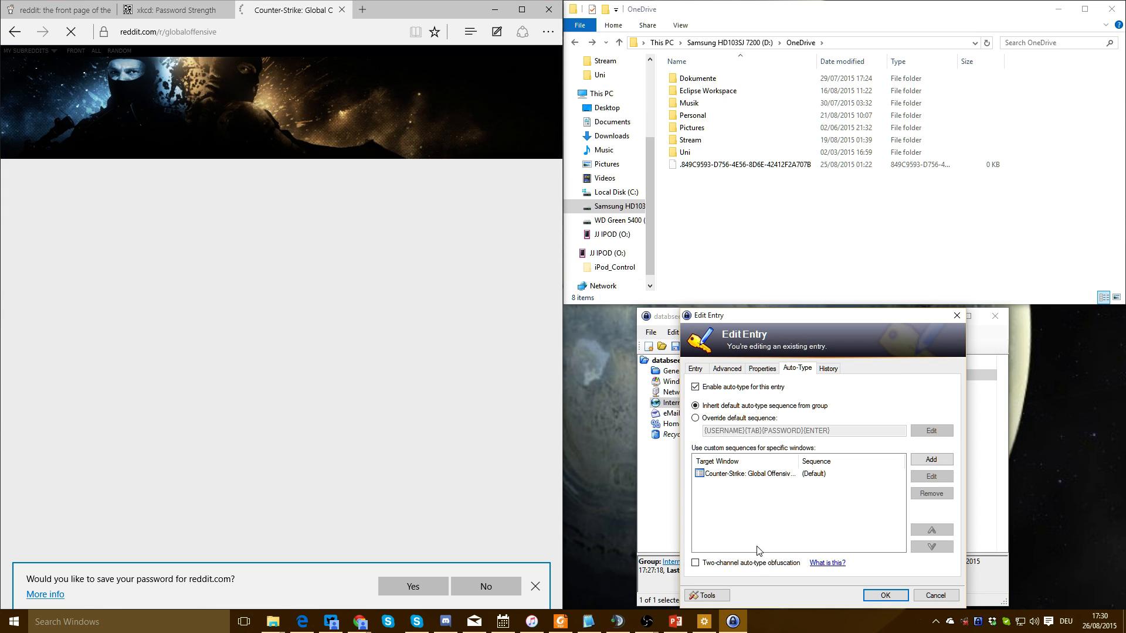
click(719, 567)
click(652, 355)
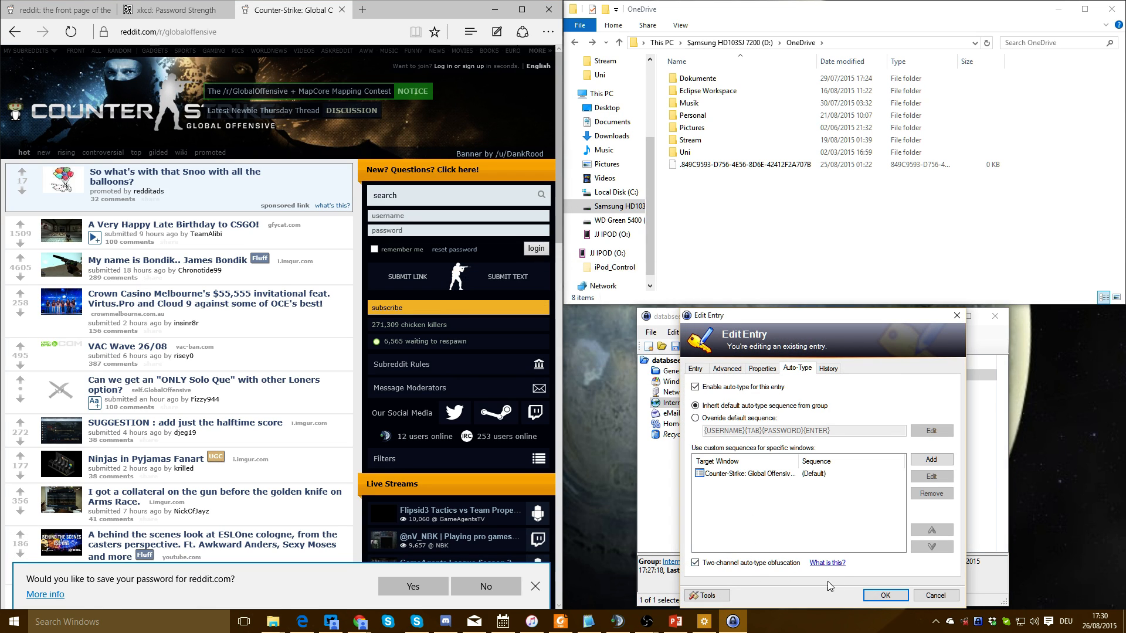
click(885, 595)
Auto-type the reddit credentials into the r/globaloffensive login form, then return to KeePass
click(405, 216)
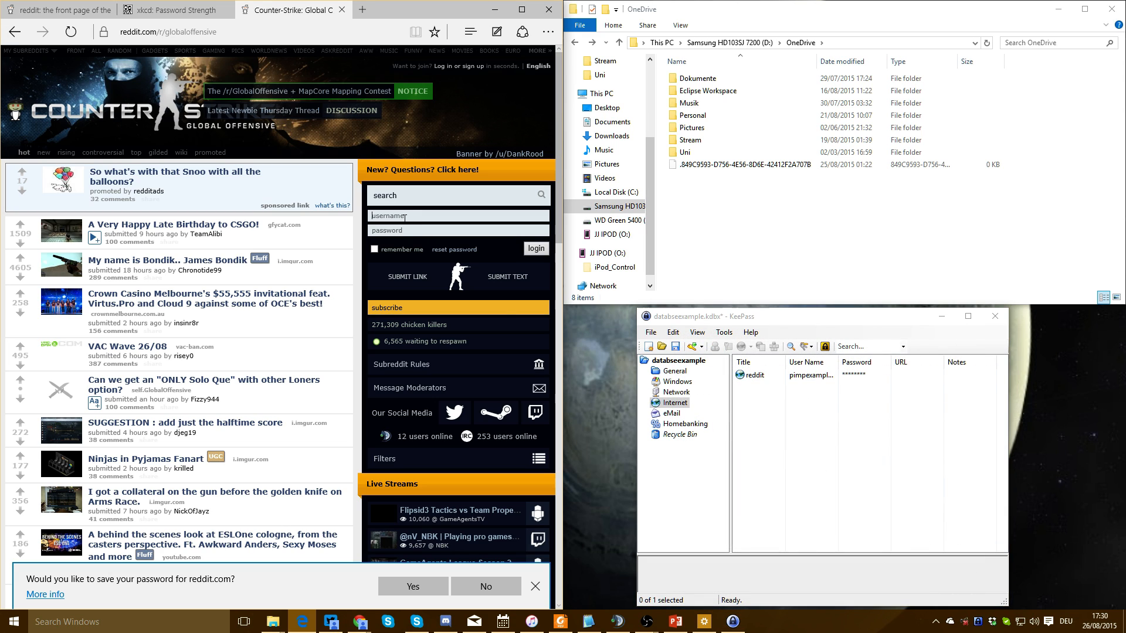
key(ctrl+alt+a)
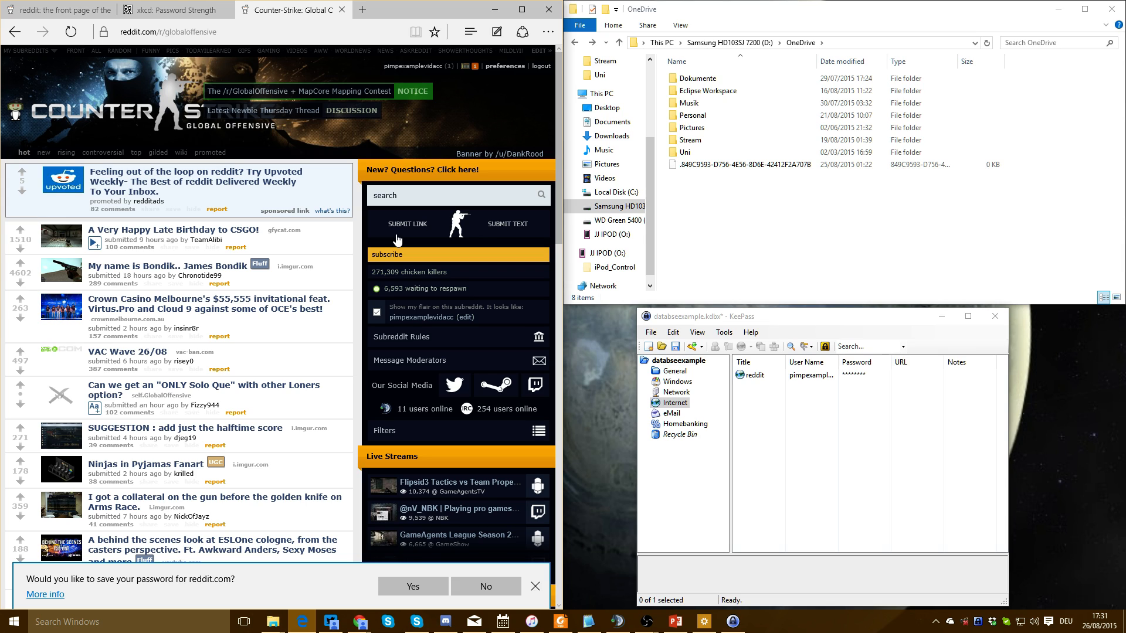
click(945, 472)
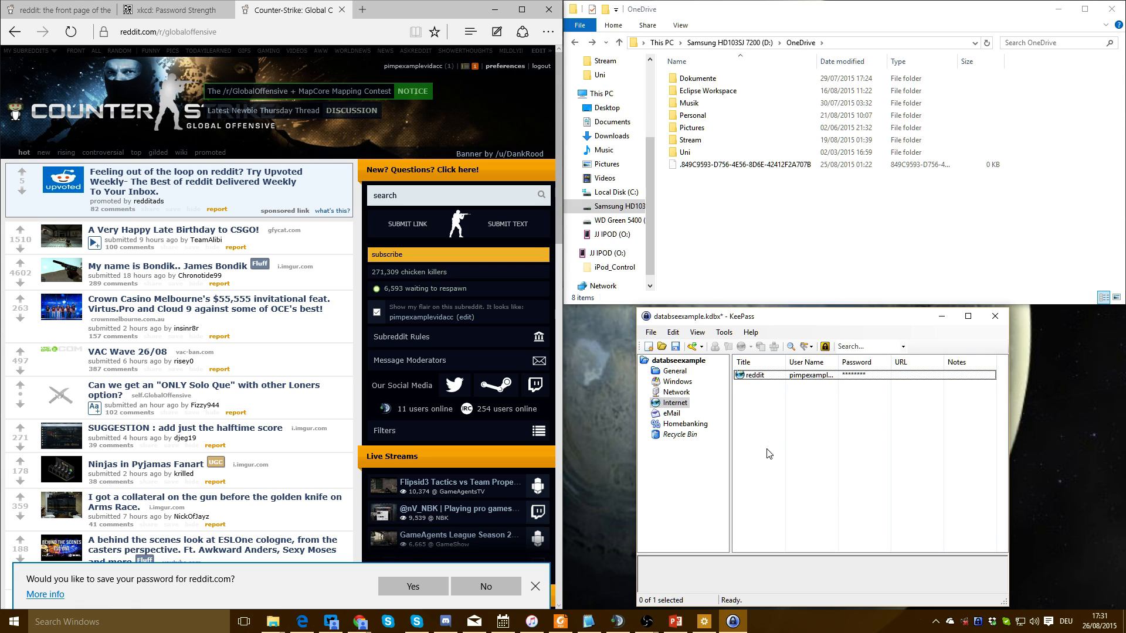
Add a steam entry with a user name and the generated password
key(ctrl+i)
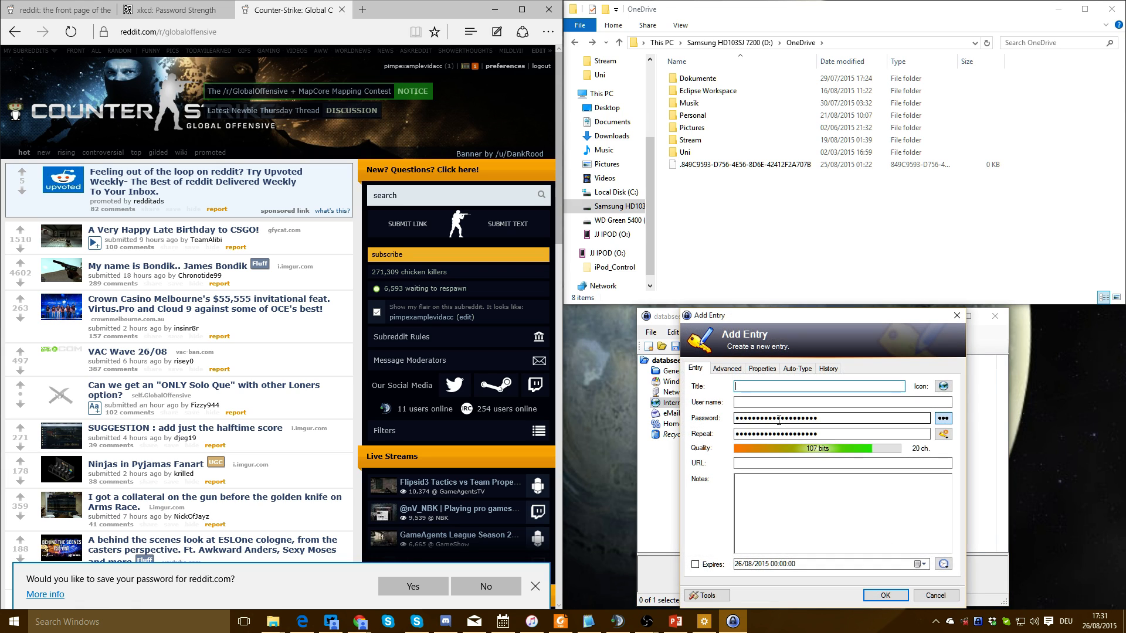
text(steam)
key(Tab)
text(P)
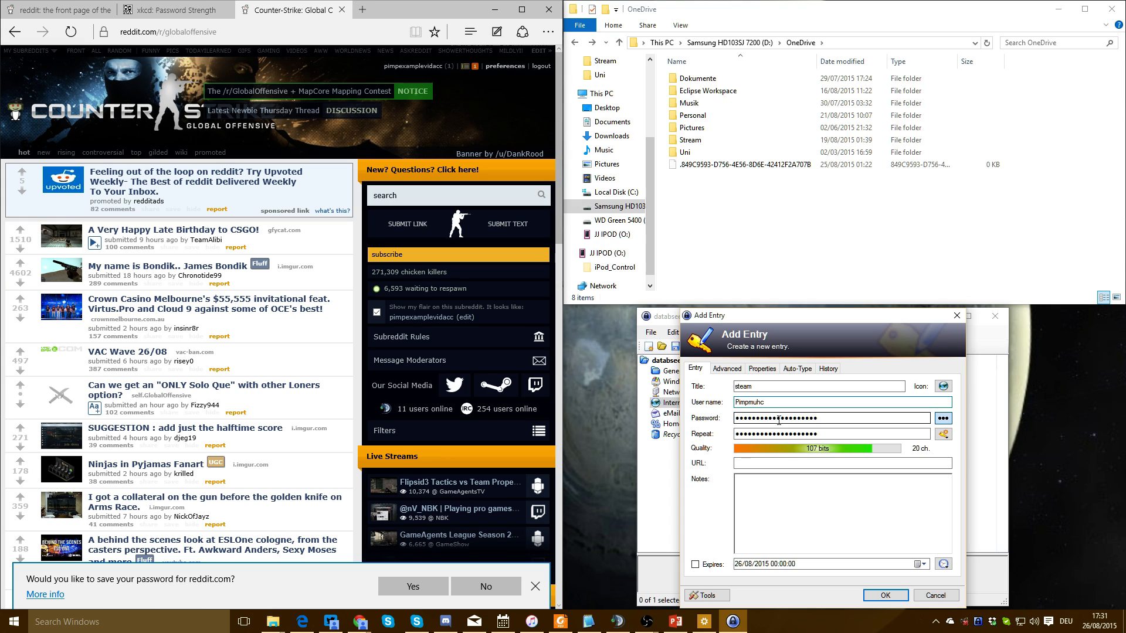
key(Tab)
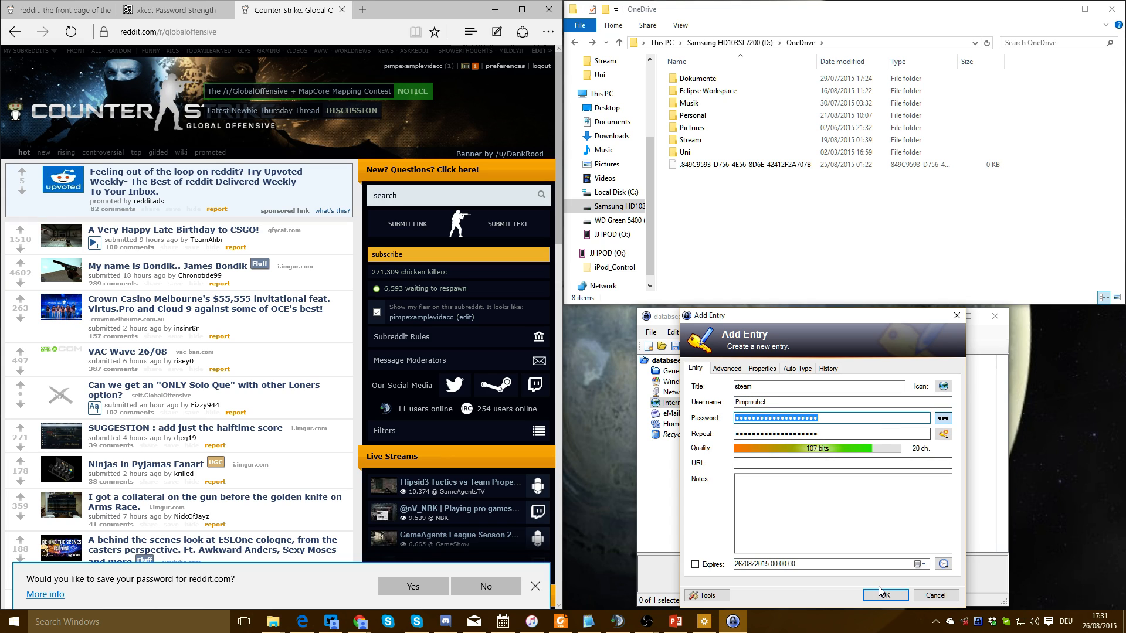
key(Return)
Copy the steam user name and minimize the Edge window
double_click(848, 387)
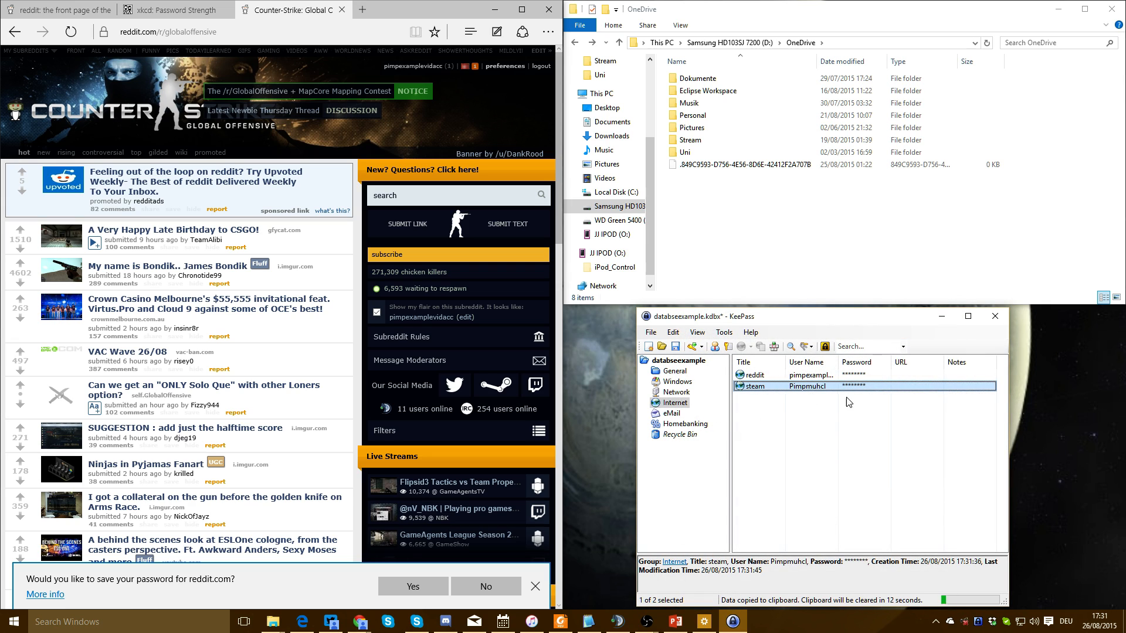
click(806, 413)
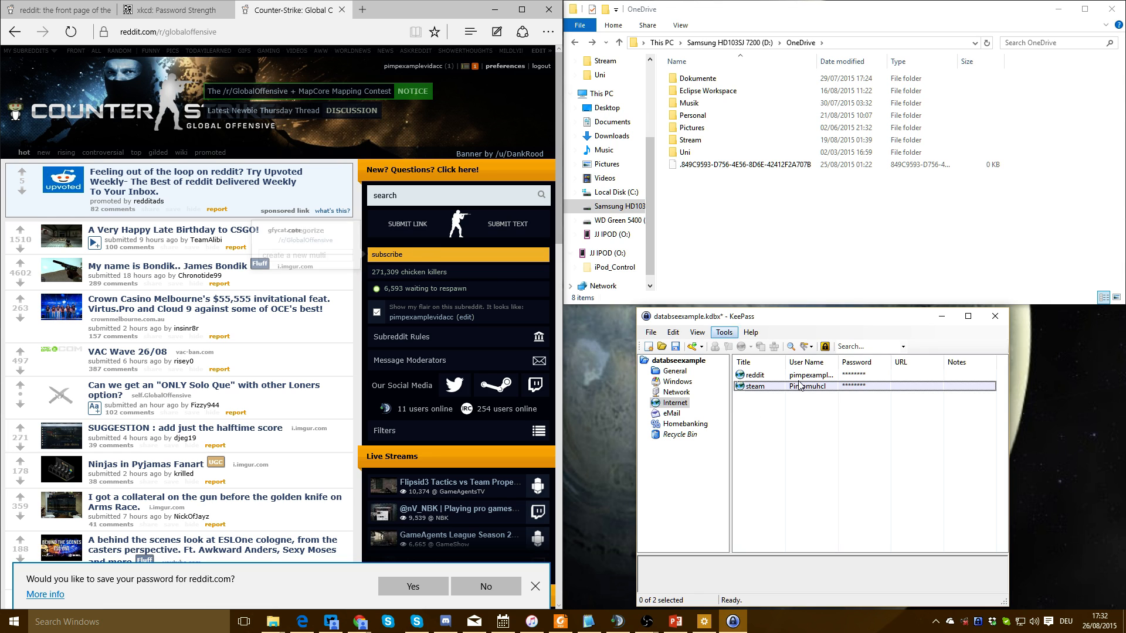
click(495, 10)
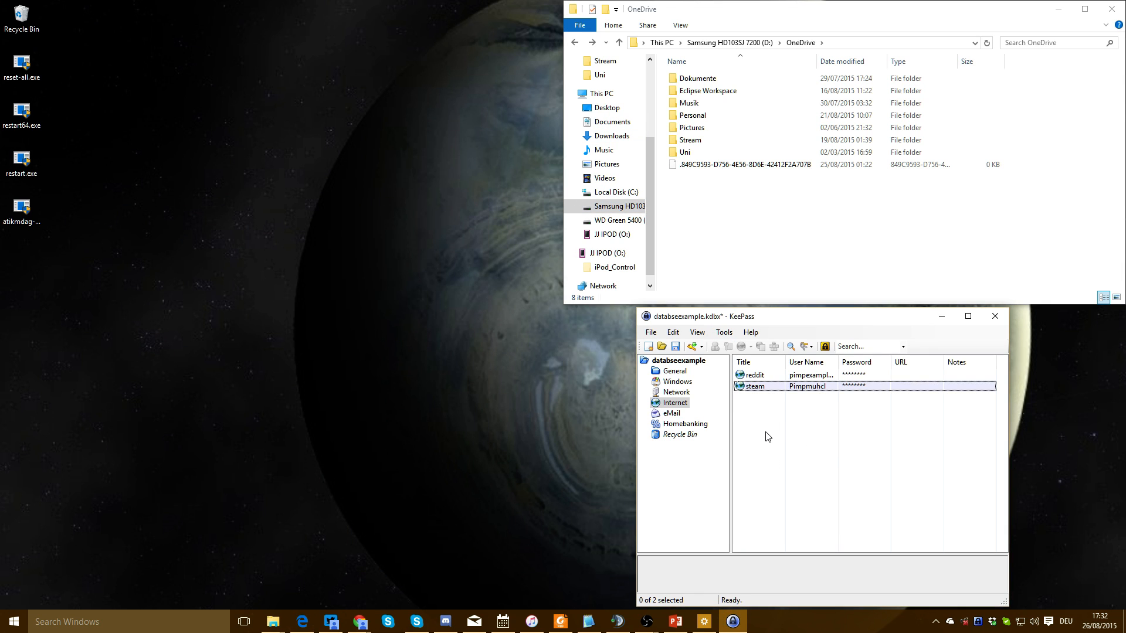
Look through KeePass's Tools and File menus without choosing a command
click(726, 333)
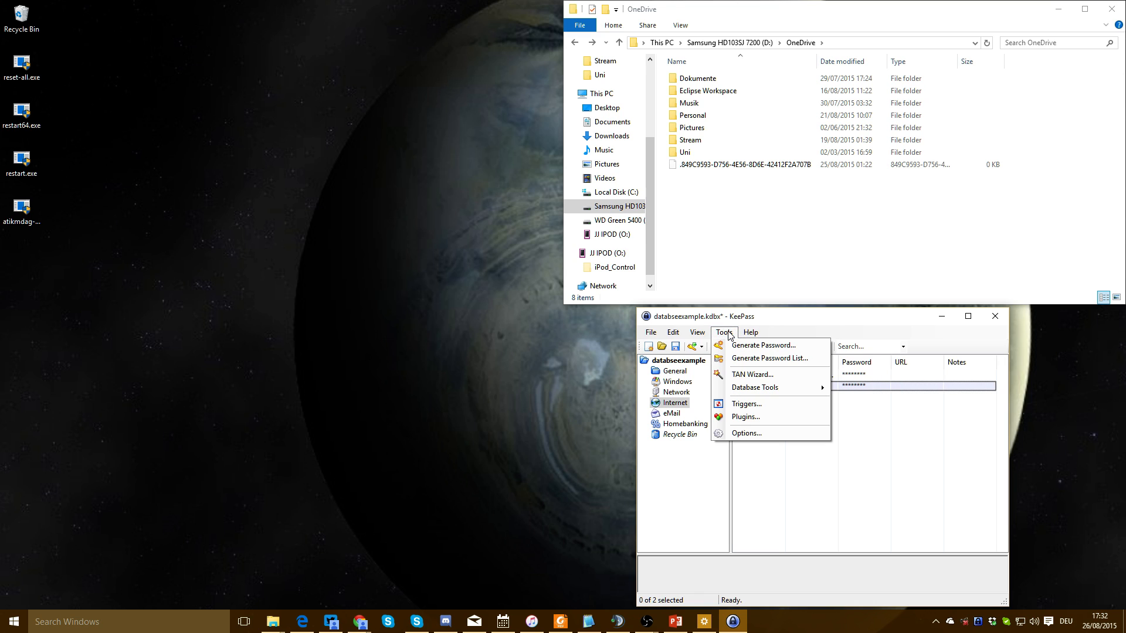
click(729, 335)
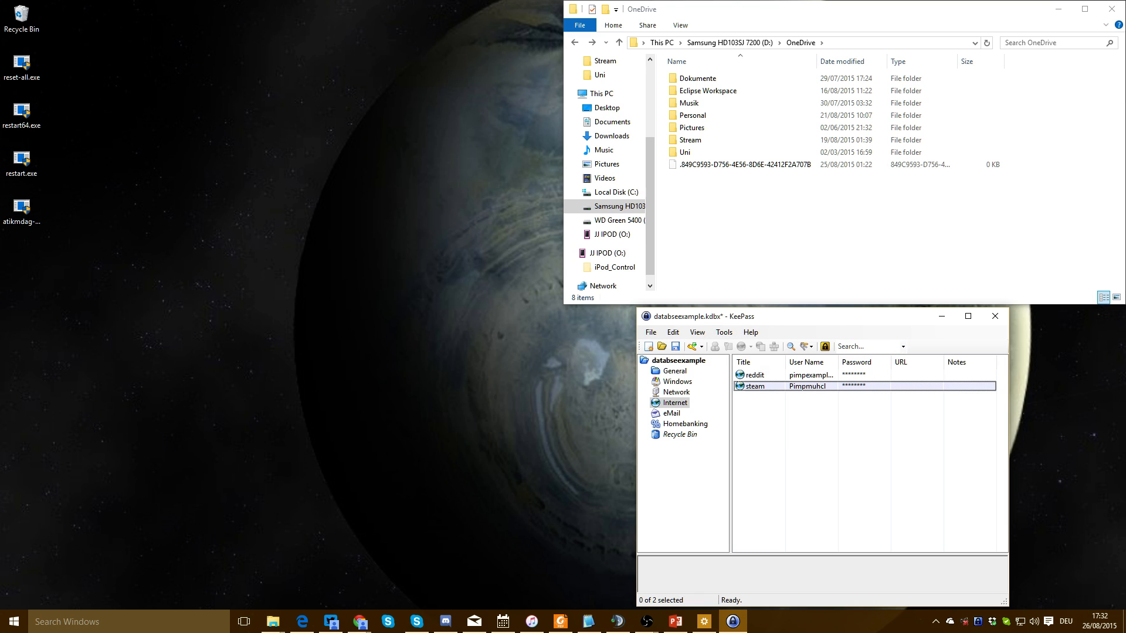
key(alt+Tab)
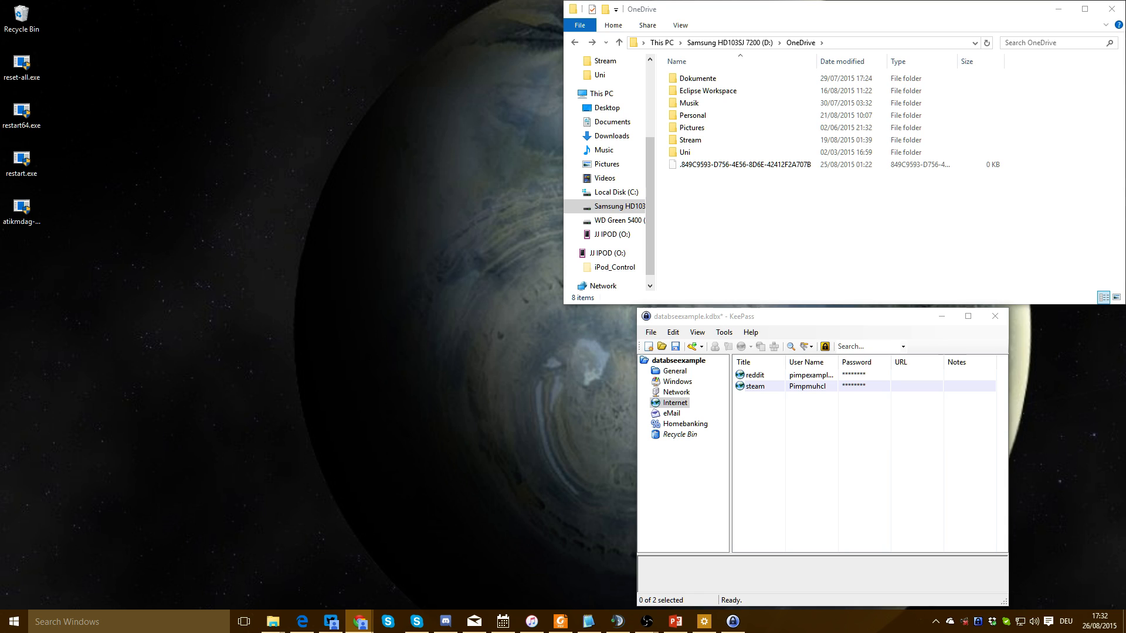
key(alt+Tab)
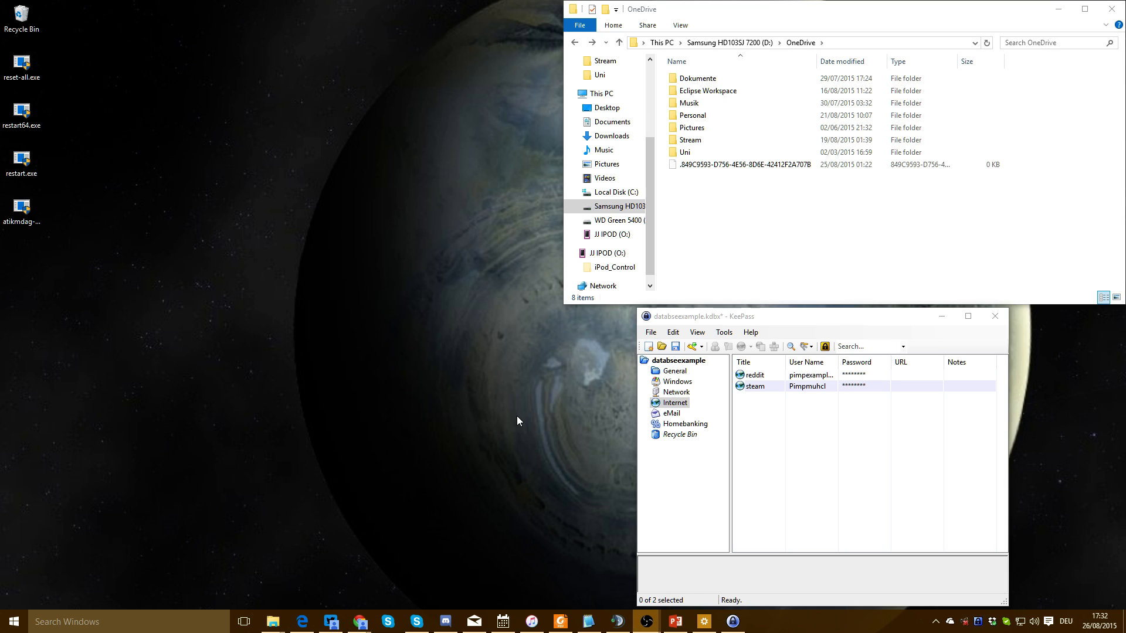
click(832, 462)
click(650, 333)
click(754, 319)
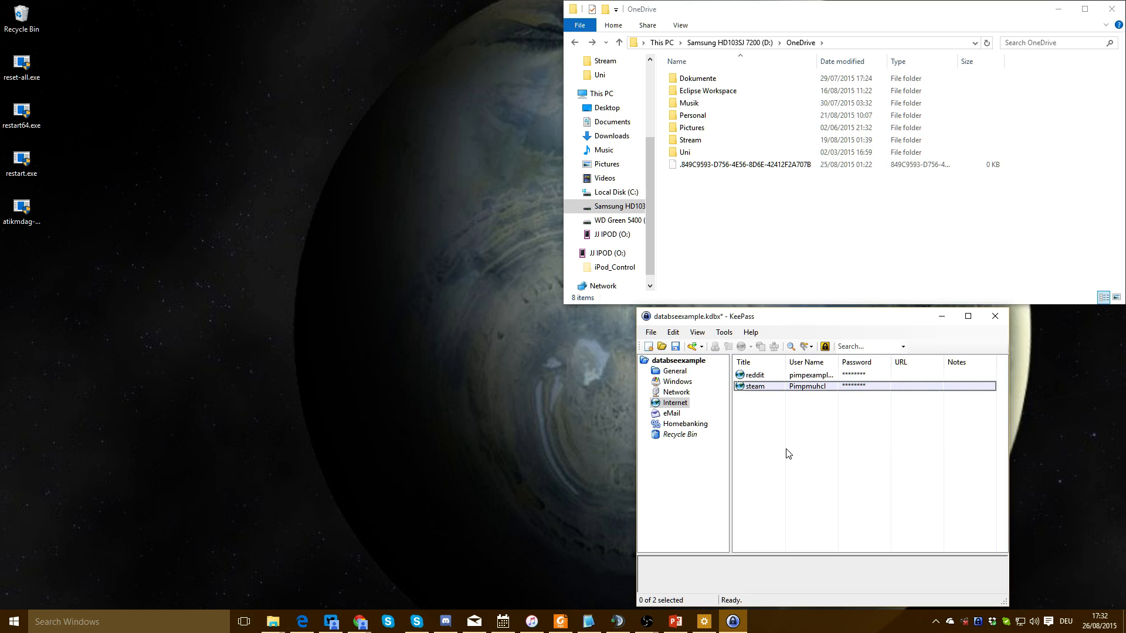
Save the database and check databseexample.kdbx in the OneDrive folder
key(ctrl+s)
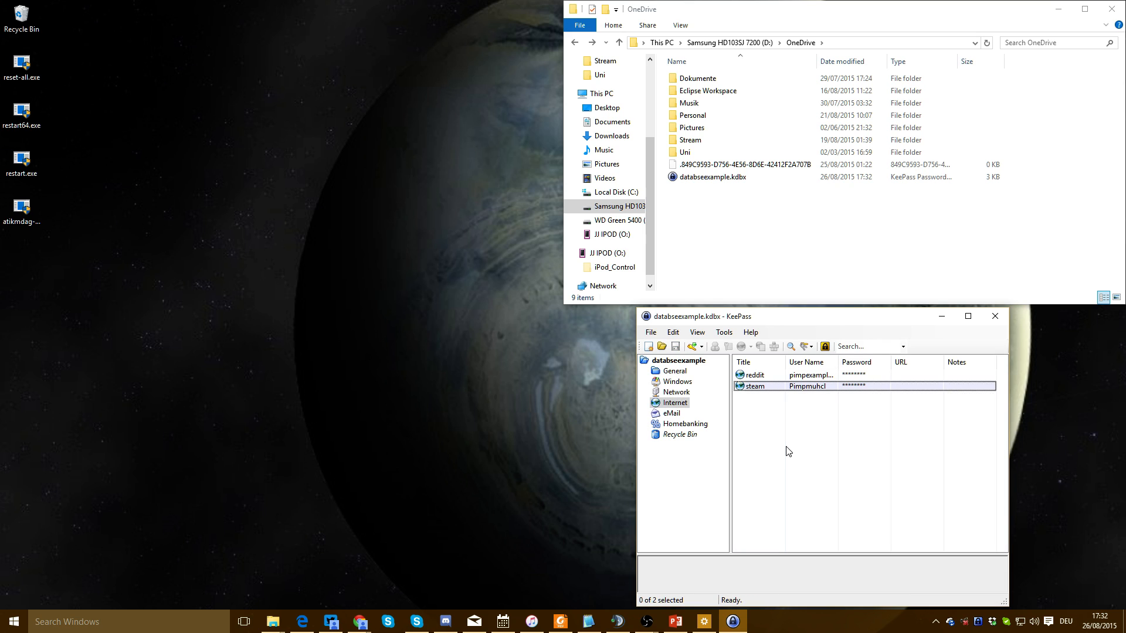
click(733, 179)
click(821, 442)
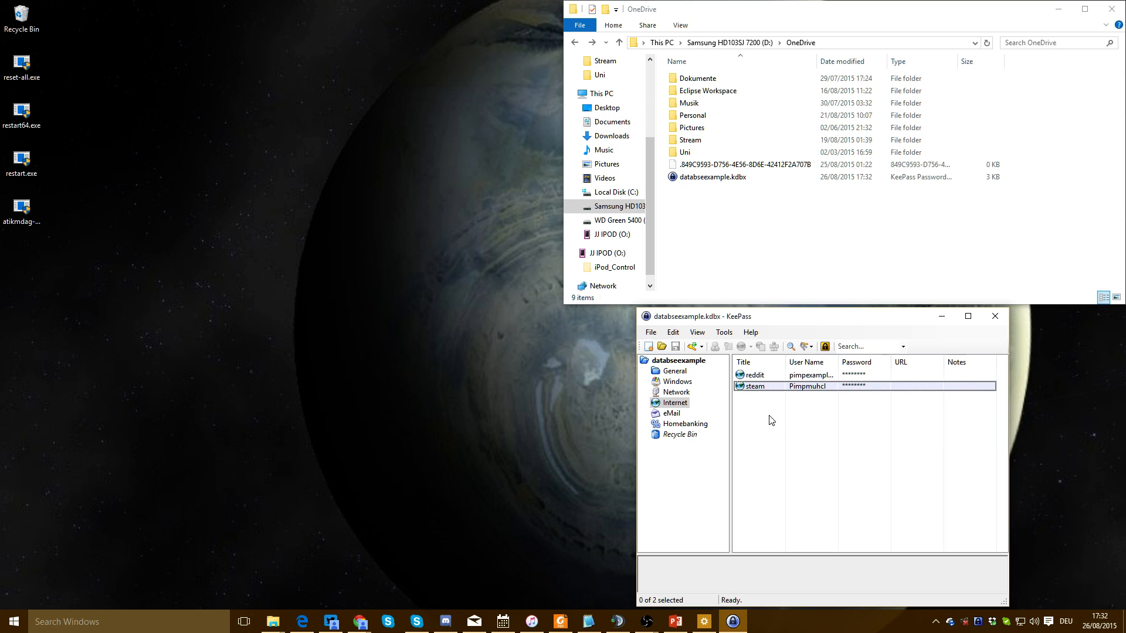
Create a new trigger fired by the User interface state updated event
click(724, 333)
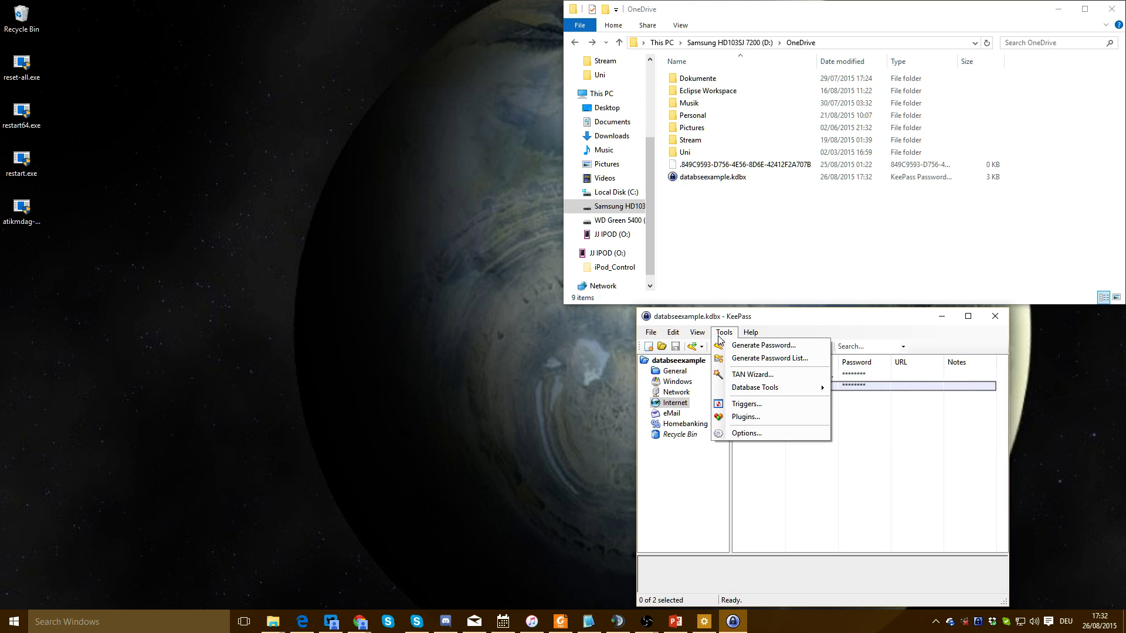
click(744, 404)
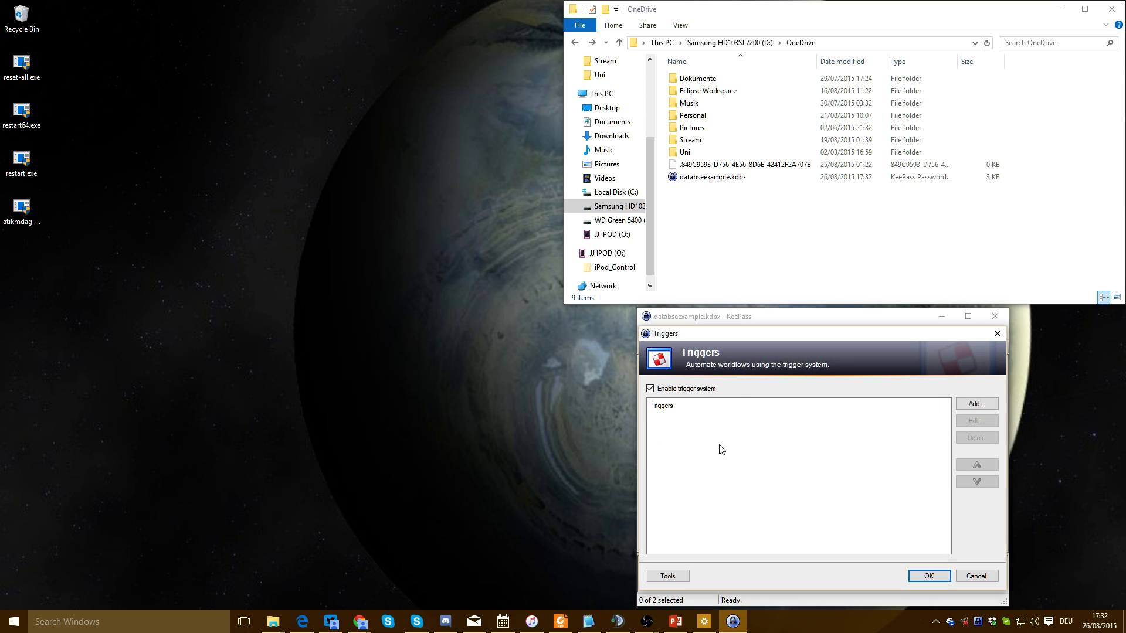
click(977, 404)
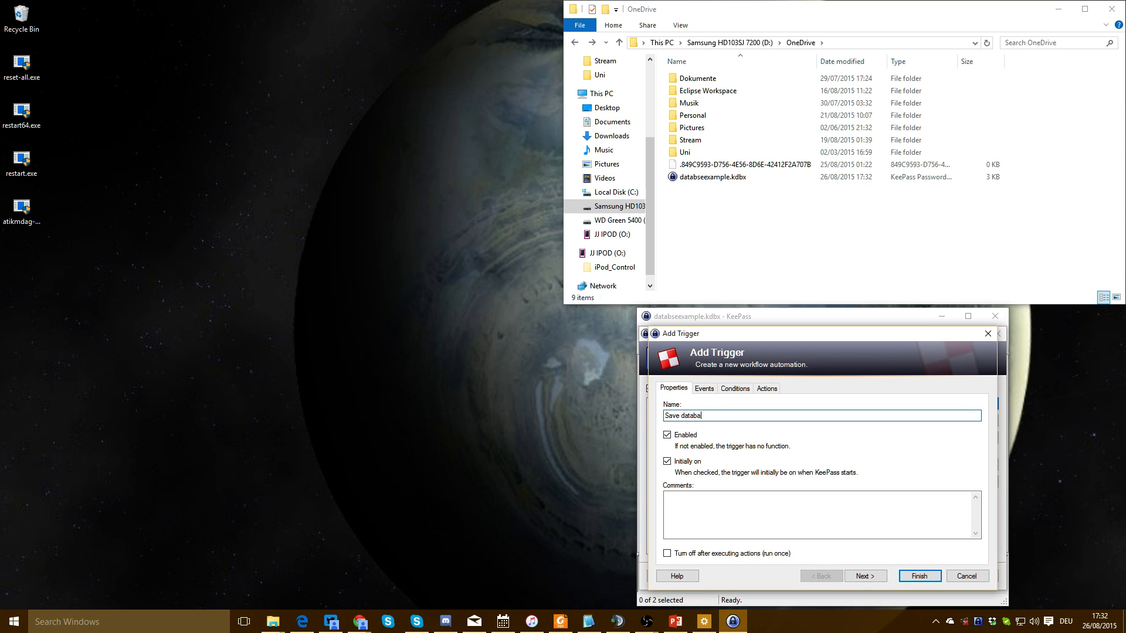
click(706, 389)
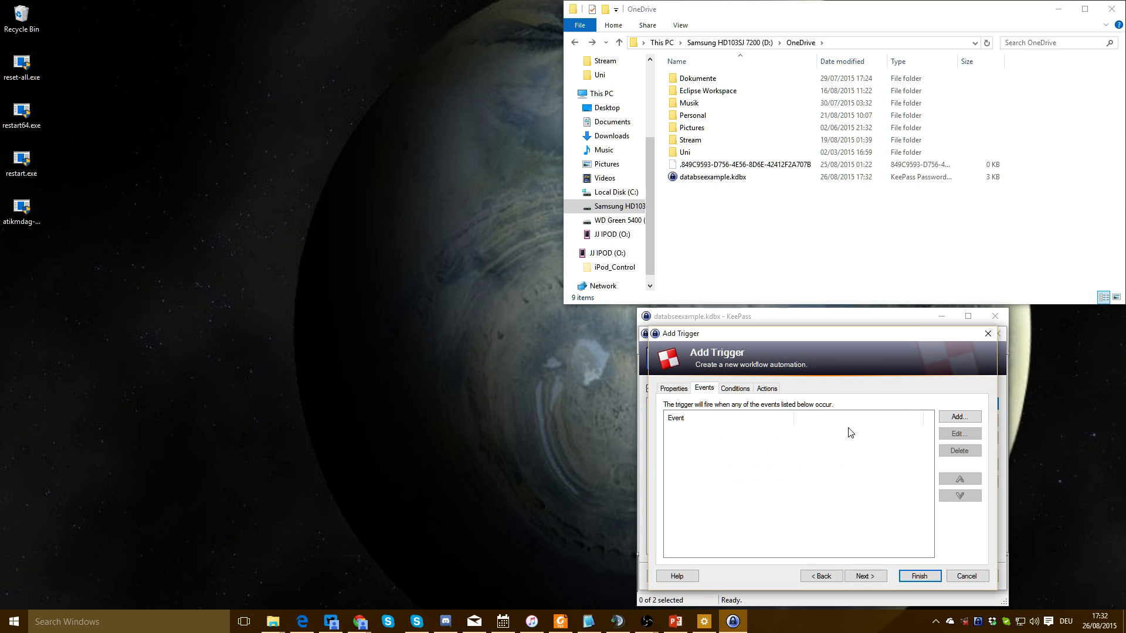
click(959, 416)
click(775, 394)
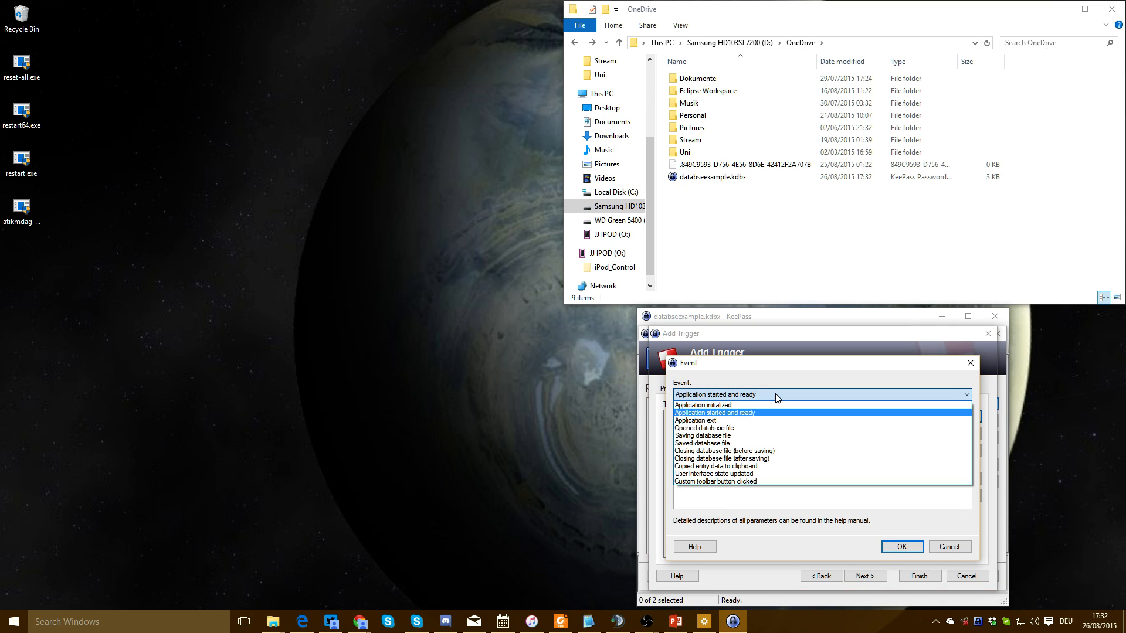
click(759, 474)
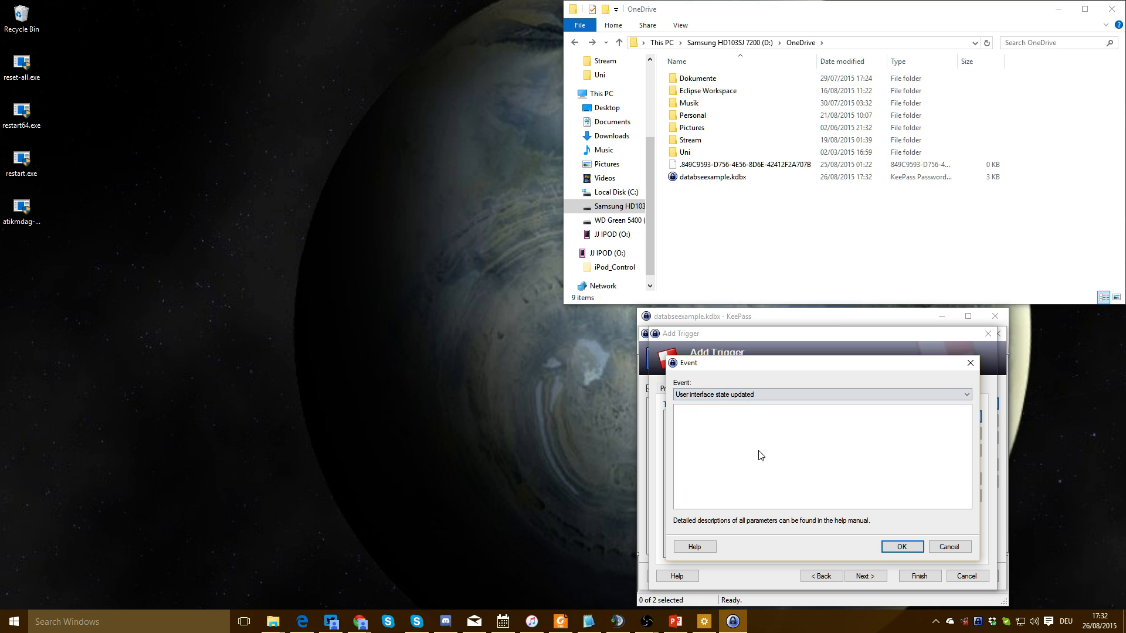
click(886, 548)
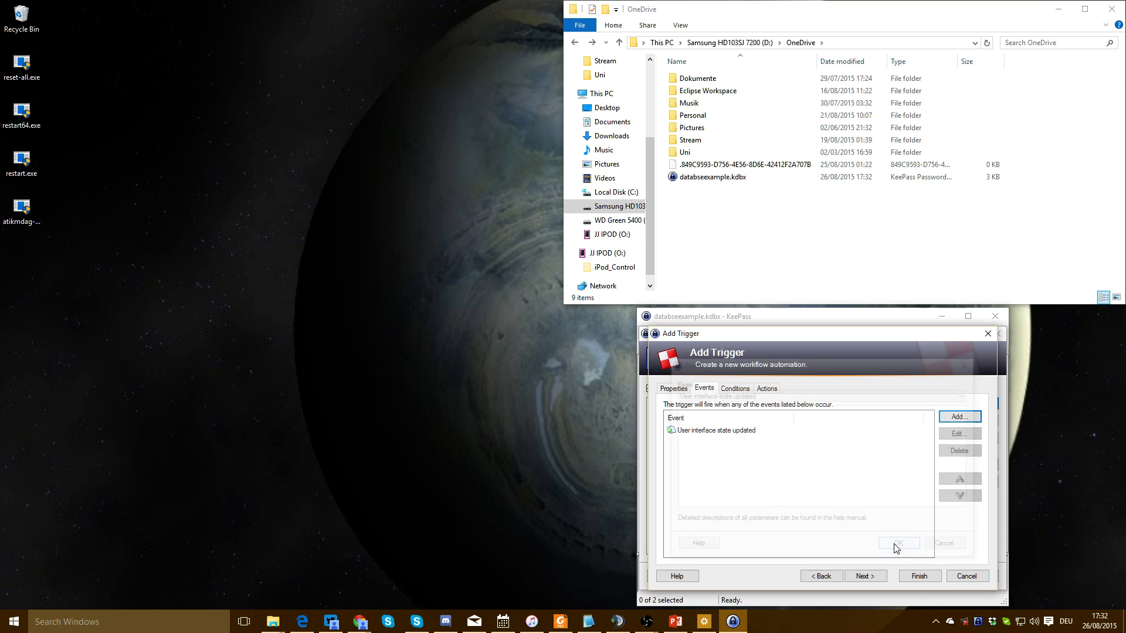
Add the condition Database has unsaved changes to the trigger
click(738, 390)
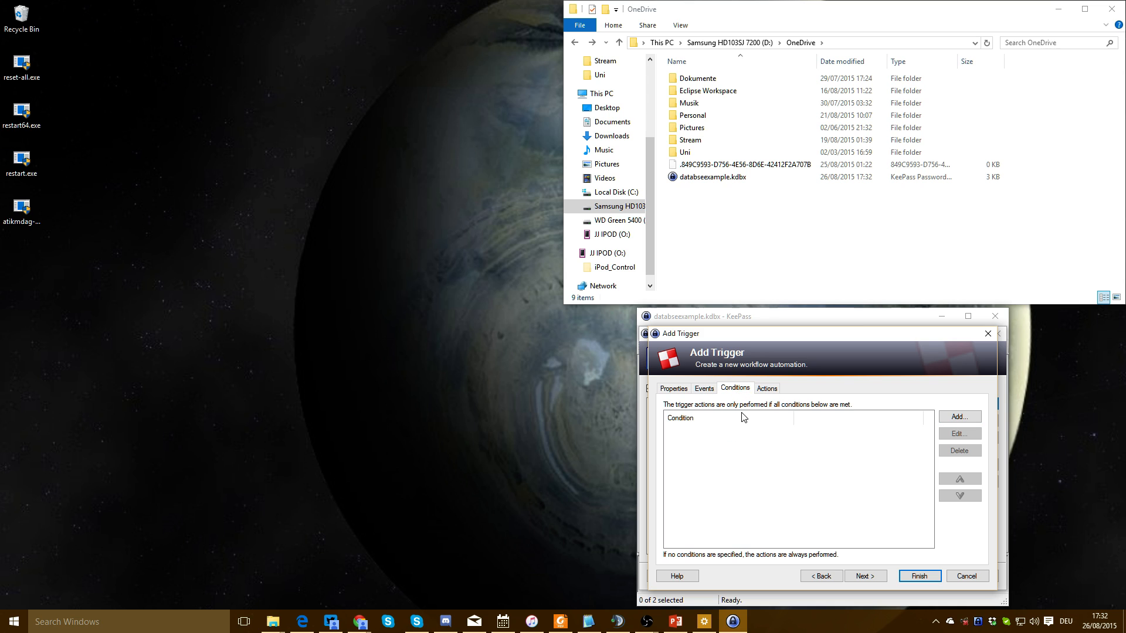
click(961, 417)
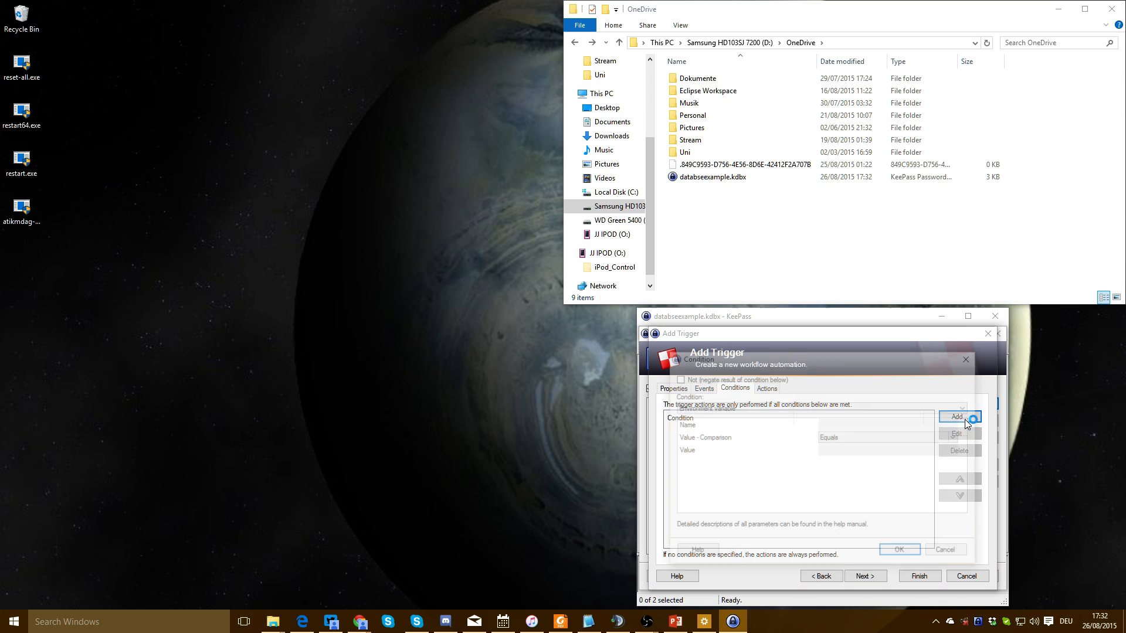
click(776, 407)
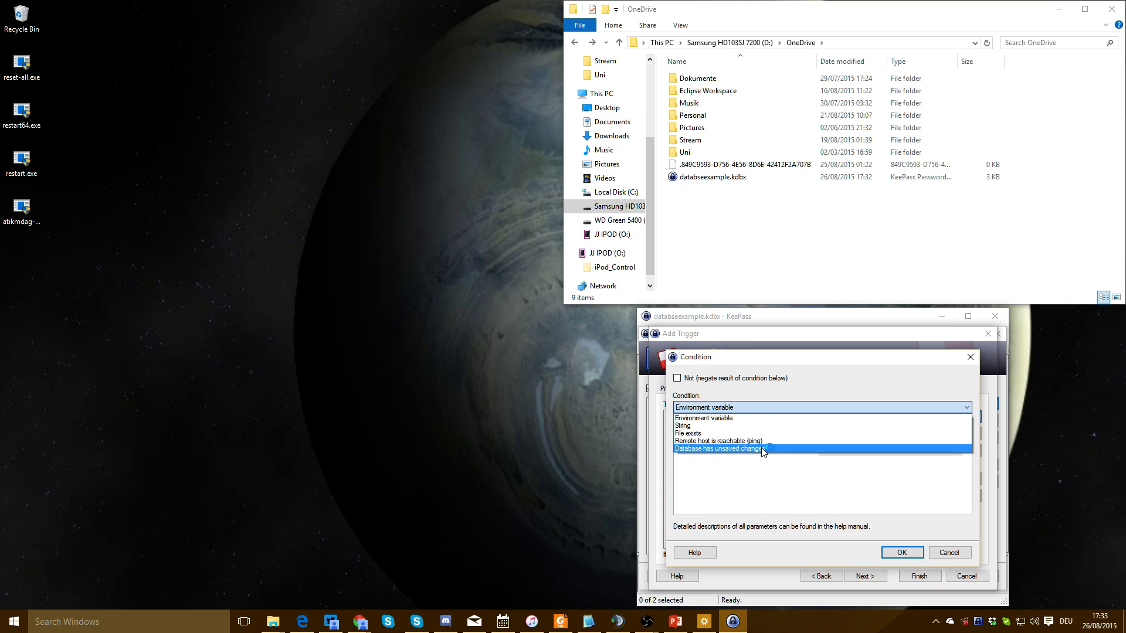
click(770, 448)
click(901, 553)
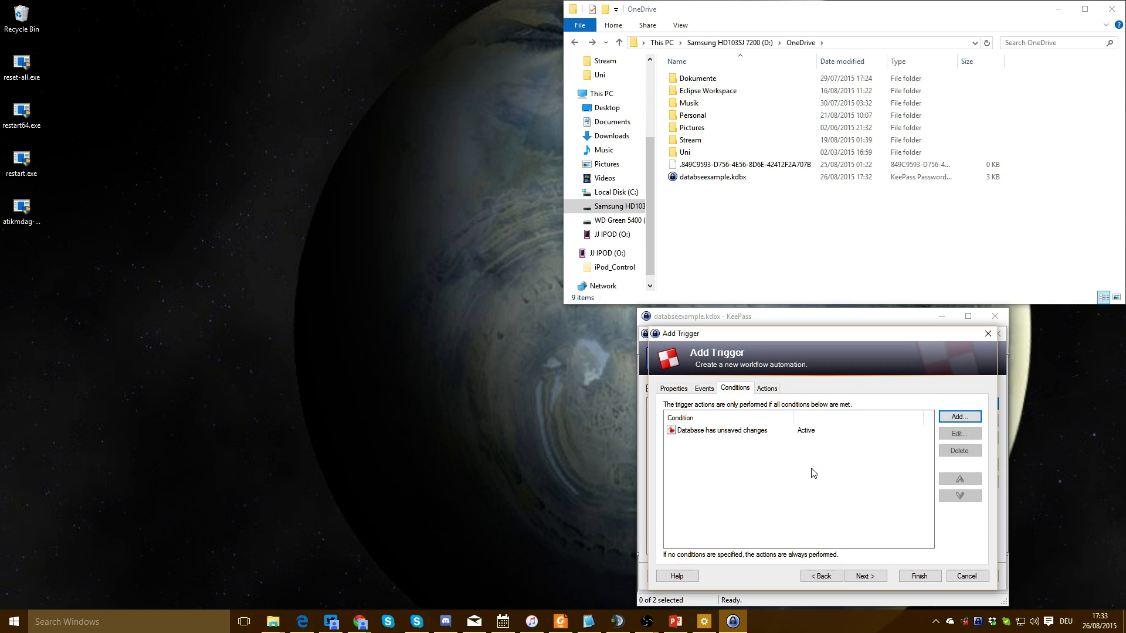
Add the Save active database action and finish the Save database trigger
click(766, 389)
click(959, 416)
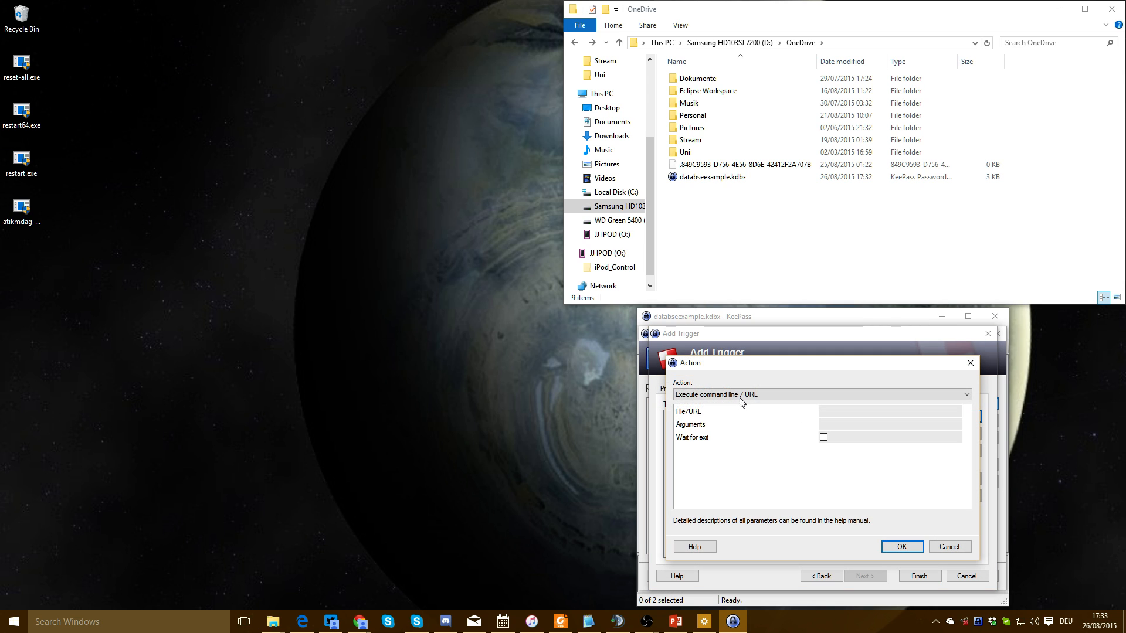
click(740, 399)
click(756, 430)
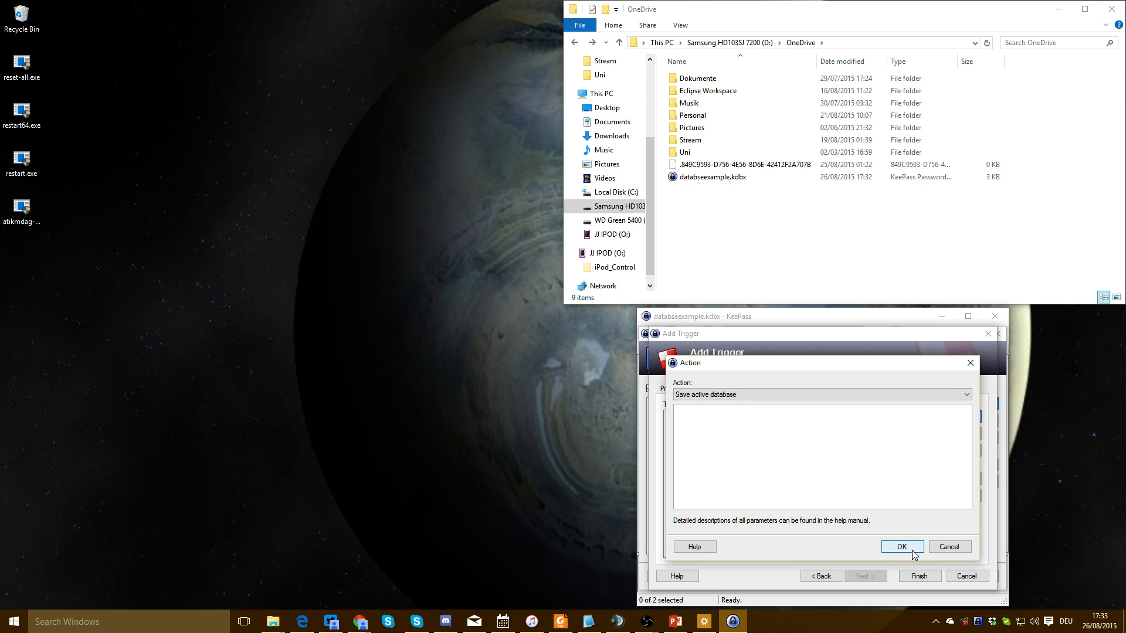
click(906, 548)
click(919, 576)
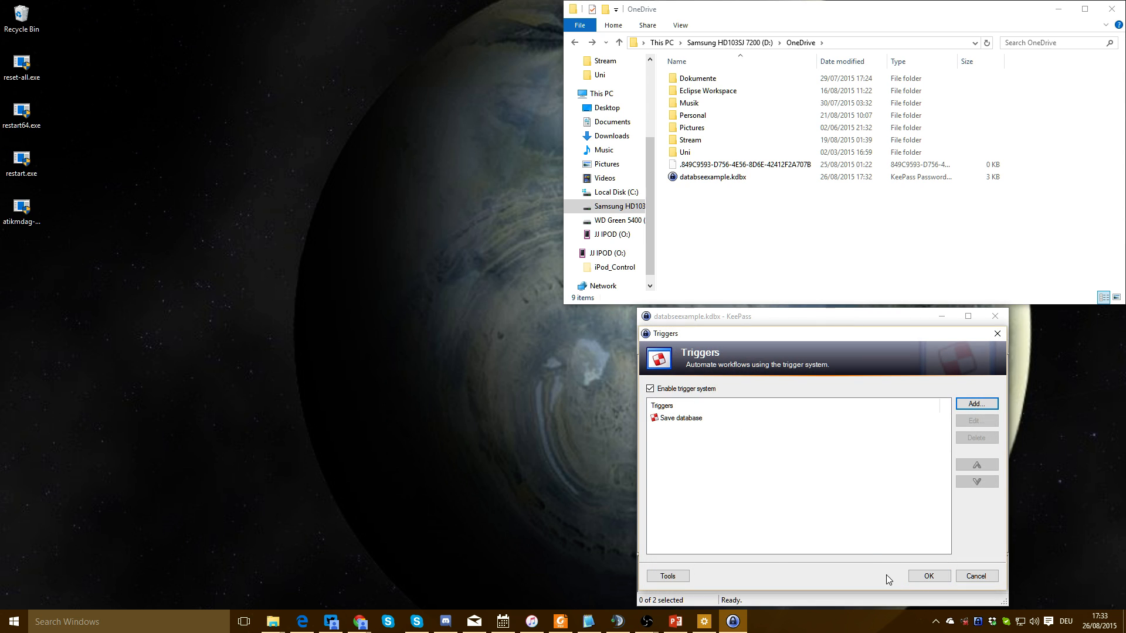
click(932, 579)
Correct the steam entry's user name and confirm the edit
double_click(762, 387)
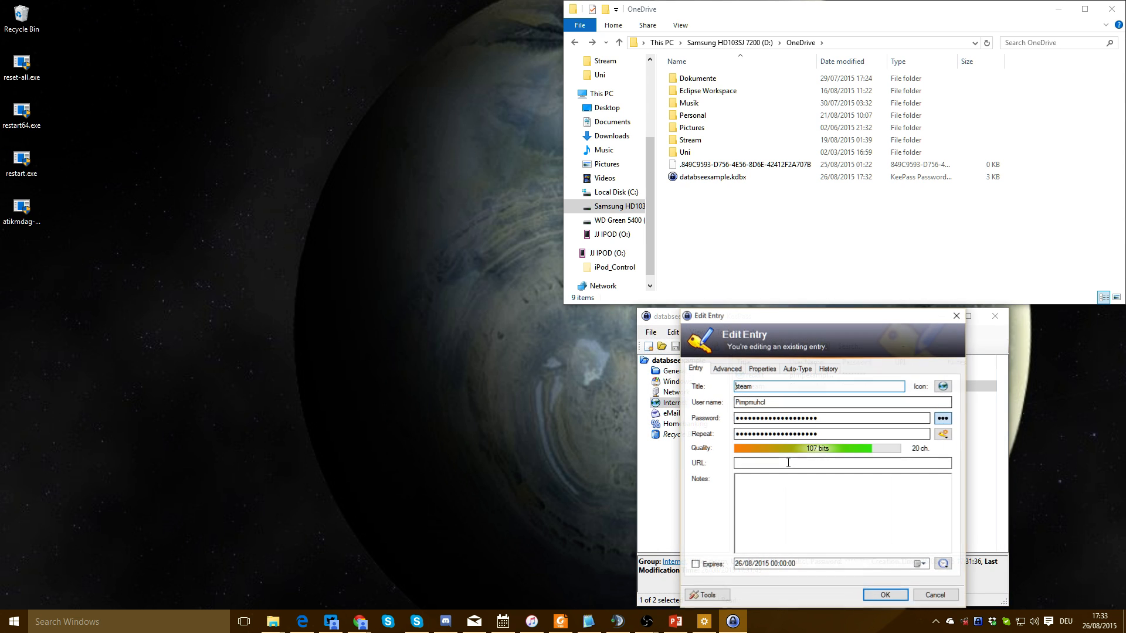
key(Tab)
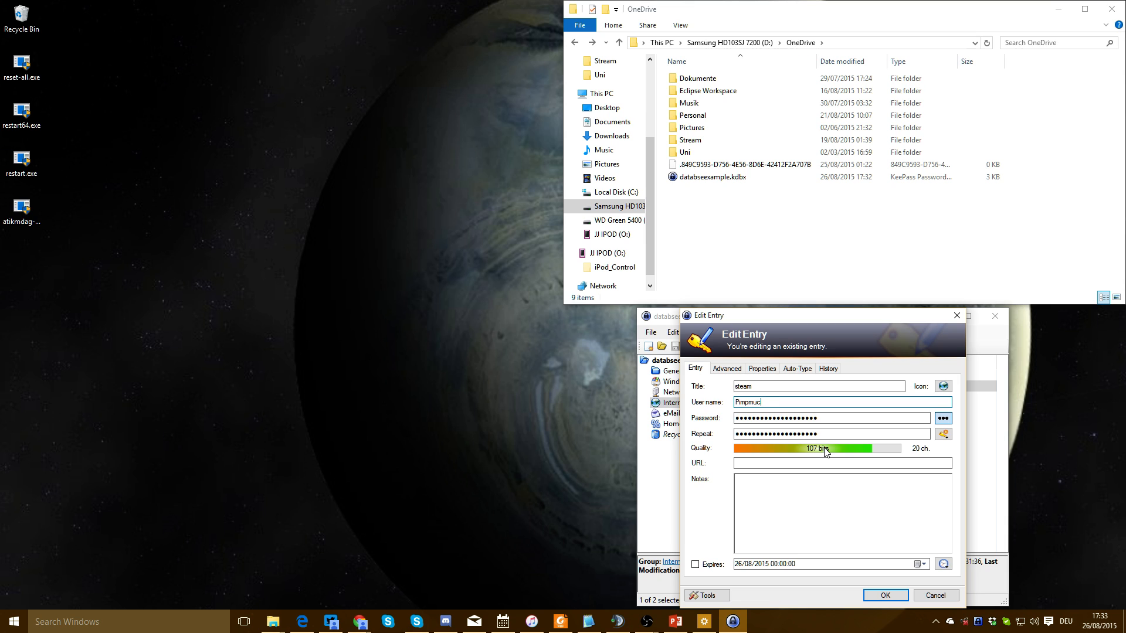
text(Pimpmuckl)
click(885, 595)
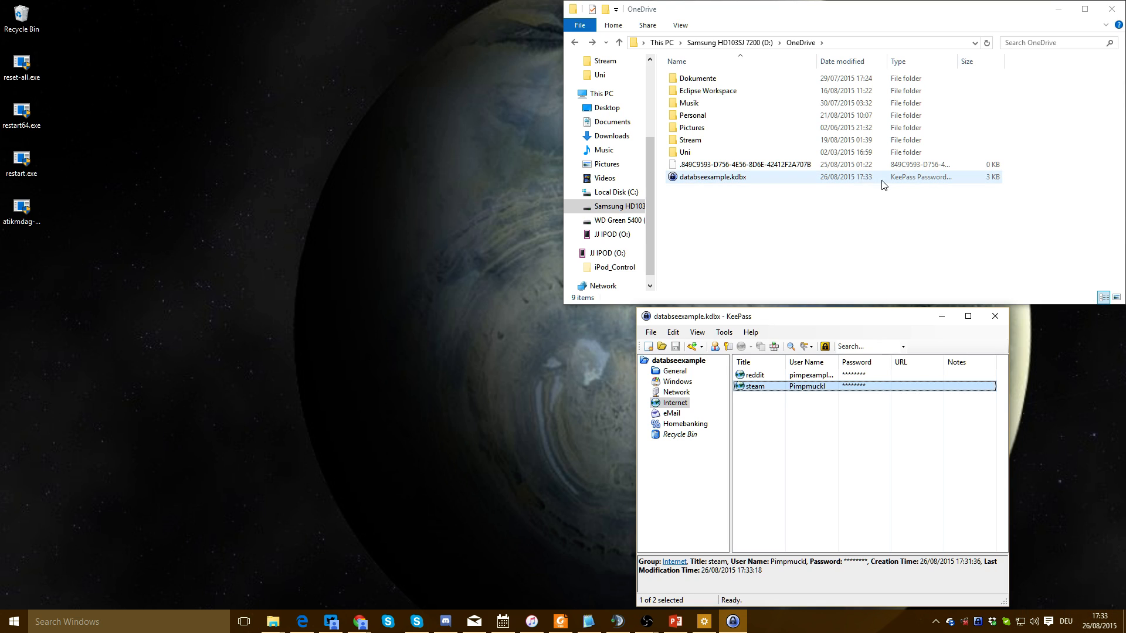
click(764, 455)
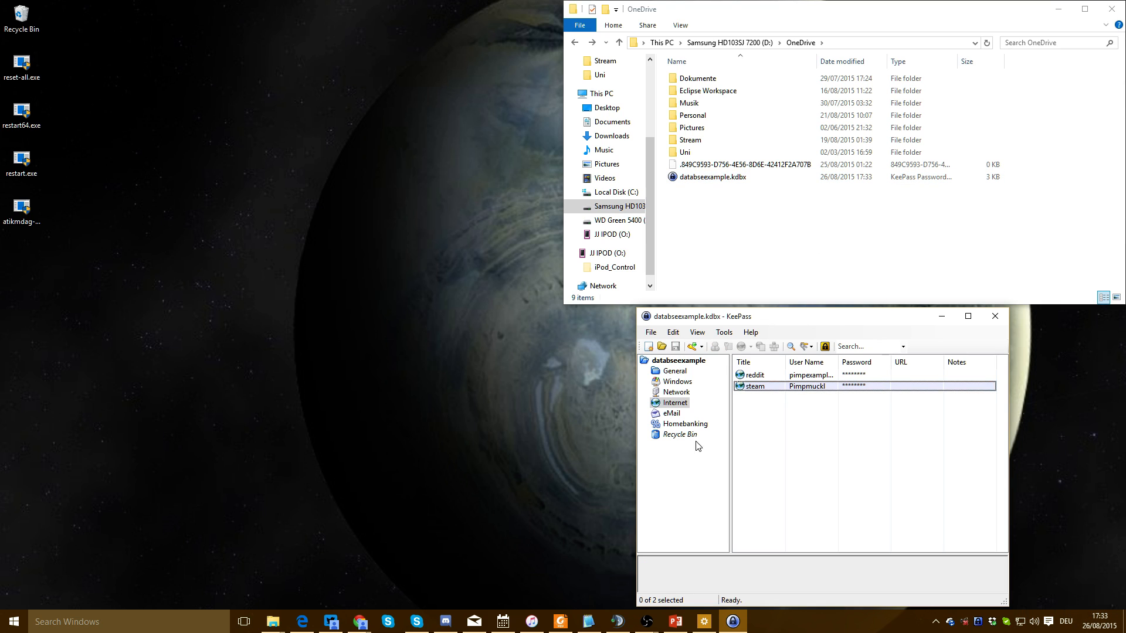
Review the steam entry's history and confirm the auto-saved databseexample.kdbx in Explorer
double_click(756, 387)
click(828, 368)
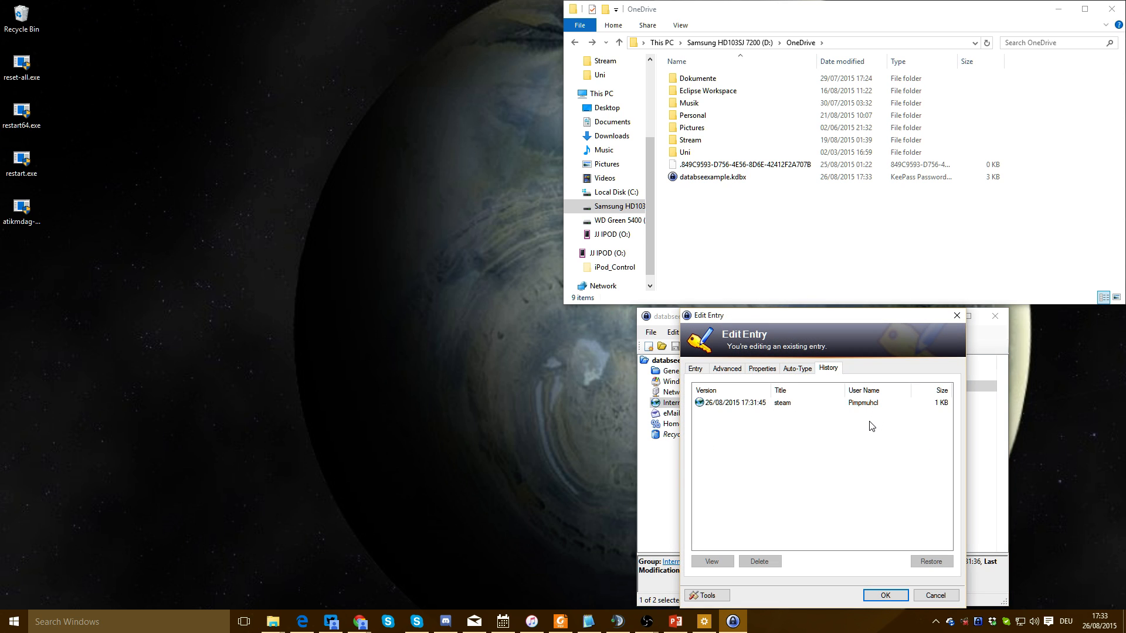
click(931, 594)
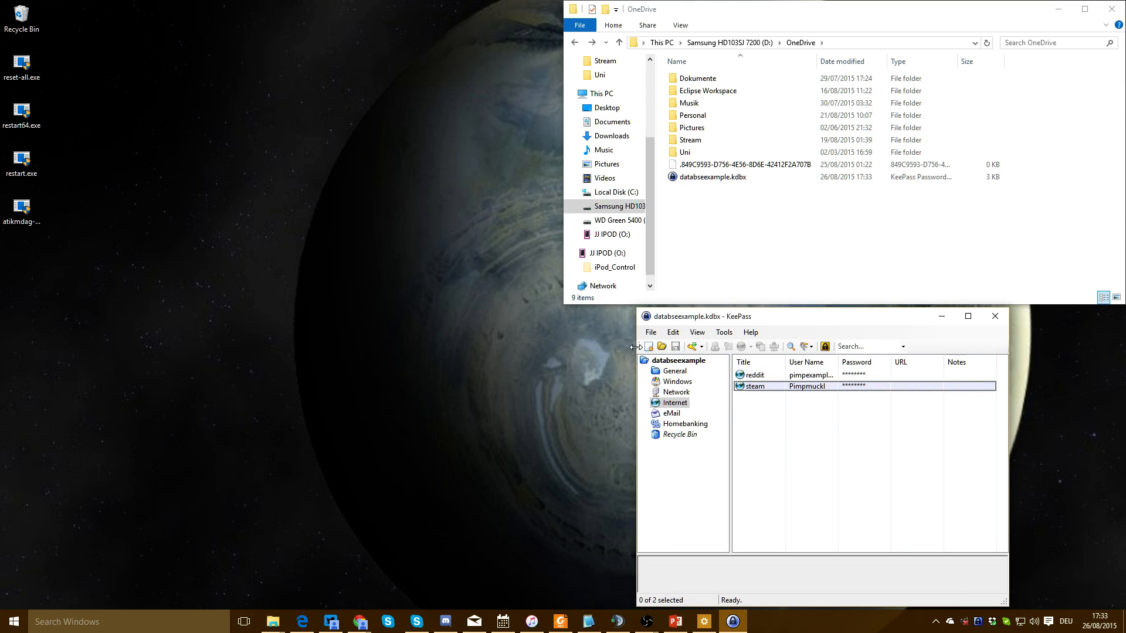
click(650, 332)
click(724, 177)
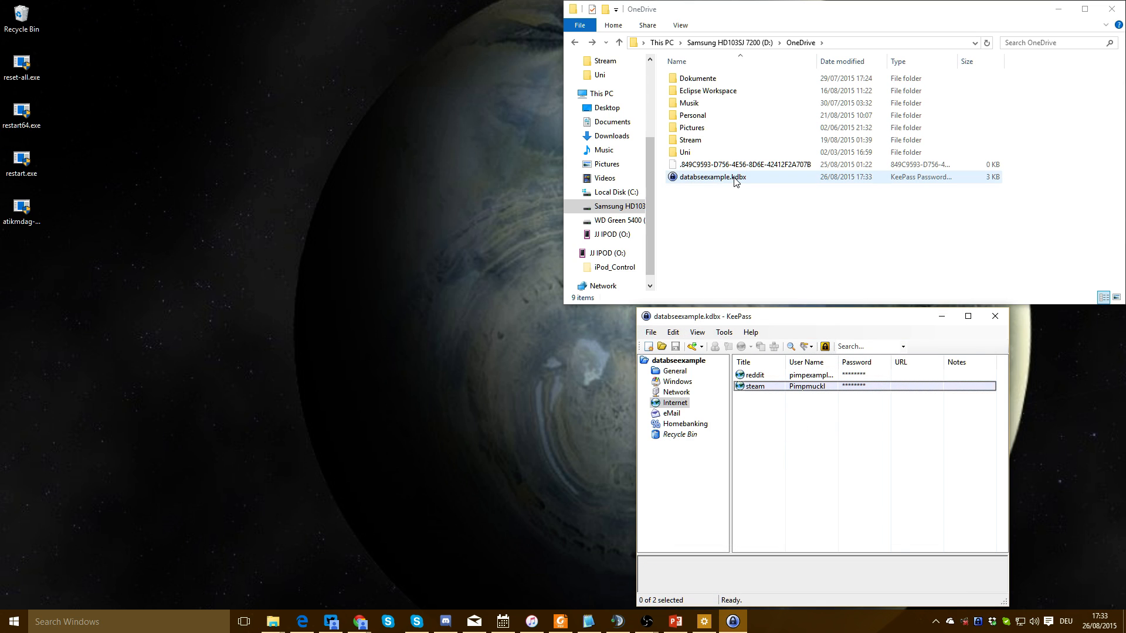
click(809, 420)
click(651, 332)
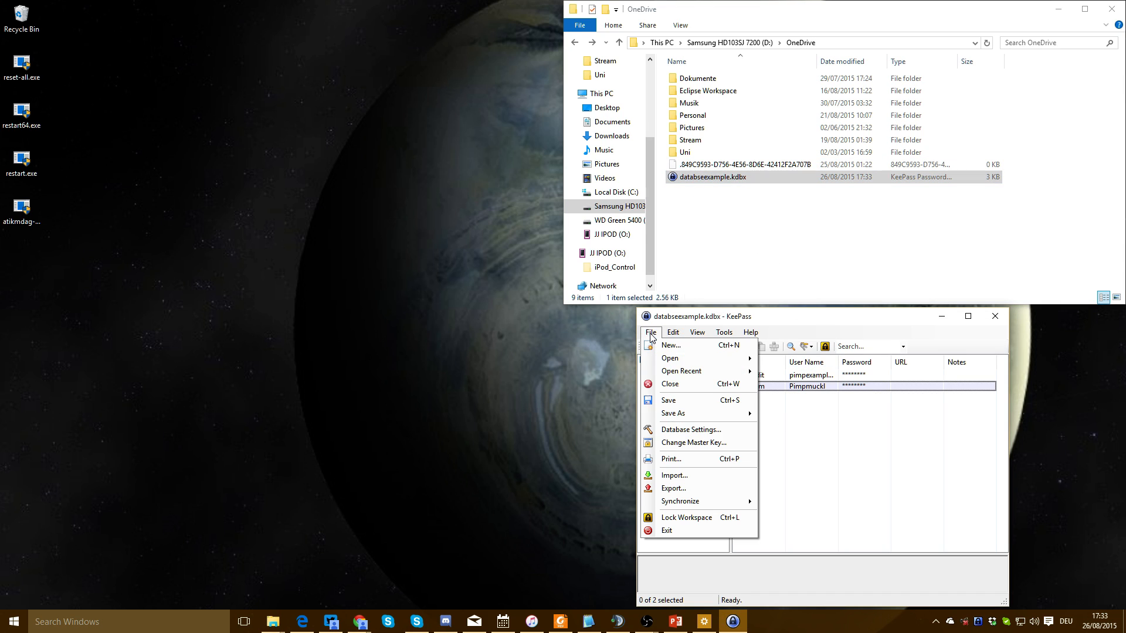
Export the database in KeePass KDBX (2.x) format to O:\databseexample.kdbx
click(691, 494)
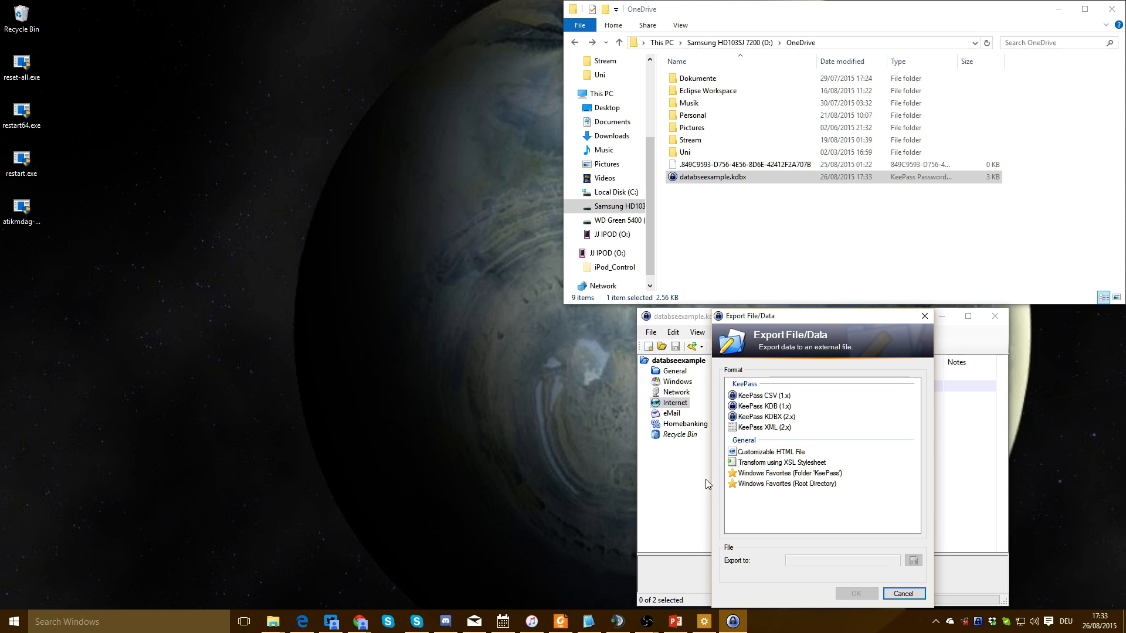
click(780, 417)
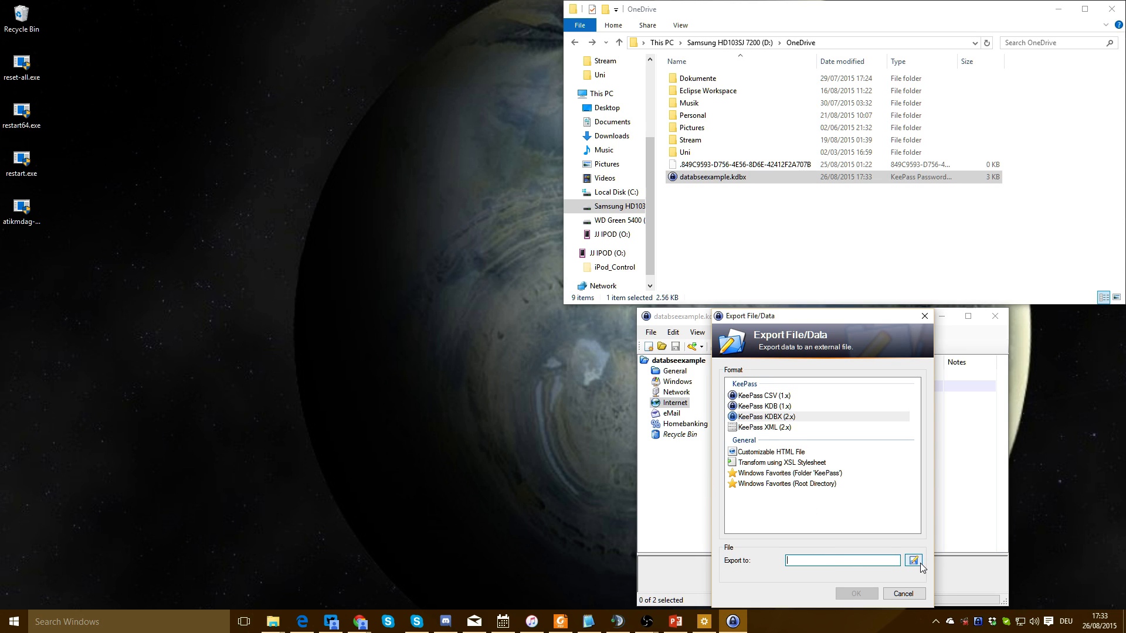
click(914, 561)
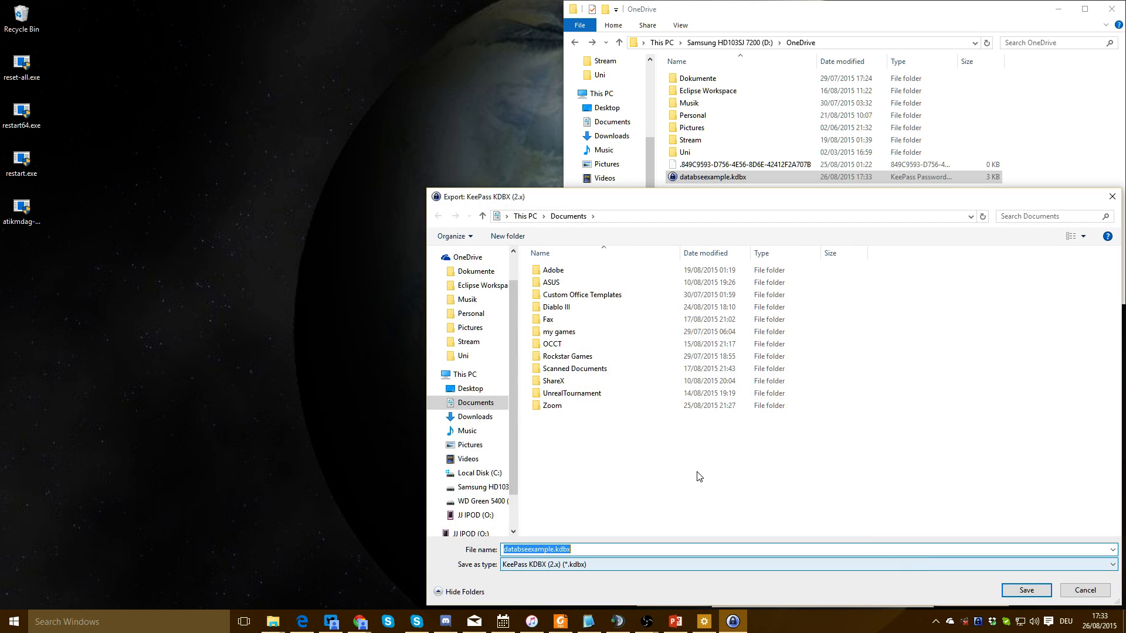
scroll(463, 510, down, 2)
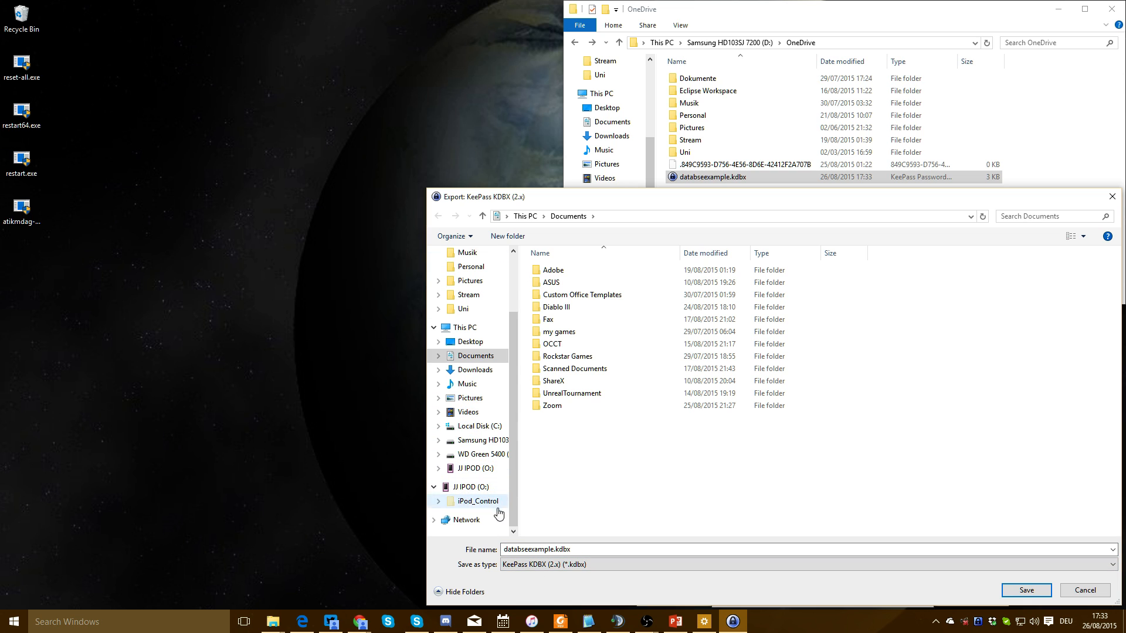
click(476, 468)
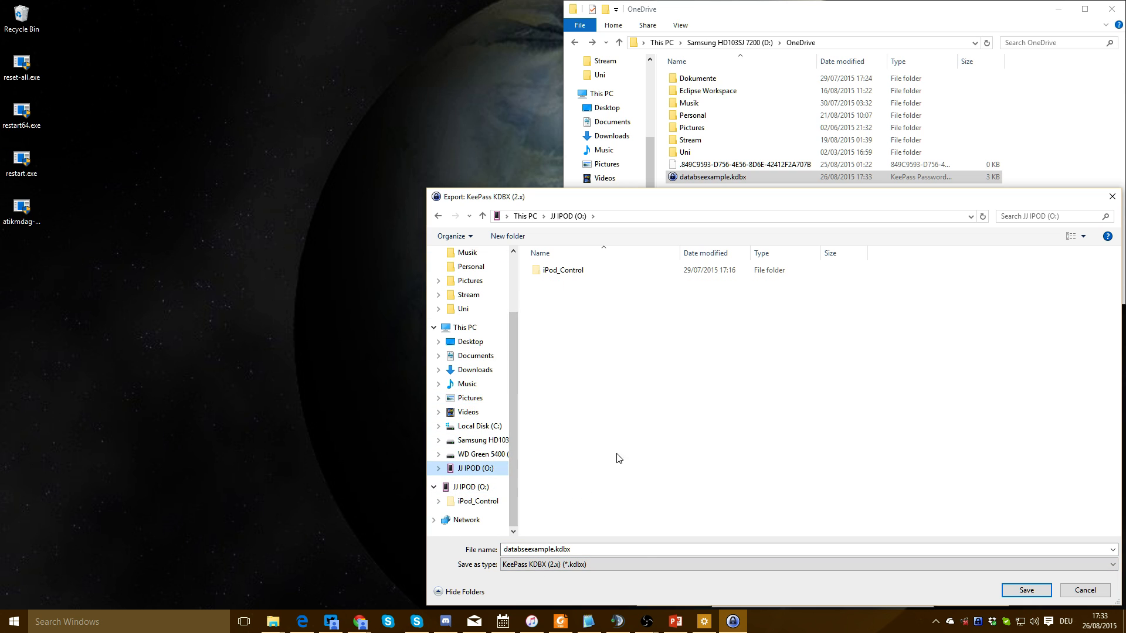
click(1025, 590)
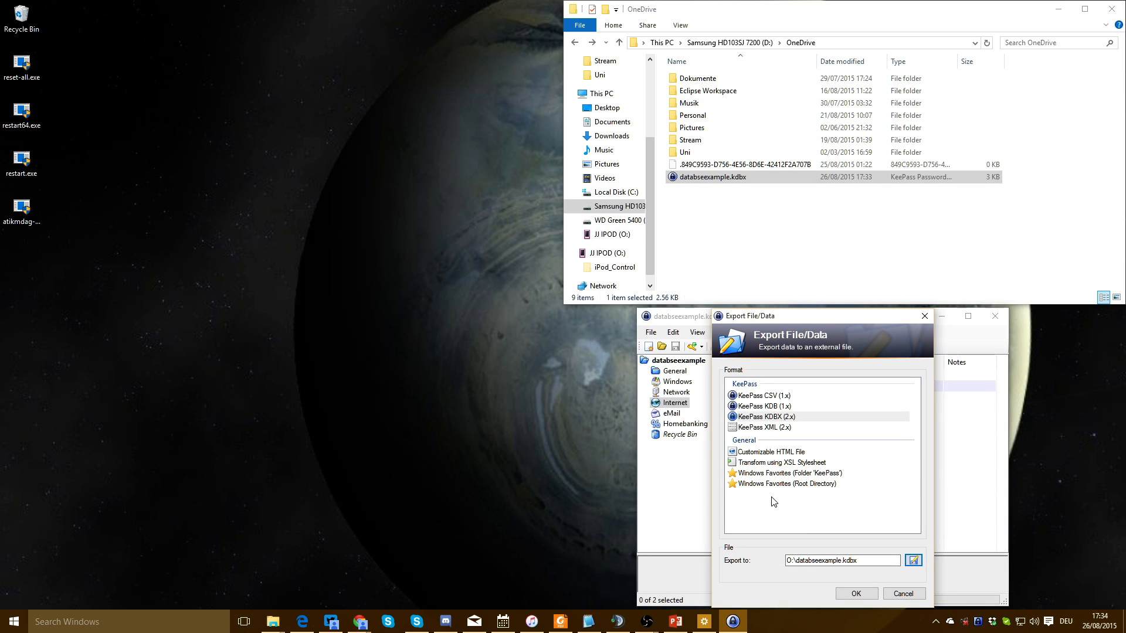
click(857, 594)
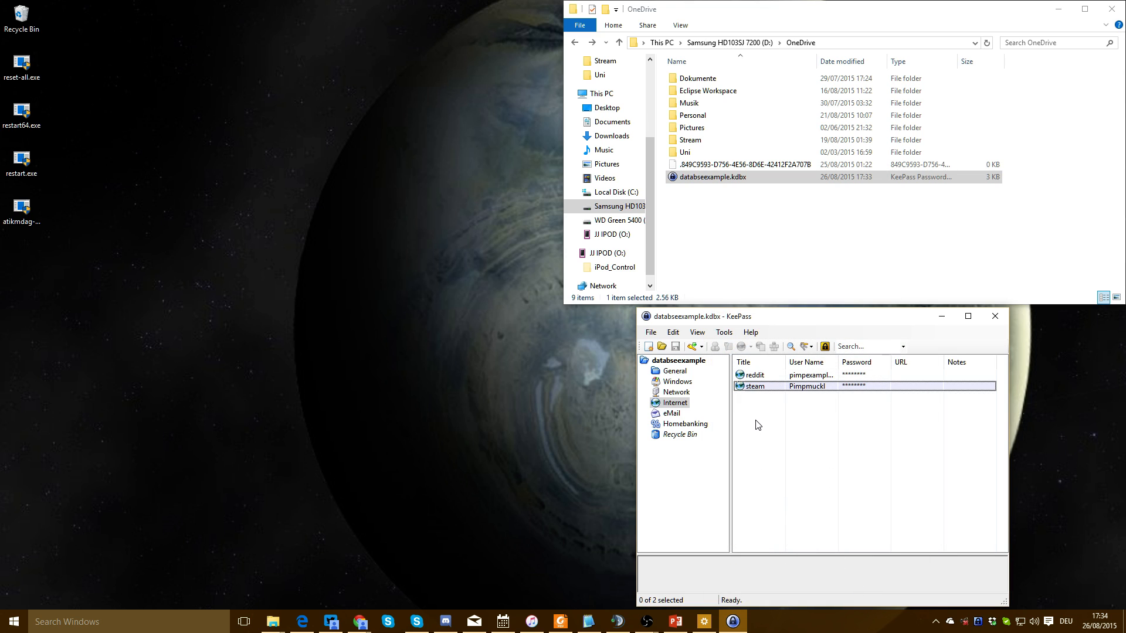
Reopen the Save database trigger and review its events, conditions and actions
click(724, 332)
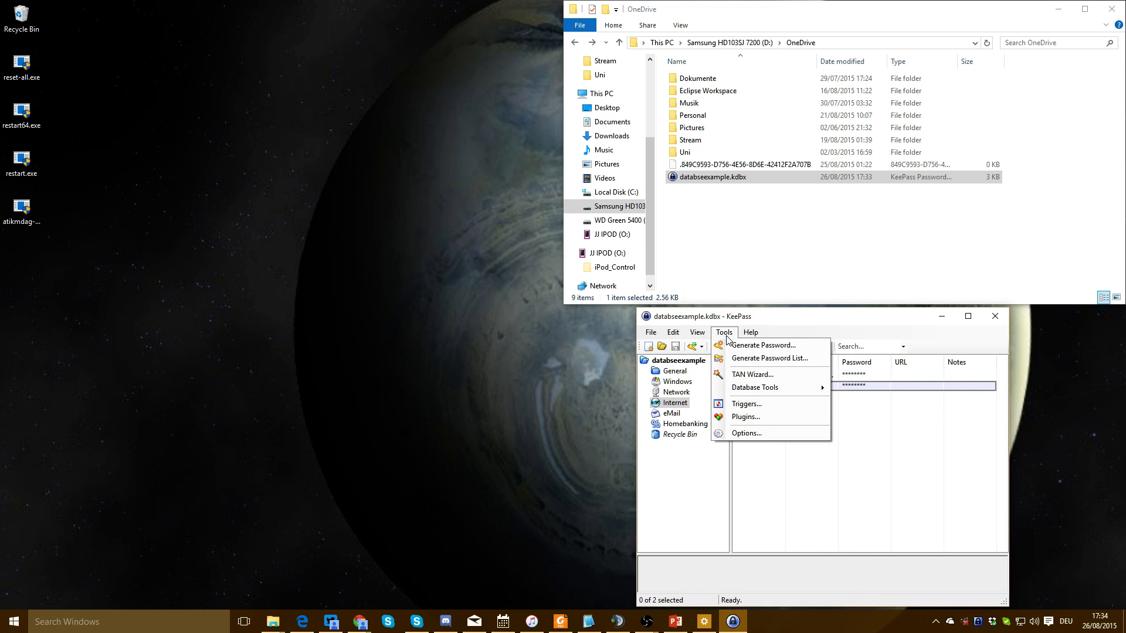
click(761, 415)
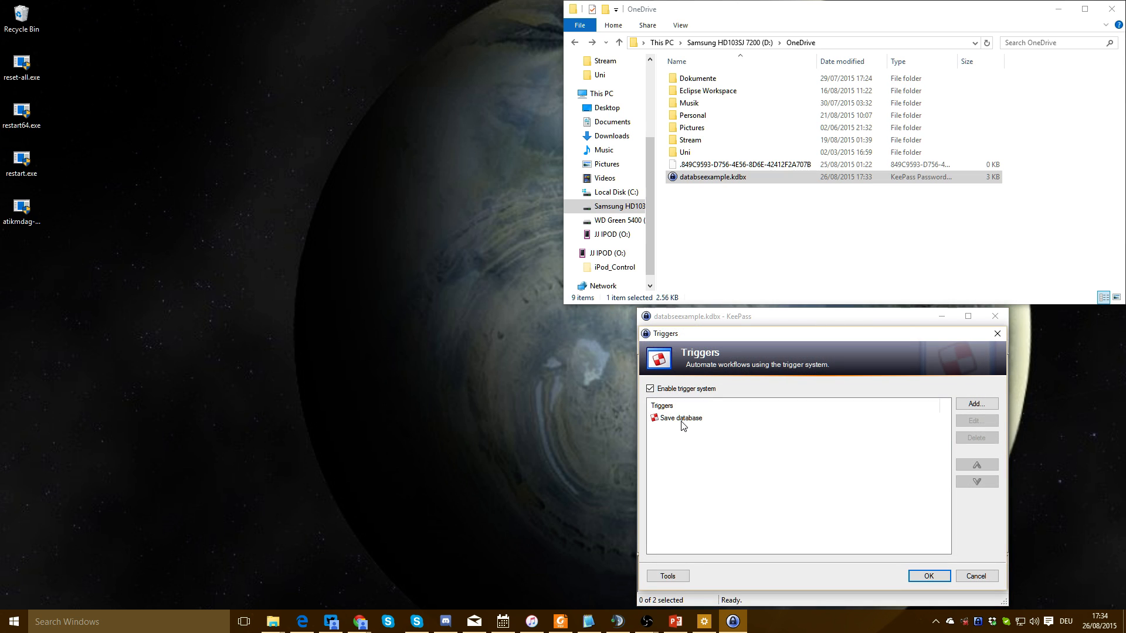
double_click(682, 419)
click(711, 390)
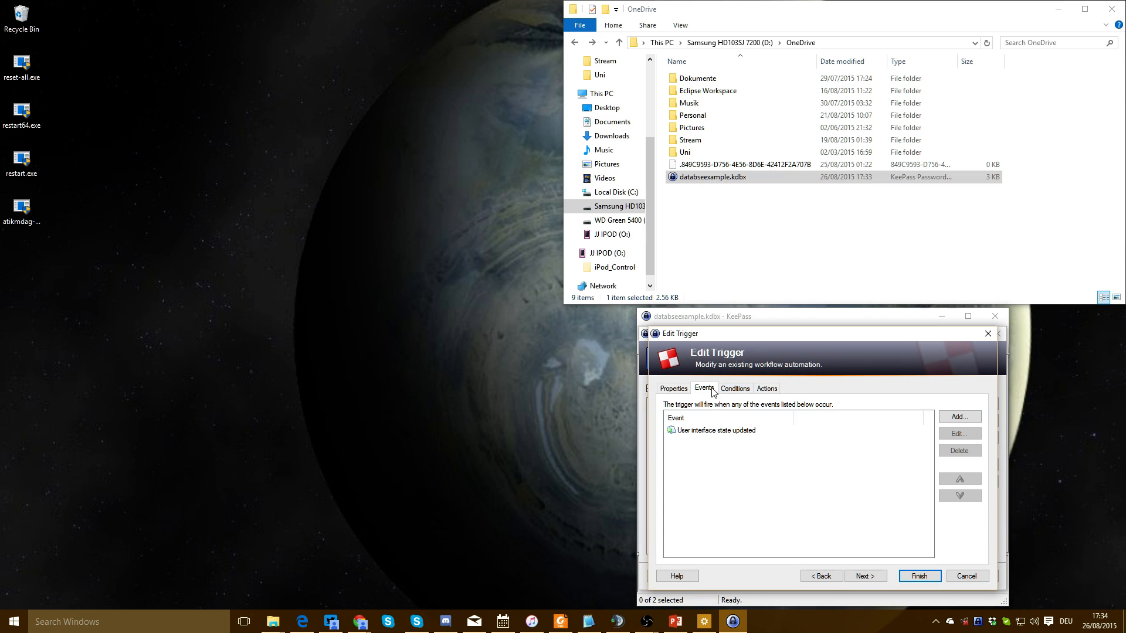
click(735, 388)
click(767, 388)
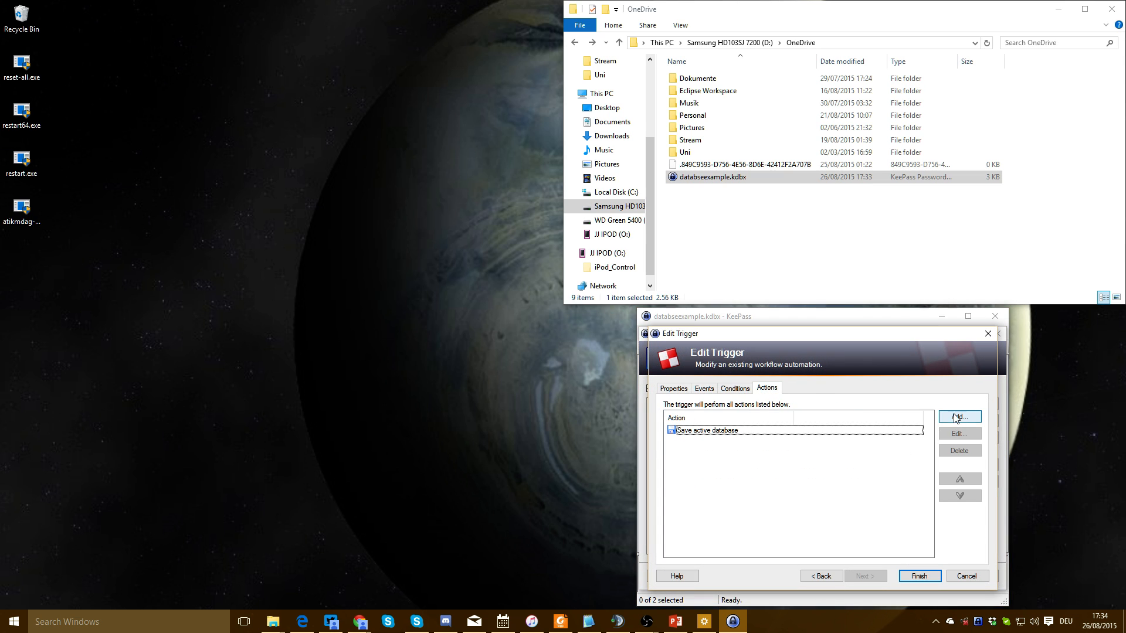
Add an Export active database action to F:\backupdatabase.kdbx in KeePass KDBX (2.x) format
click(956, 417)
click(739, 395)
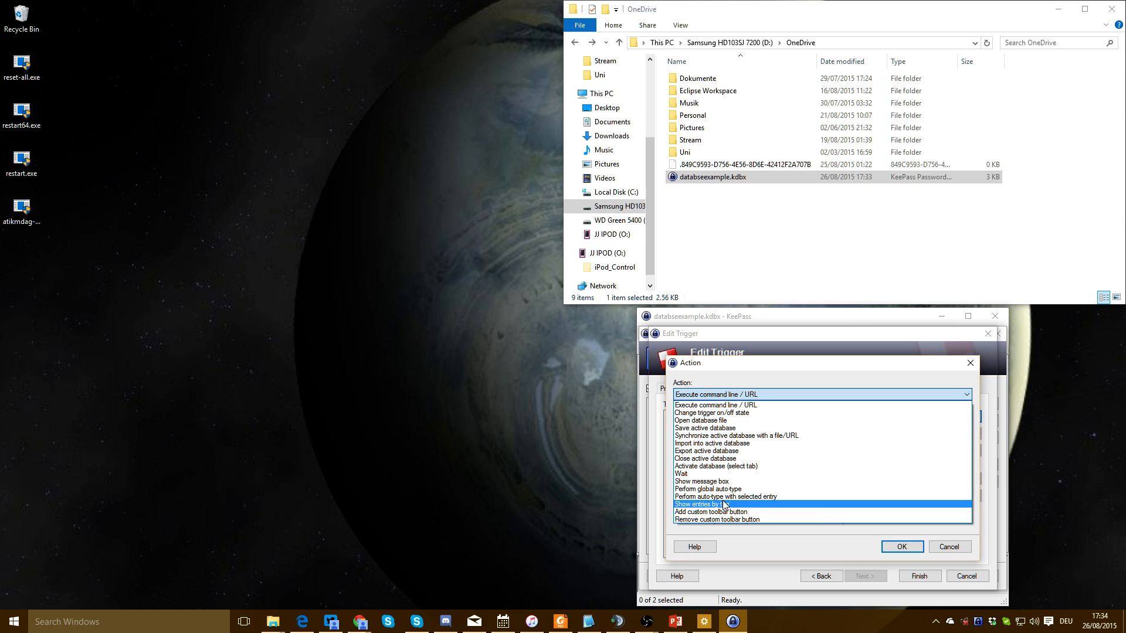
click(727, 451)
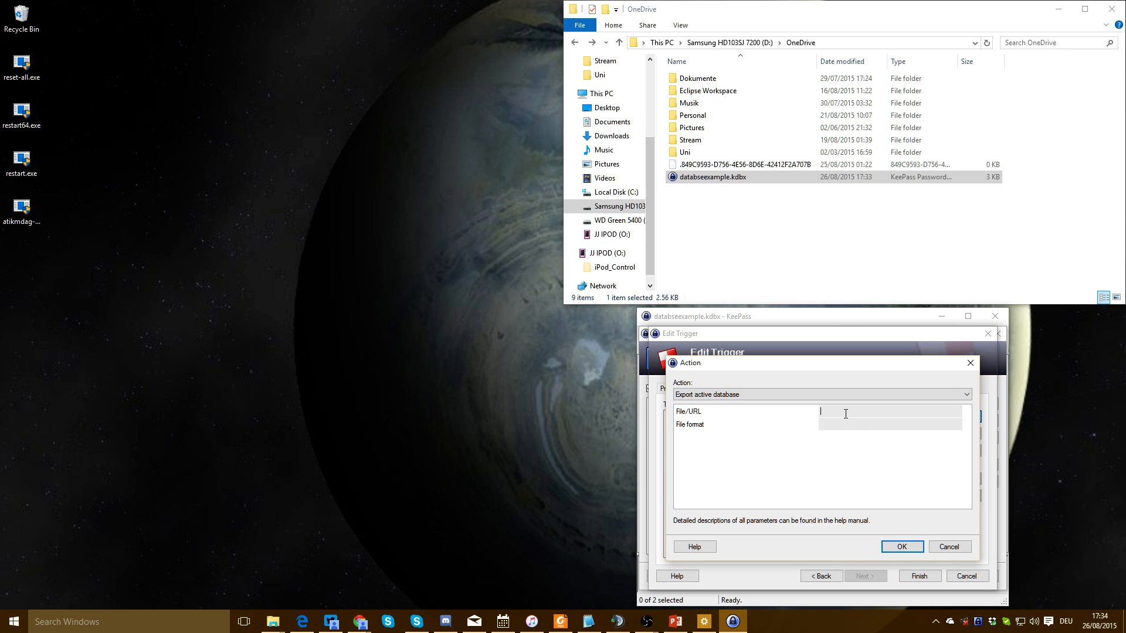
text(F:\backupdatabase.kdbx)
key(alt+Tab)
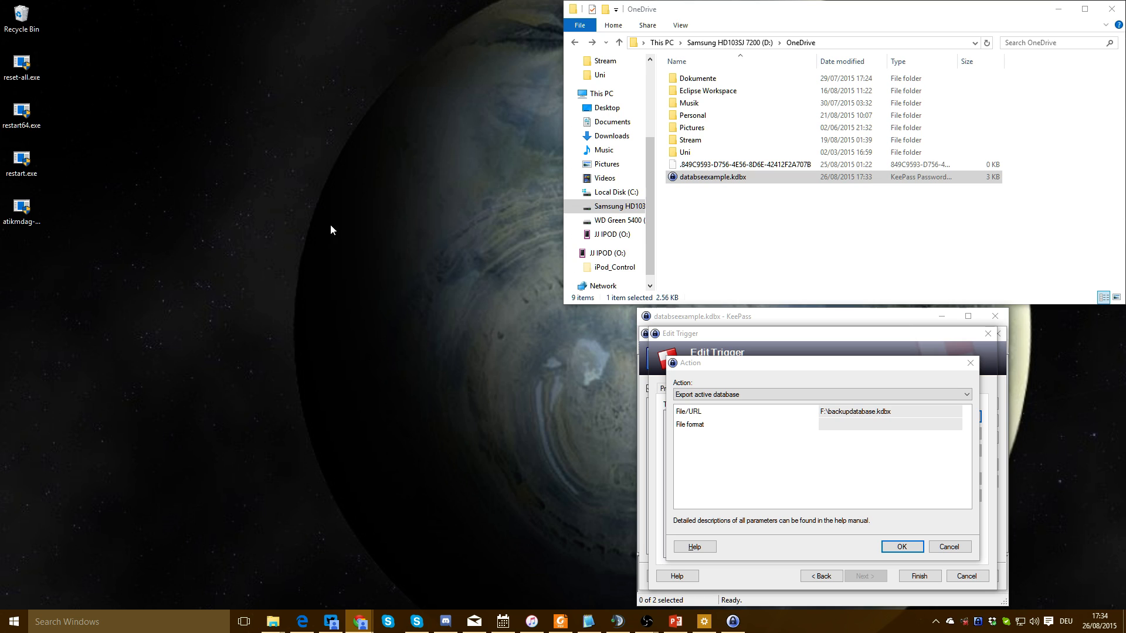
click(832, 424)
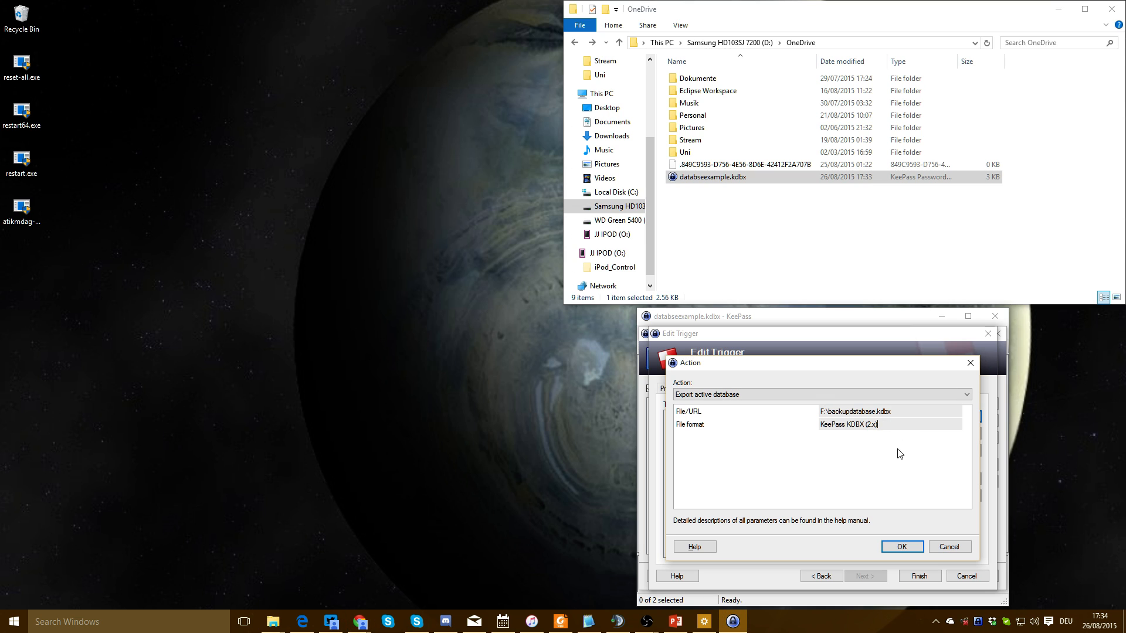
click(901, 549)
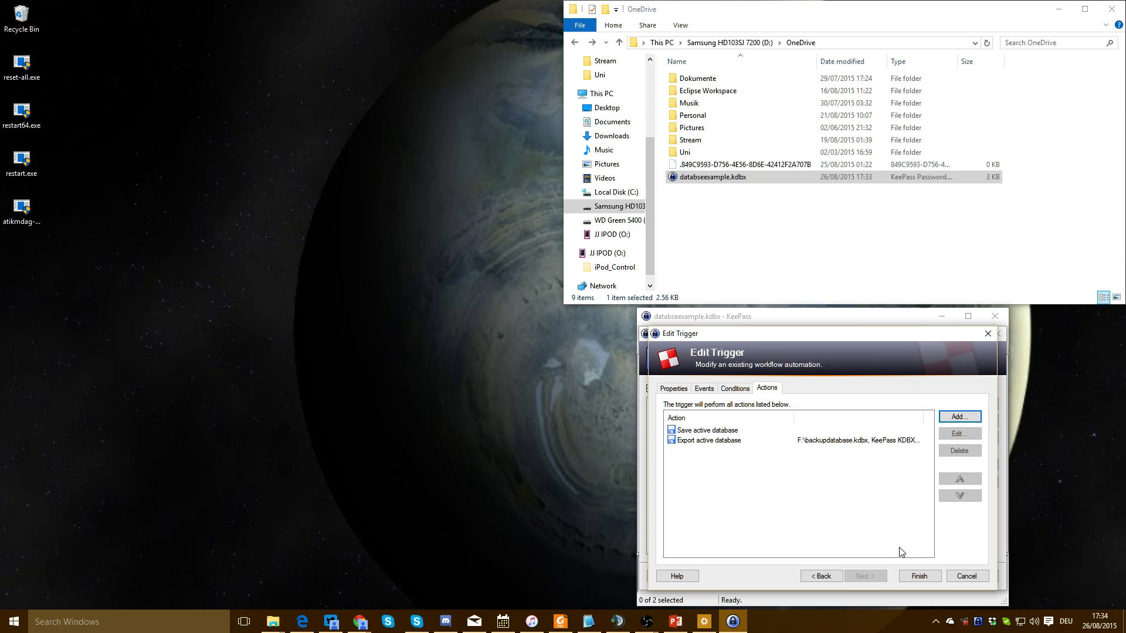
click(920, 575)
click(923, 574)
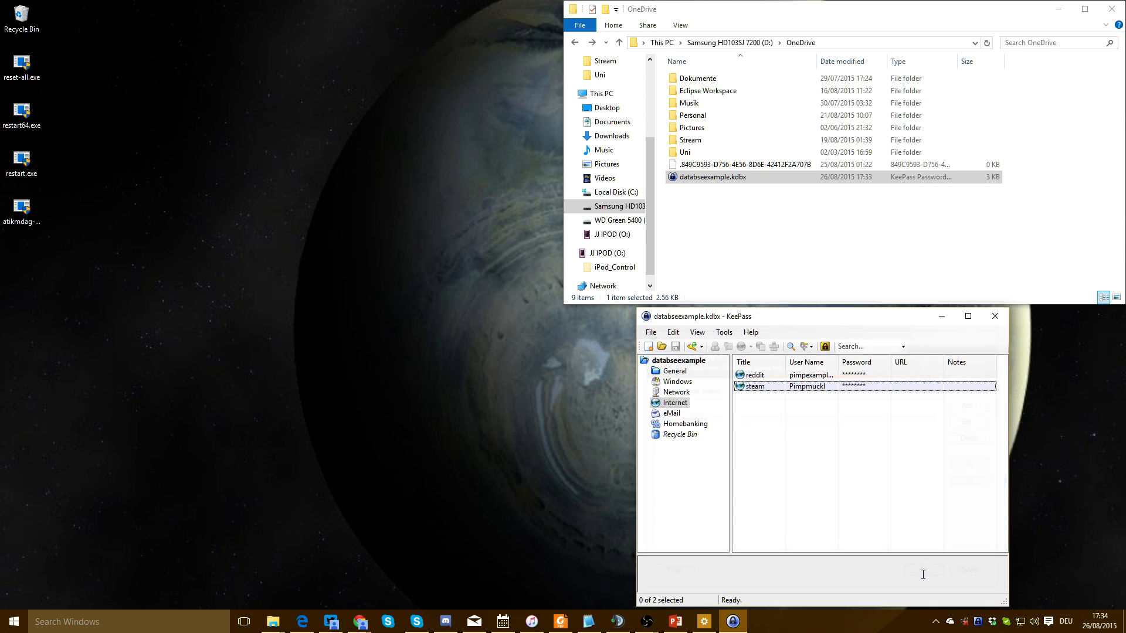
Add a battle.net entry with a user name to the Internet group, then open drive F:
click(752, 387)
click(753, 376)
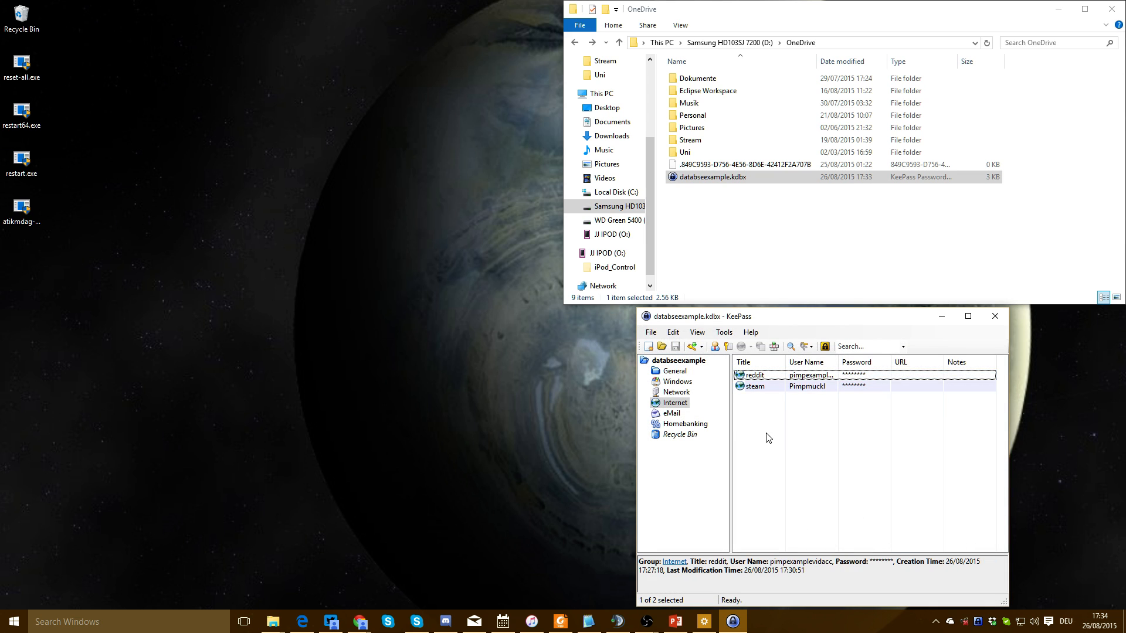
double_click(767, 436)
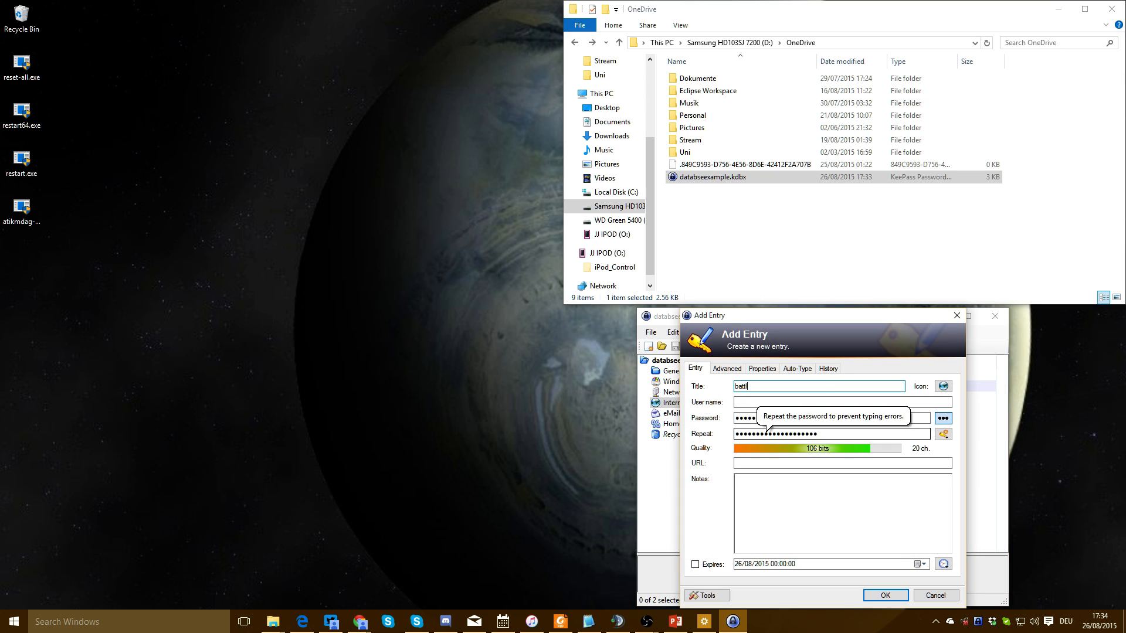
key(Tab)
text(P)
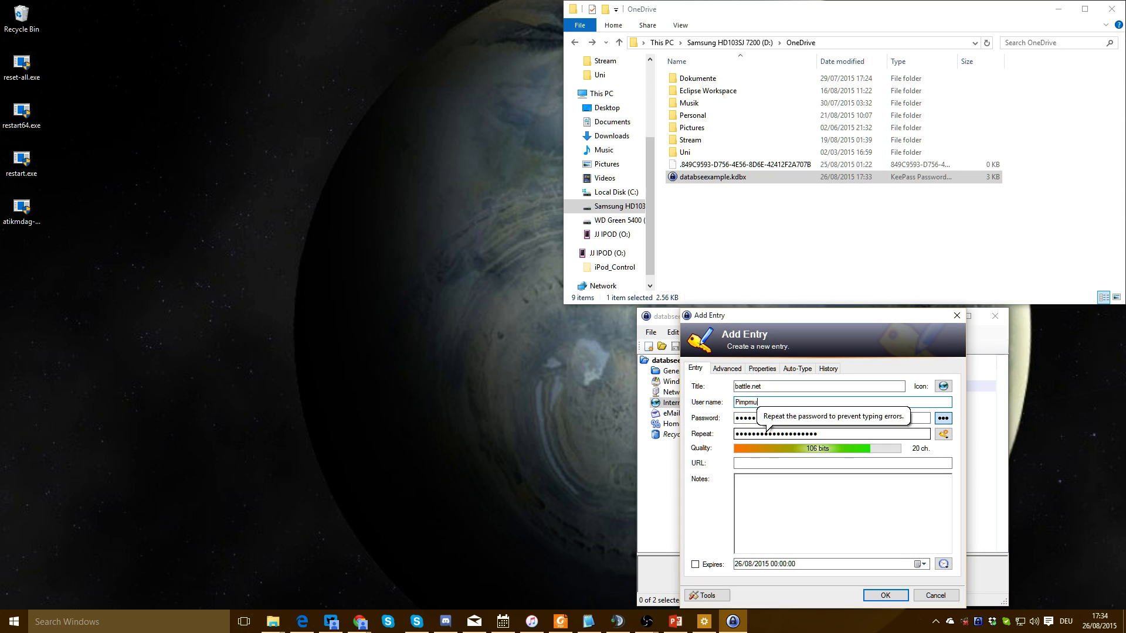
key(Return)
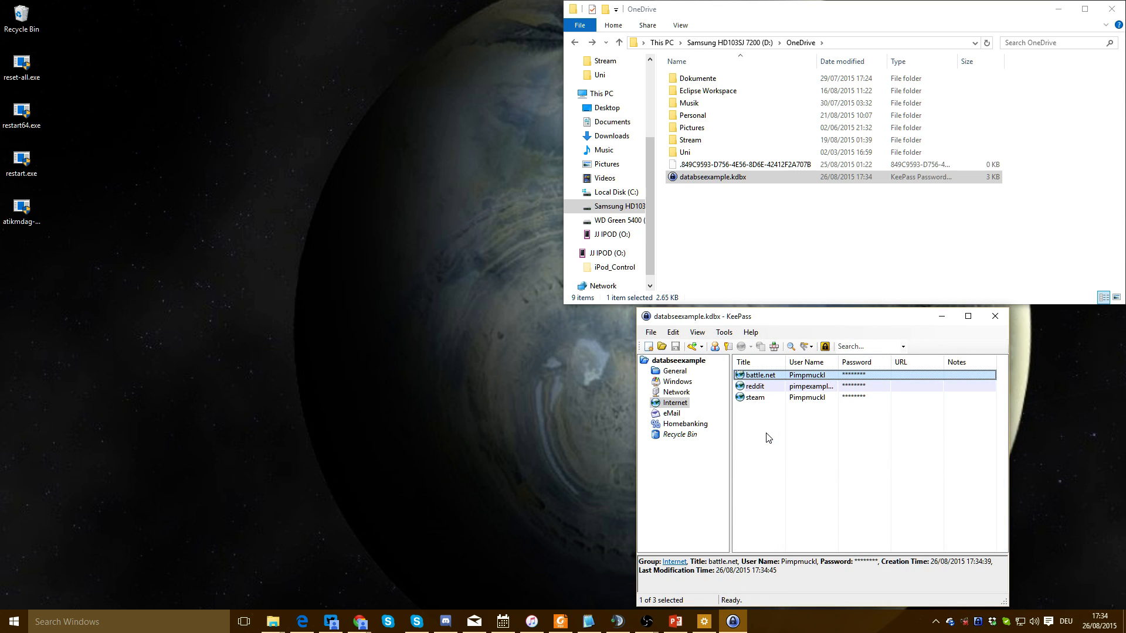
click(616, 220)
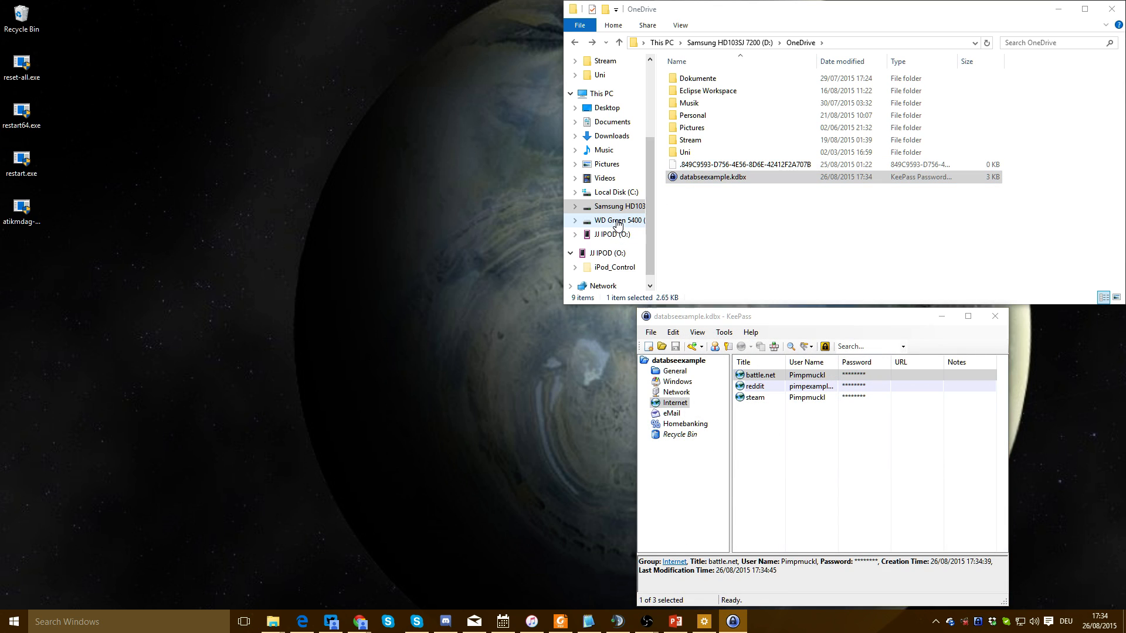
Check the exported backupdatabase.kdbx file on drive F:
click(725, 239)
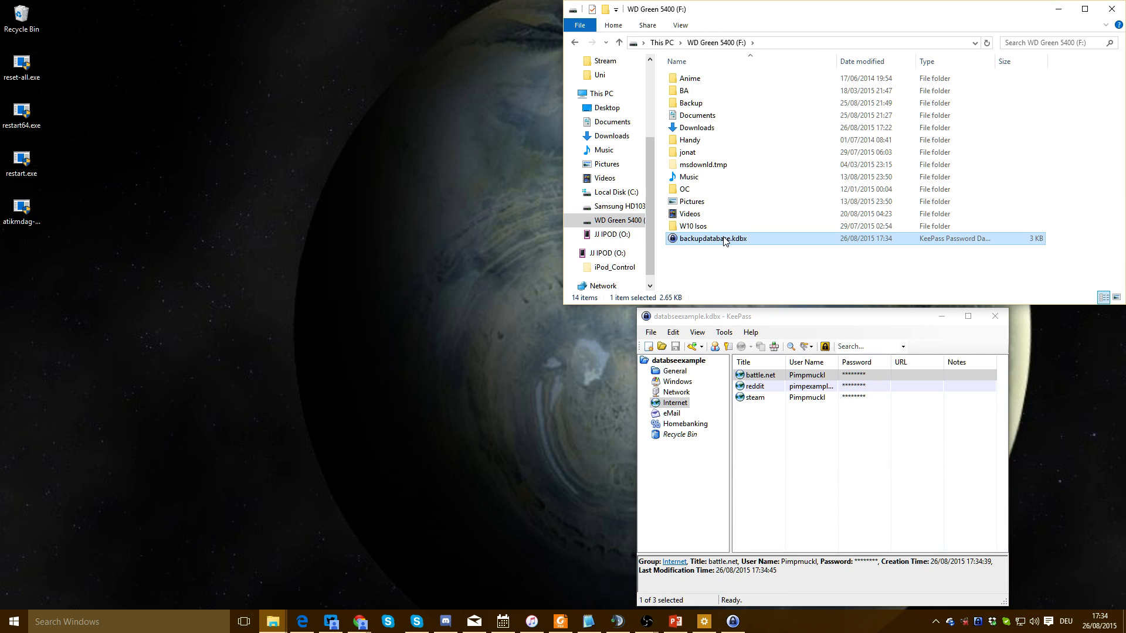
click(769, 418)
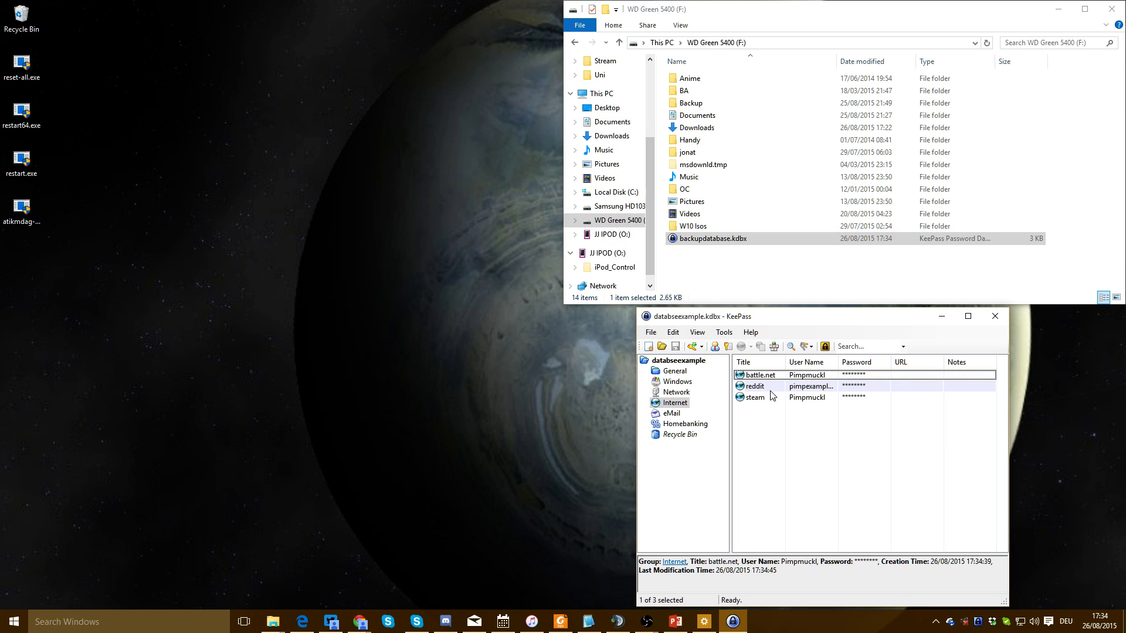
click(719, 241)
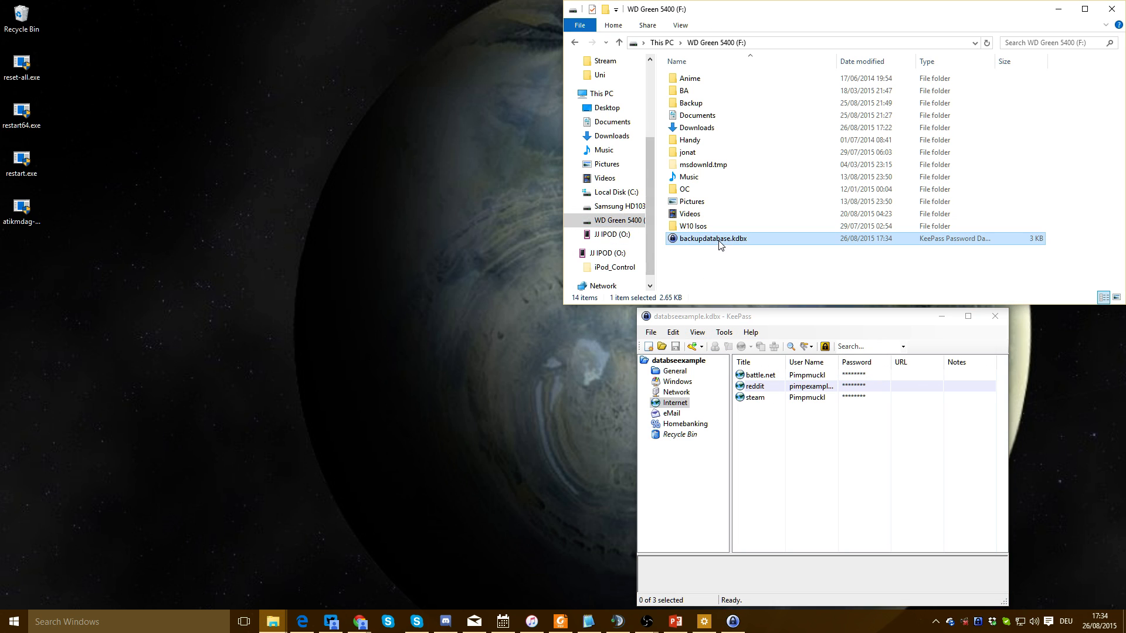
click(709, 265)
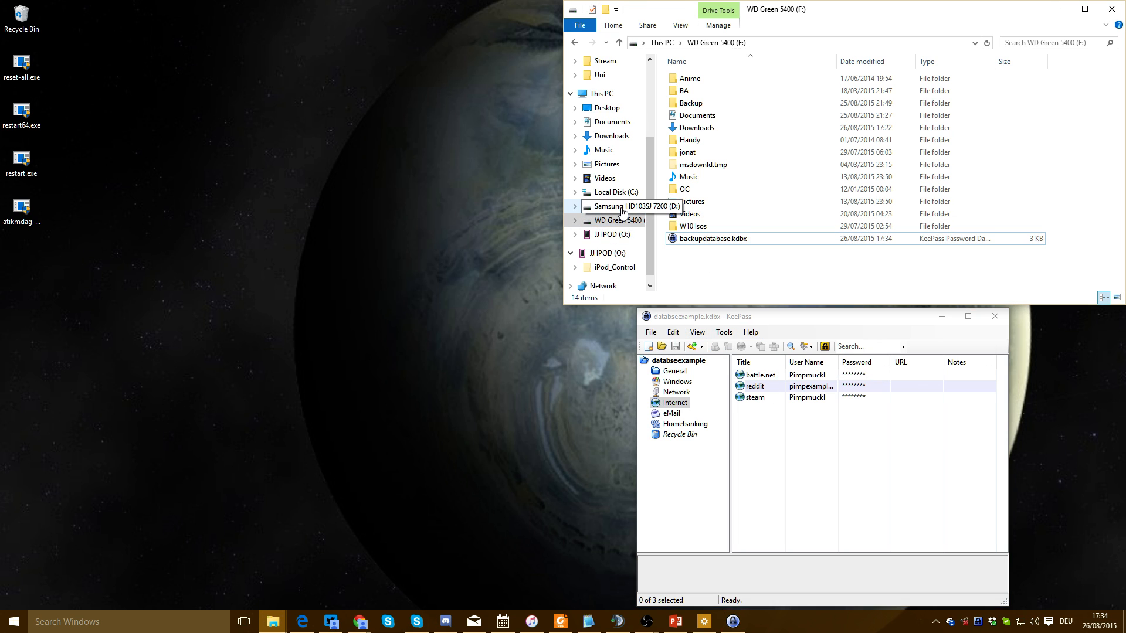
Open the OneDrive folder on drive D:, then switch to the web browser
click(623, 208)
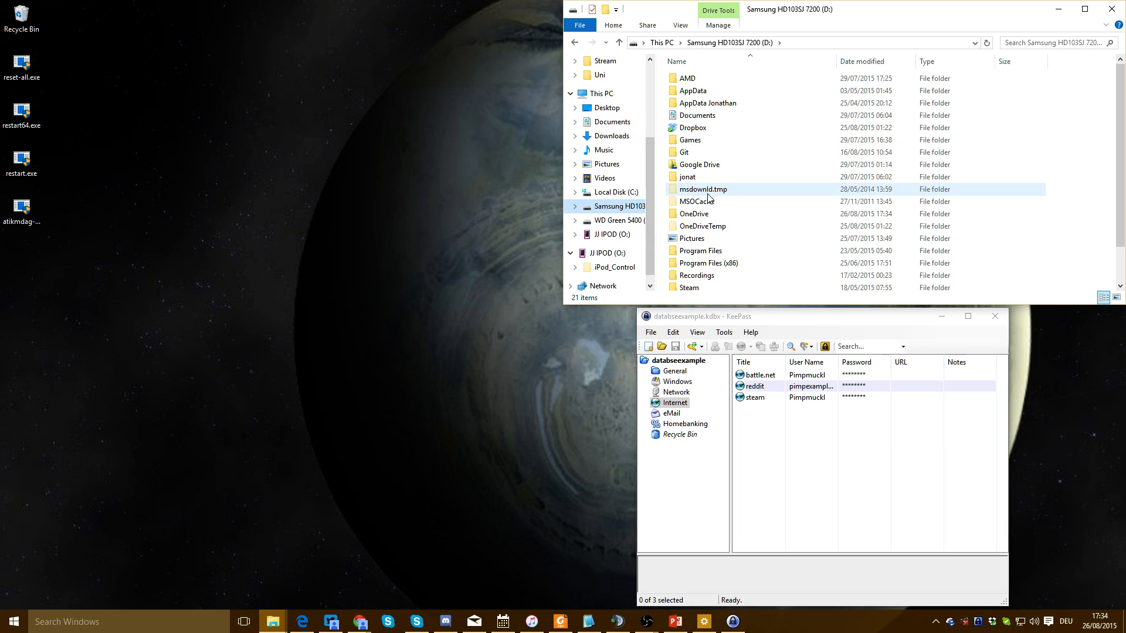
double_click(700, 214)
click(816, 459)
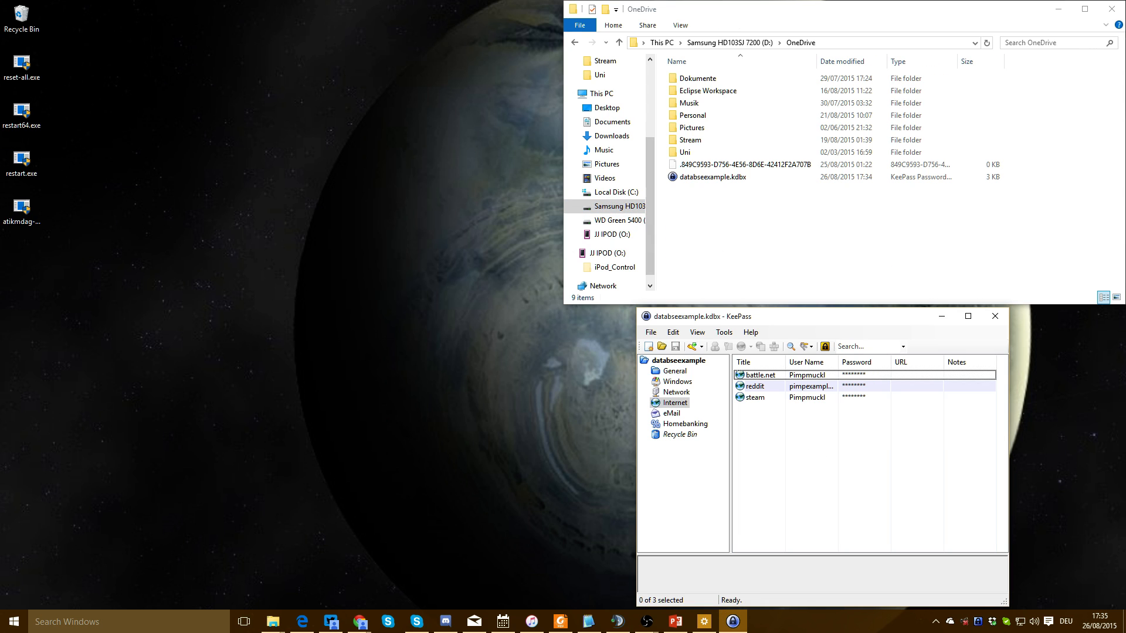
key(alt+Tab)
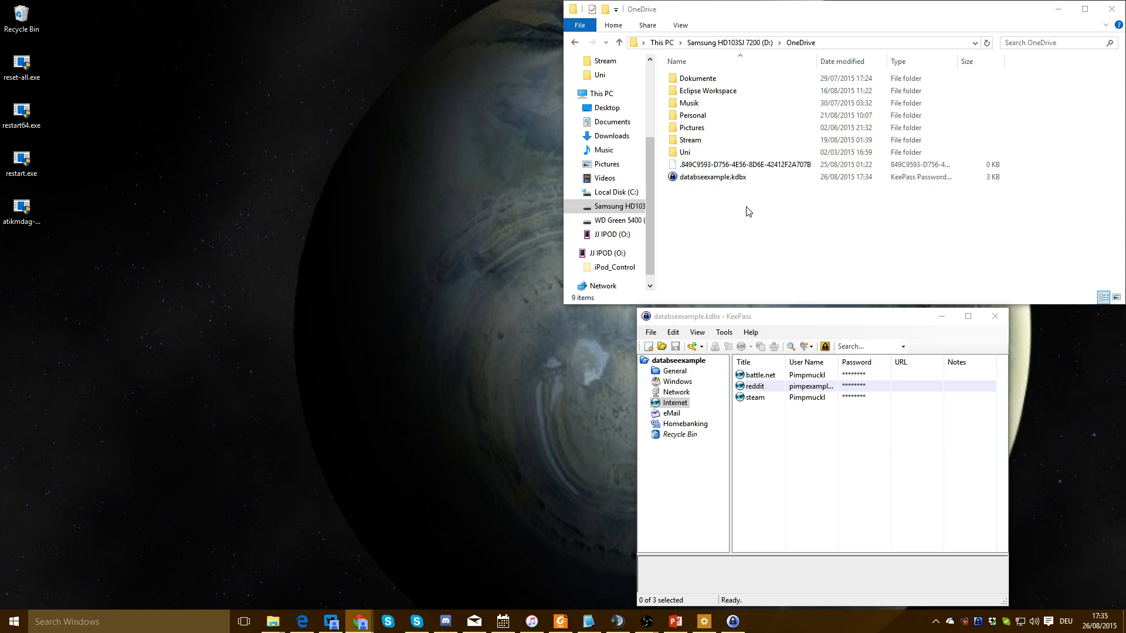
click(796, 435)
key(alt+Tab)
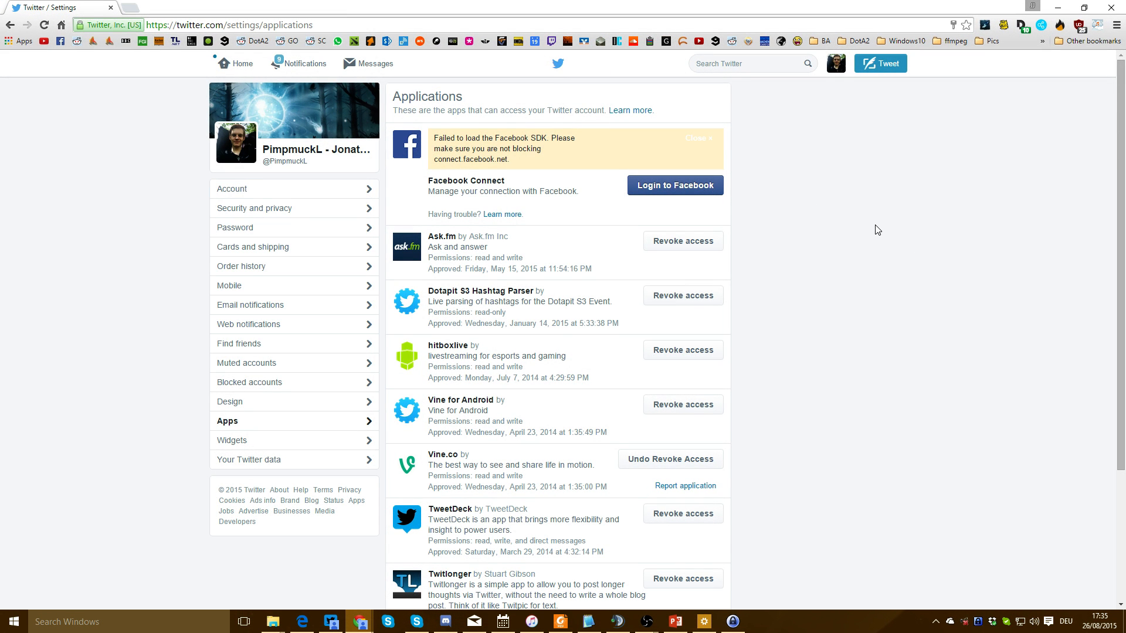
Go from the Twitter home timeline to Settings > Apps and scroll through the connected apps
click(237, 64)
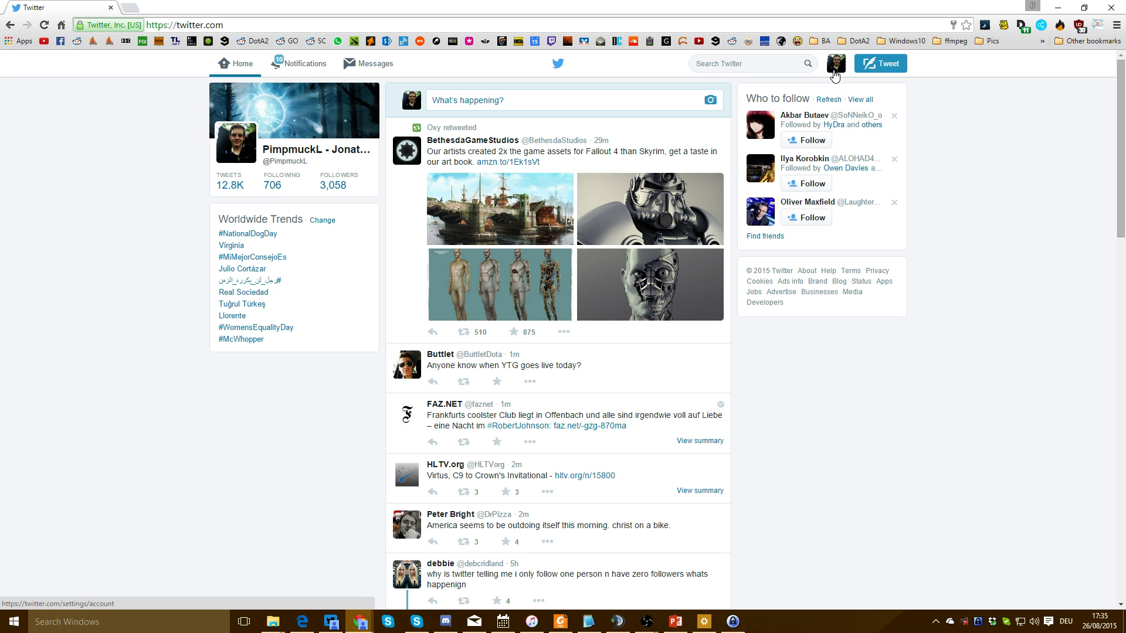
click(835, 65)
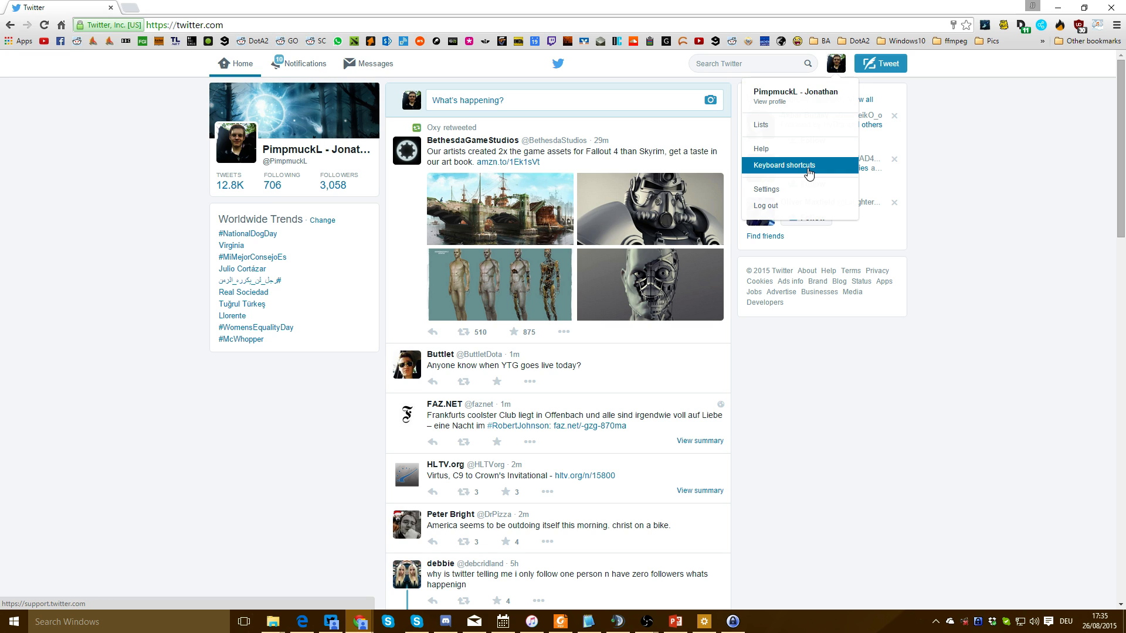
click(801, 194)
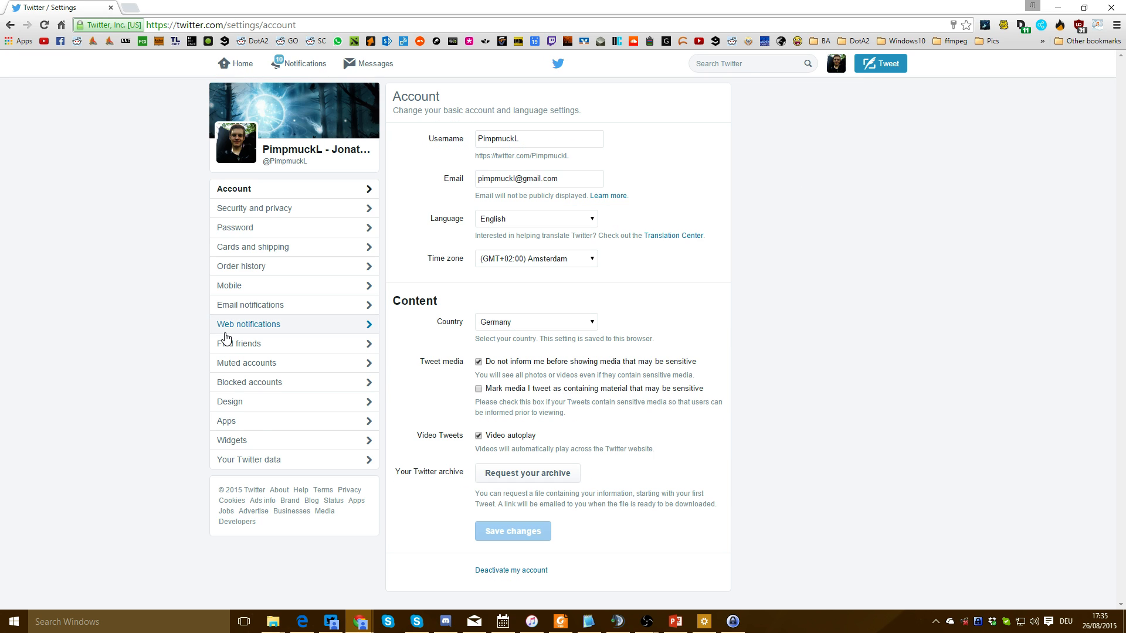
click(244, 422)
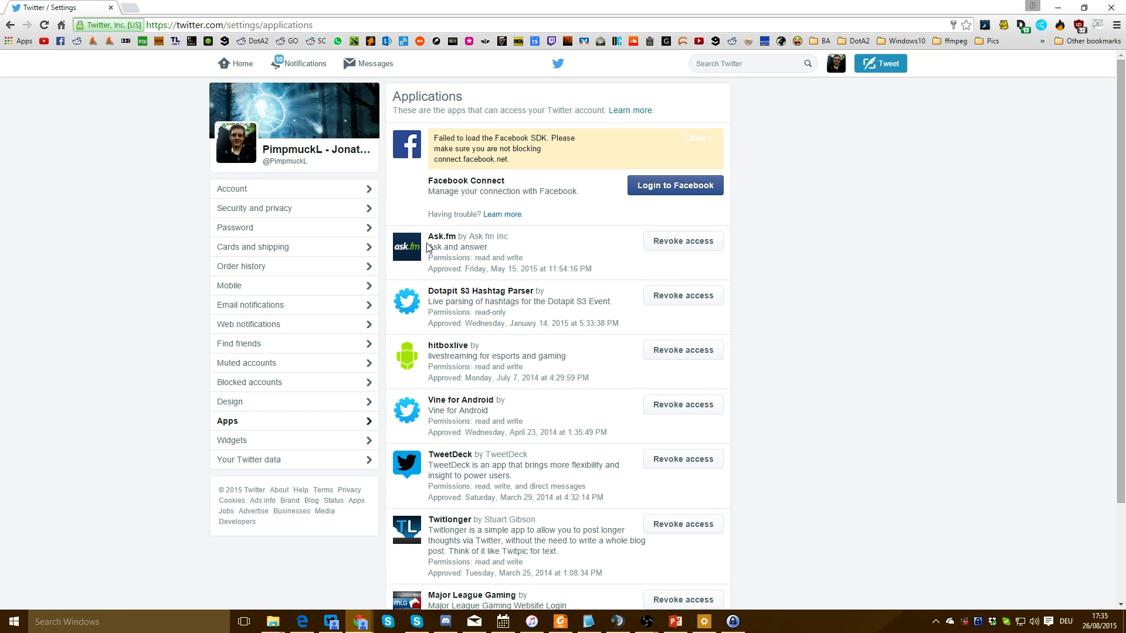
scroll(426, 243, down, 2)
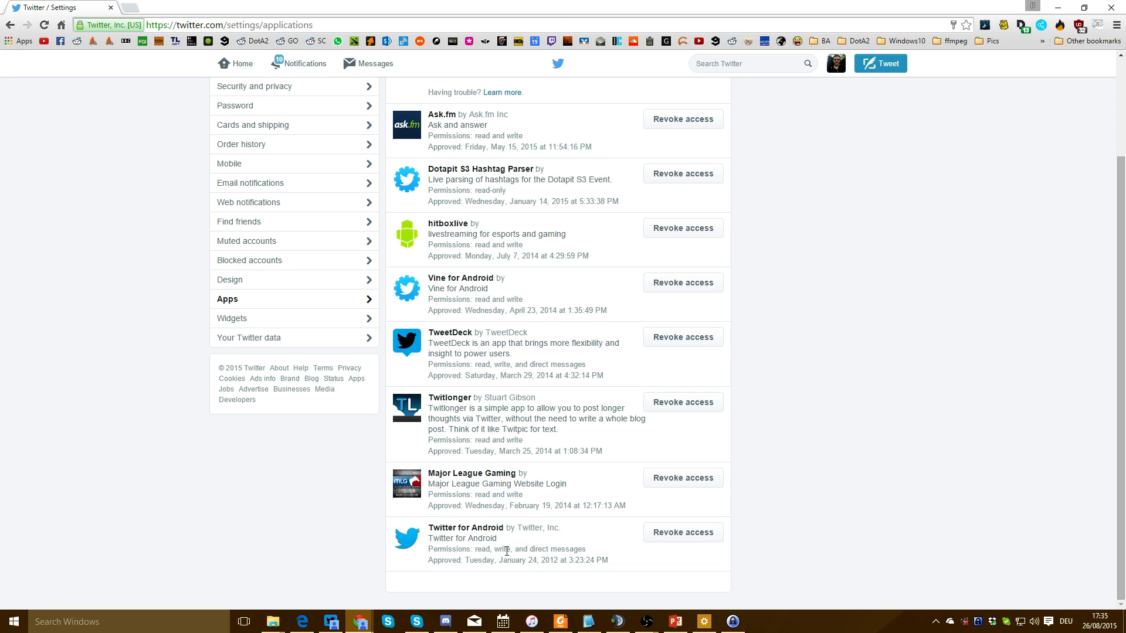
scroll(510, 492, up, 3)
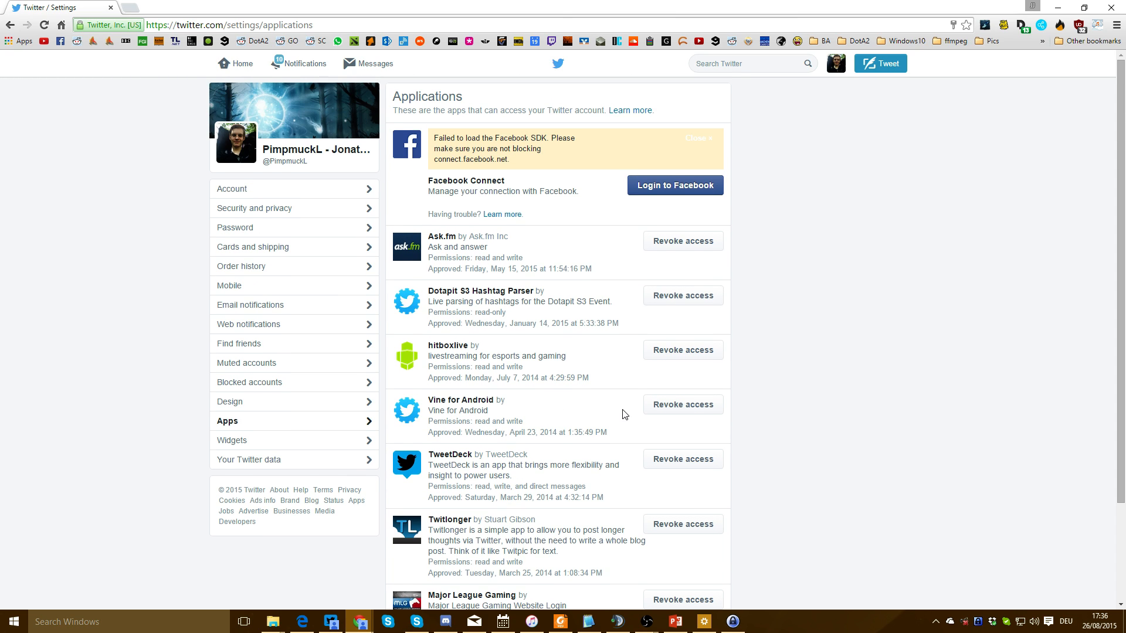
Revoke Vine for Android's access, then return home with the g h shortcut
click(662, 404)
scroll(563, 413, down, 2)
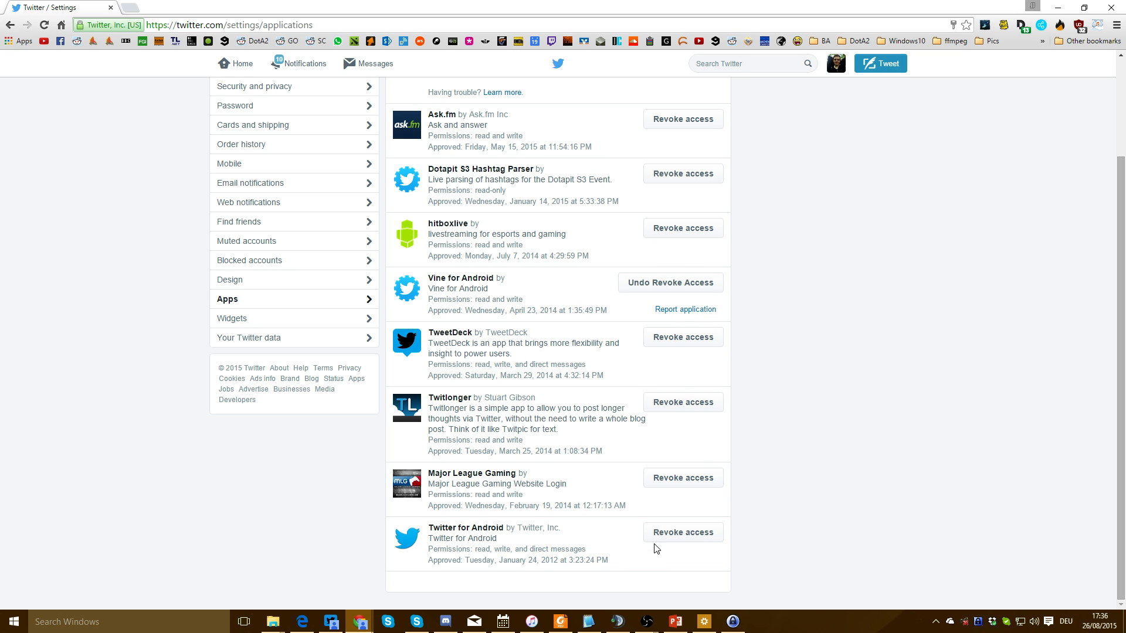
key(g)
key(h)
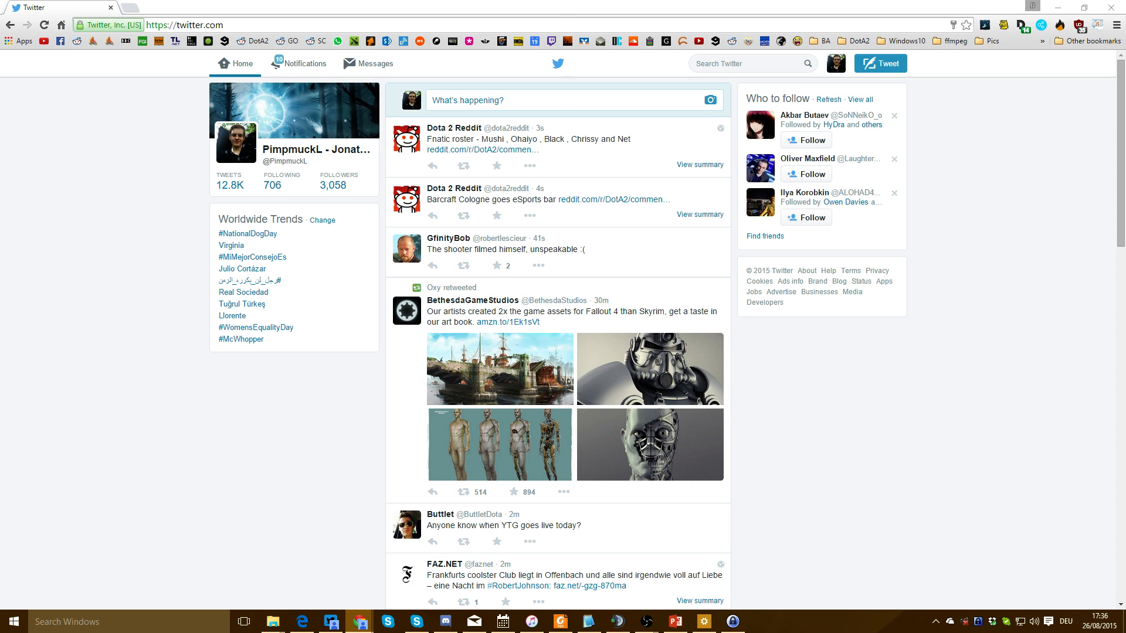
key(alt+Tab)
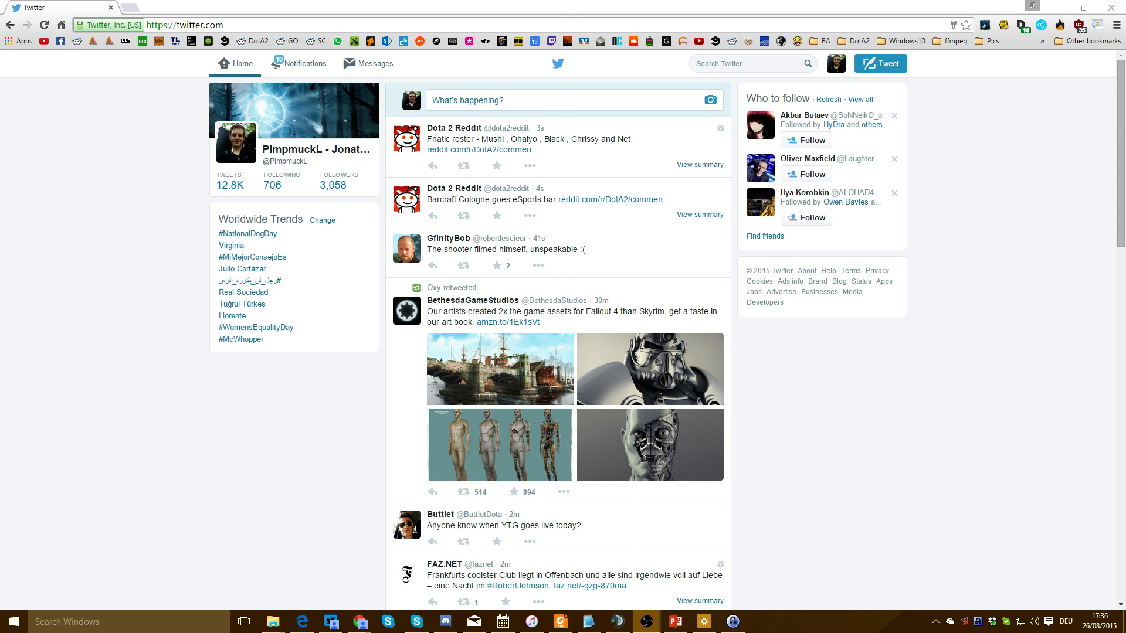